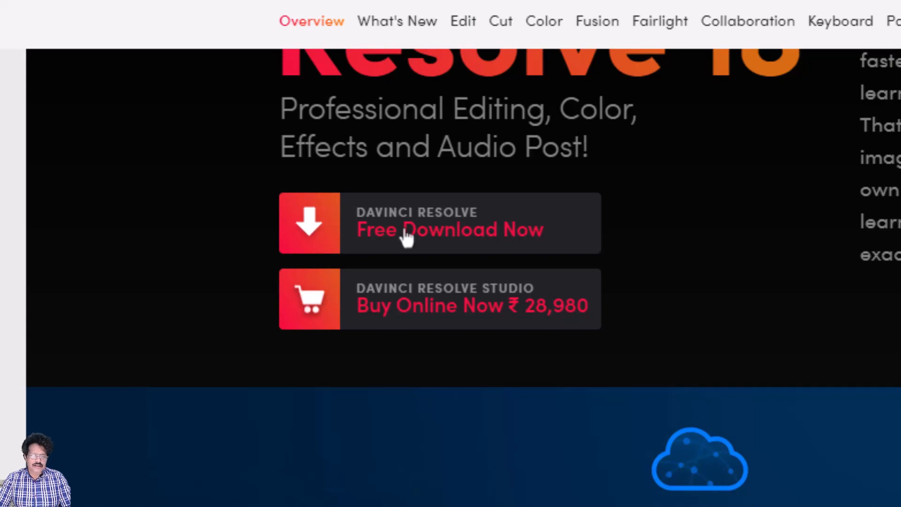
Step: Open the Windows download form for the free DaVinci Resolve 18.6 and look through its registration fields
{"action": "left_click", "coordinate": [407, 237]}
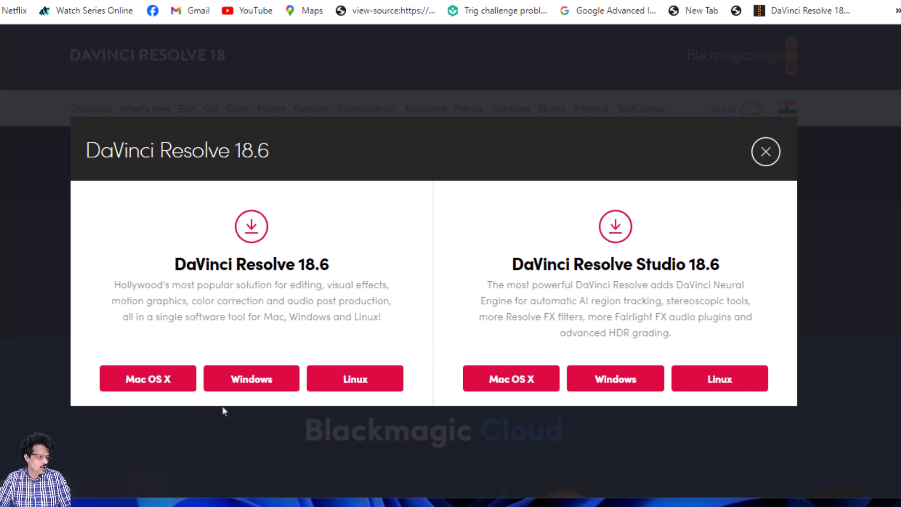
{"action": "left_click", "coordinate": [263, 378]}
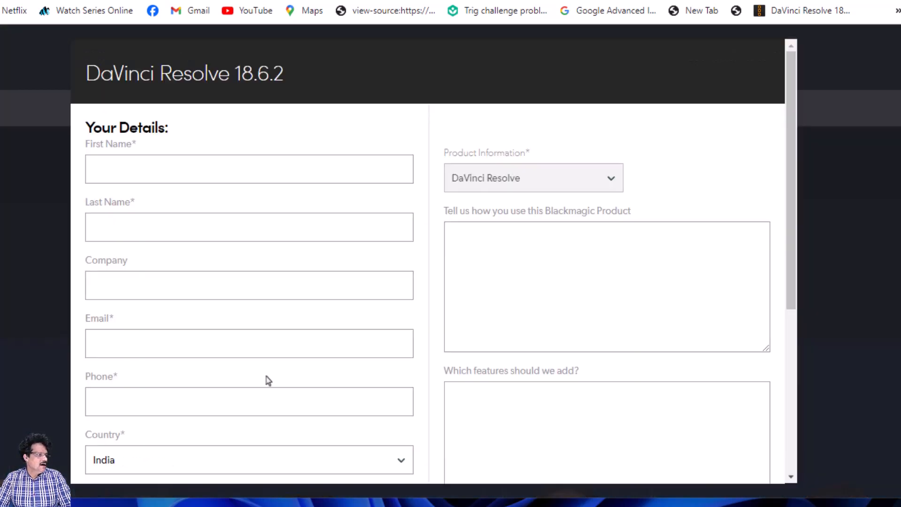
{"action": "scroll", "coordinate": [268, 380], "scroll_direction": "down", "scroll_amount": 5}
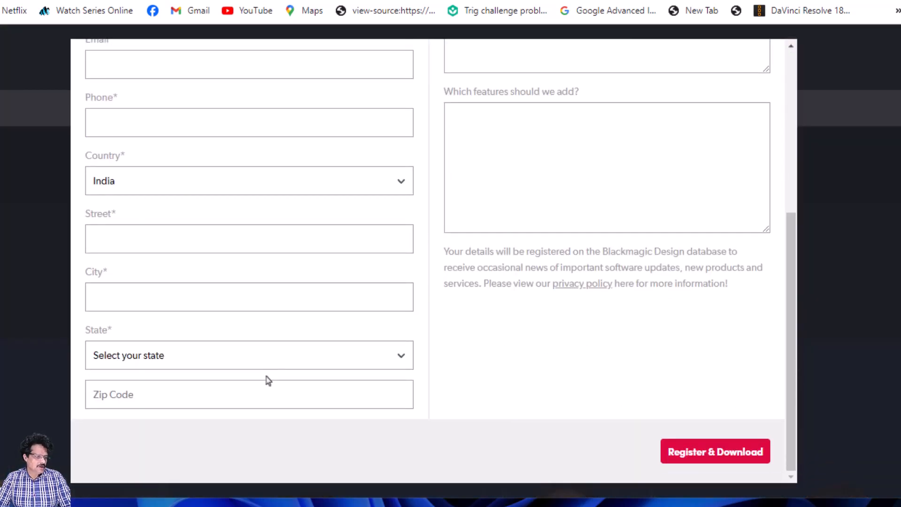
{"action": "scroll", "coordinate": [268, 380], "scroll_direction": "up", "scroll_amount": 6}
{"action": "scroll", "coordinate": [268, 380], "scroll_direction": "down", "scroll_amount": 6}
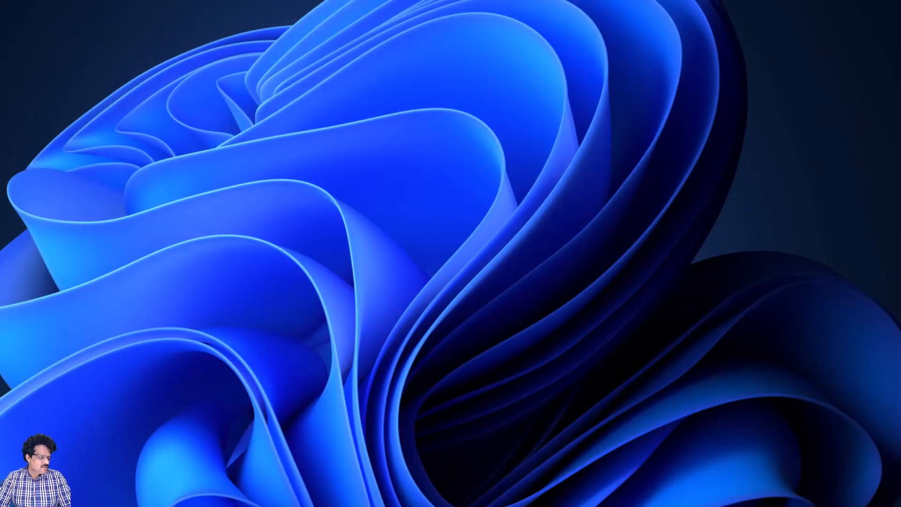
Step: Switch to File Explorer and open the Program Files\Blackmagic Design\DaVinci Resolve folder on the C: drive
{"action": "mouse_move", "coordinate": [366, 506]}
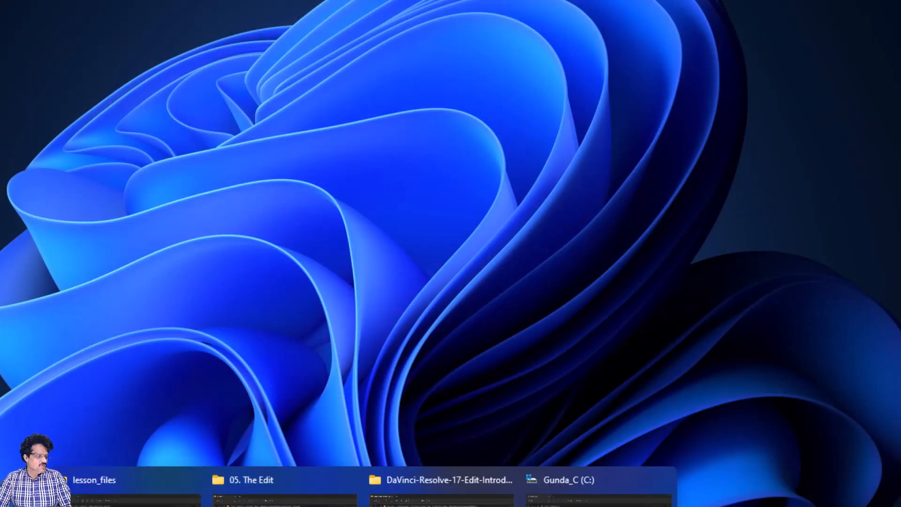
{"action": "left_click", "coordinate": [285, 493]}
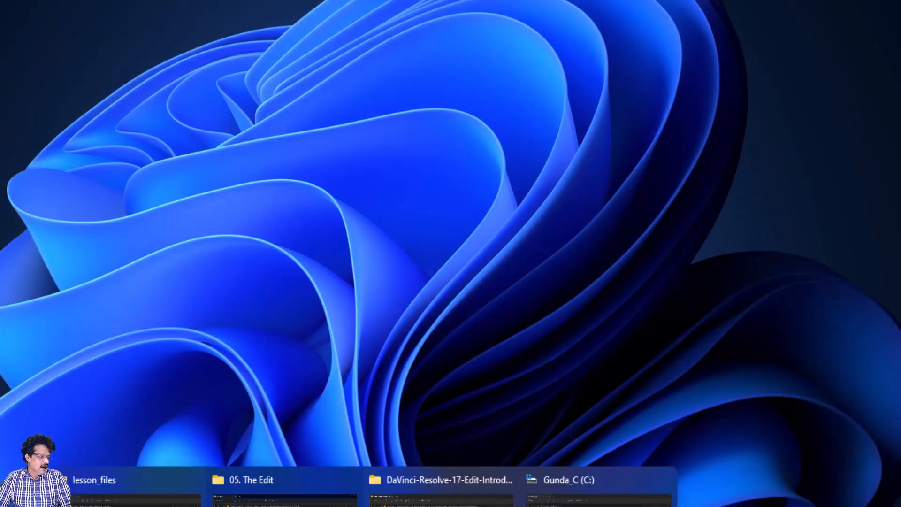
{"action": "left_click", "coordinate": [598, 498]}
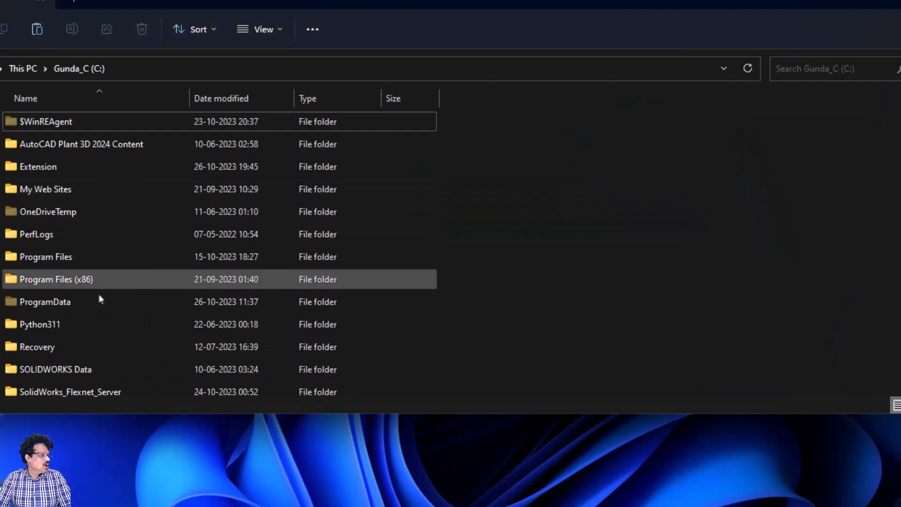
{"action": "double_click", "coordinate": [73, 264]}
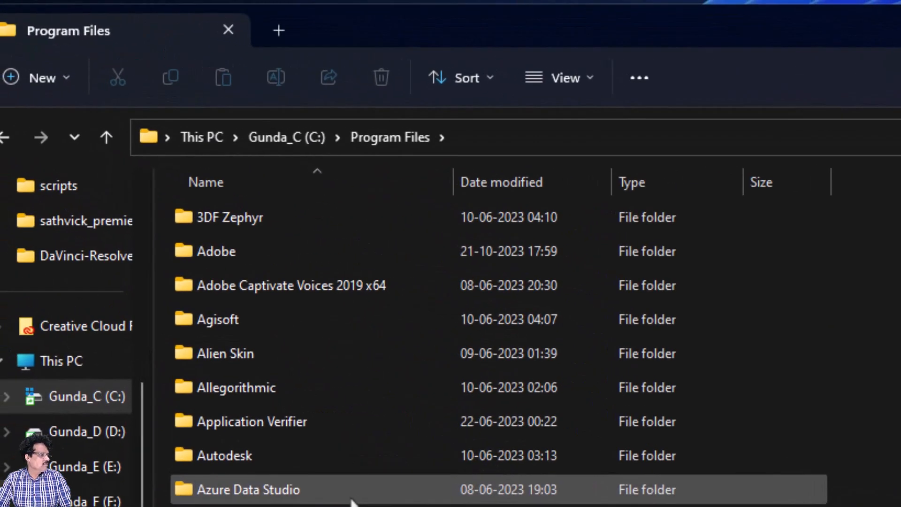
{"action": "double_click", "coordinate": [209, 408]}
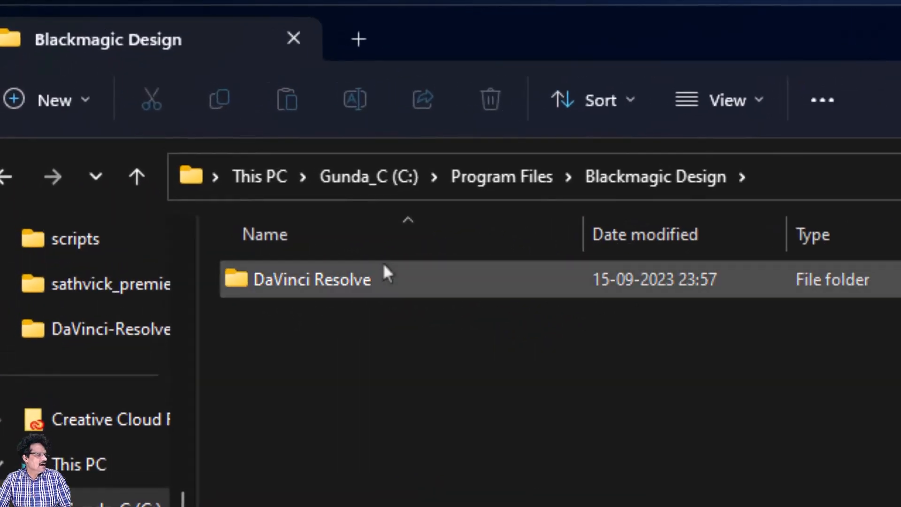
{"action": "double_click", "coordinate": [230, 163]}
Step: Look through the DaVinci Resolve installation folder for files whose names start with "res"
{"action": "scroll", "coordinate": [478, 498], "scroll_direction": "down", "scroll_amount": 7}
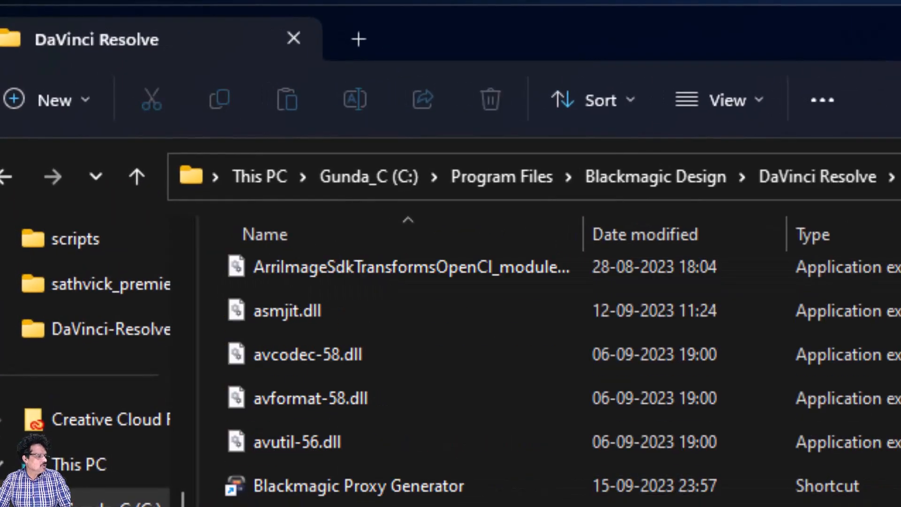
{"action": "scroll", "coordinate": [426, 502], "scroll_direction": "down", "scroll_amount": 3}
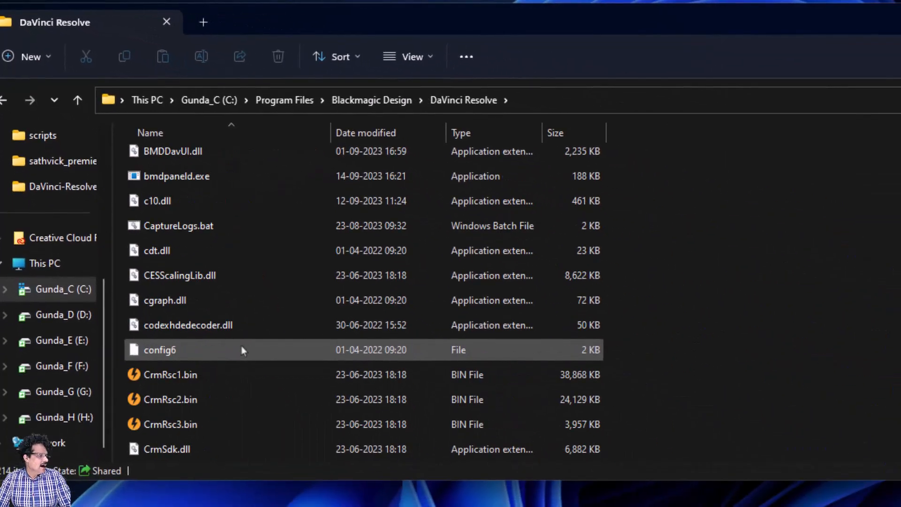
{"action": "scroll", "coordinate": [241, 347], "scroll_direction": "up", "scroll_amount": 3}
{"action": "scroll", "coordinate": [242, 347], "scroll_direction": "down", "scroll_amount": 10}
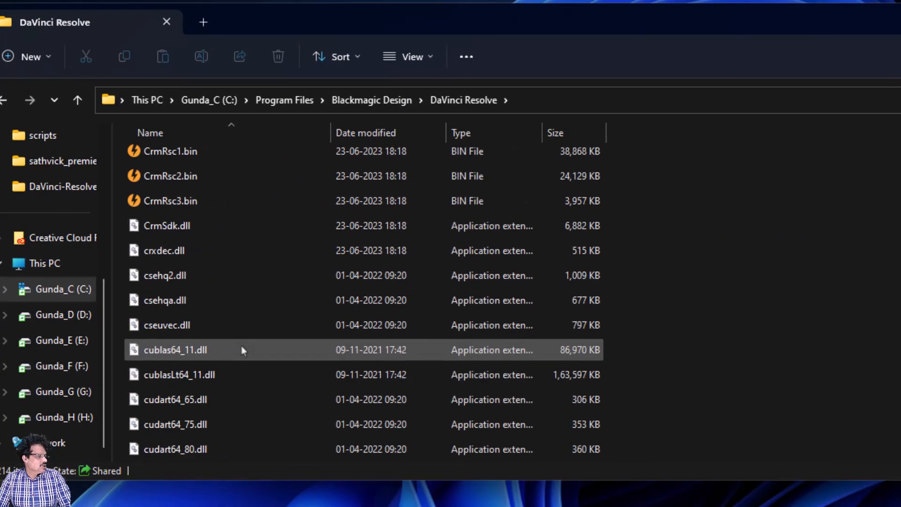
{"action": "scroll", "coordinate": [243, 351], "scroll_direction": "down", "scroll_amount": 4}
{"action": "left_click", "coordinate": [242, 351]}
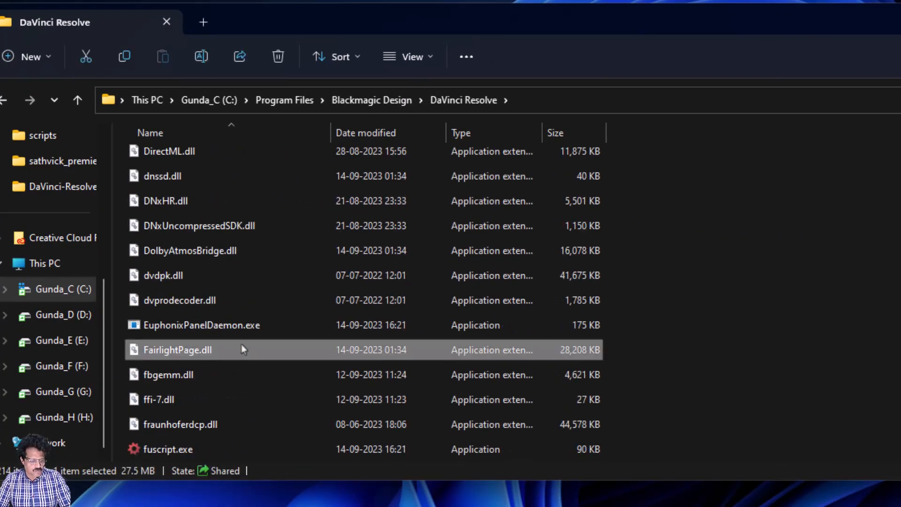
{"action": "type", "text": "res"}
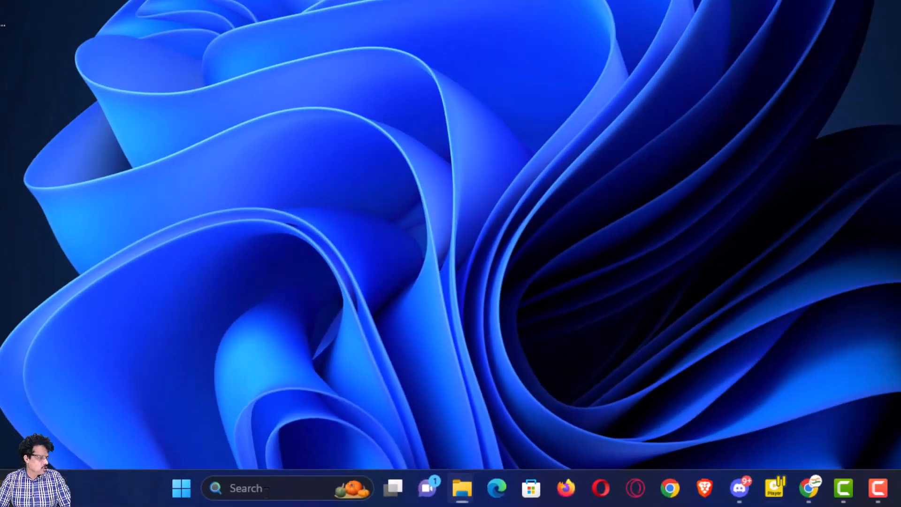
Step: Search Windows for "davinci" and launch the DaVinci Resolve app
{"action": "left_click", "coordinate": [827, 480]}
{"action": "type", "text": "davinci"}
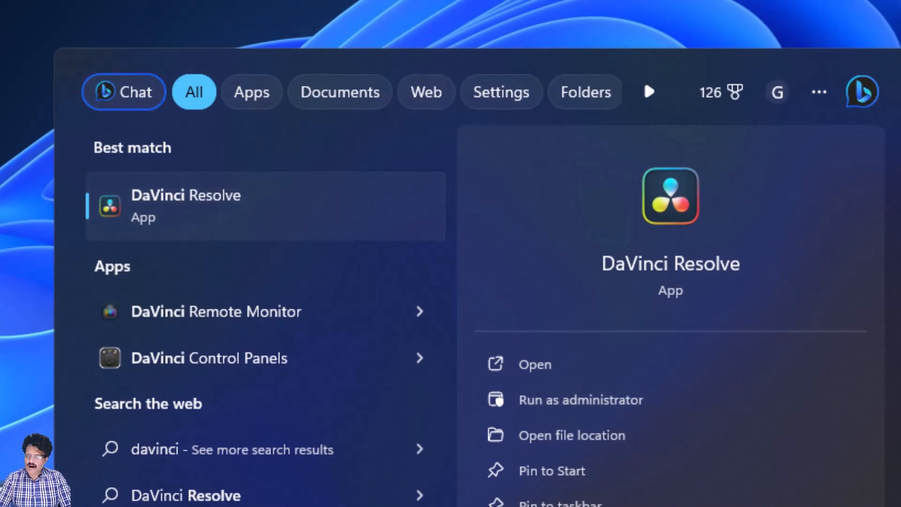
{"action": "key", "text": "Return"}
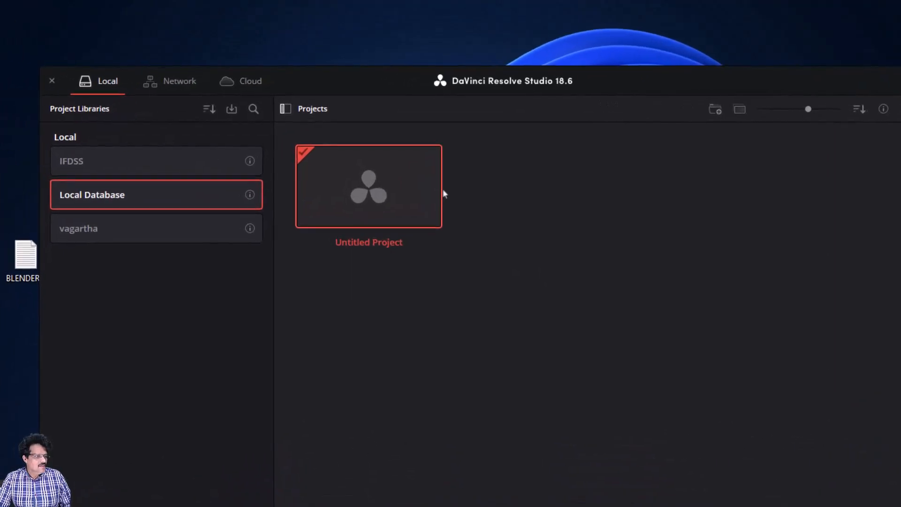
Step: Create a new project named "age of airplanes trailer" in the local database
{"action": "left_click", "coordinate": [754, 480]}
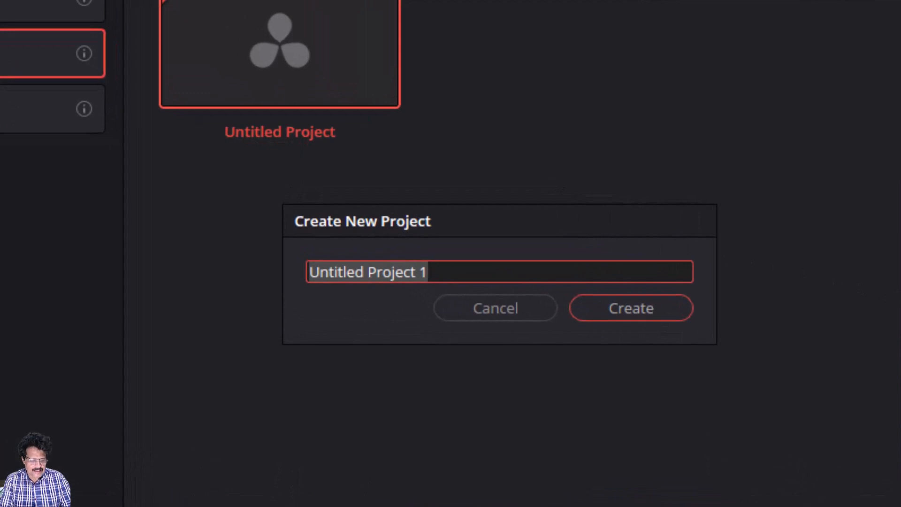
{"action": "type", "text": "age of"}
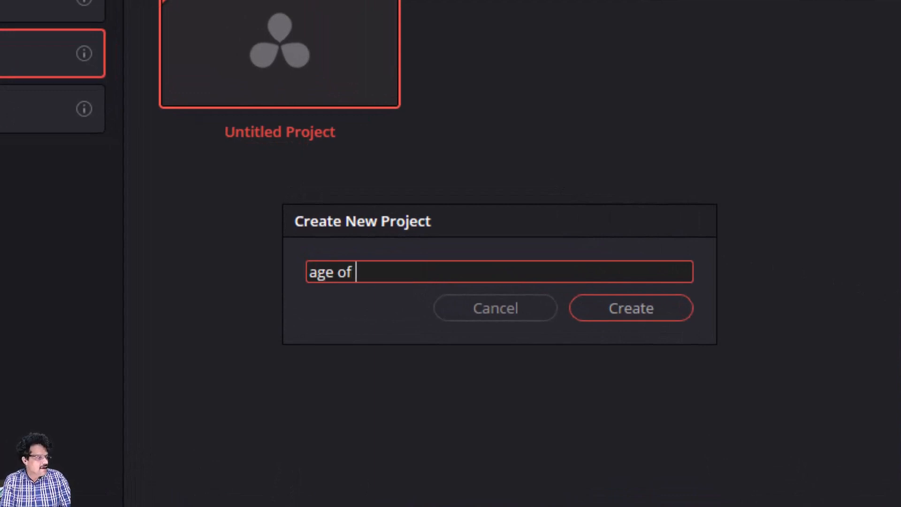
{"action": "type", "text": " airplanes trailer"}
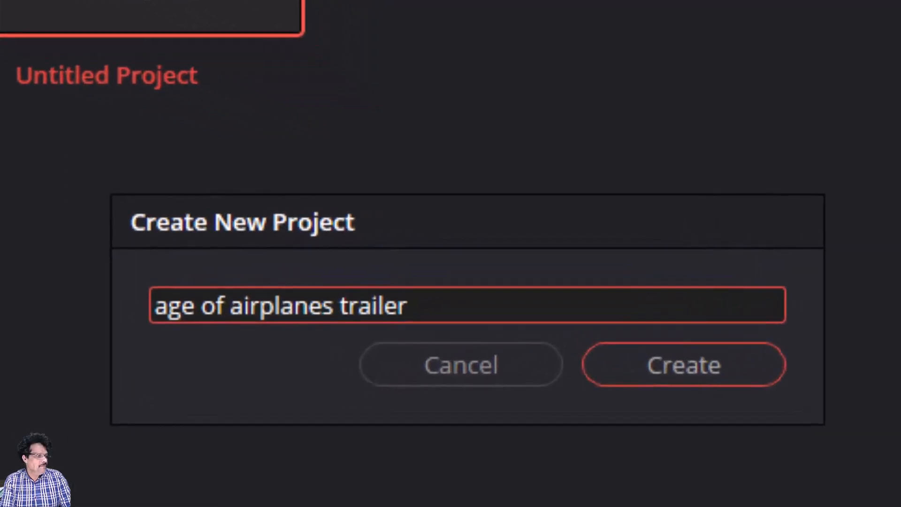
{"action": "left_click", "coordinate": [706, 367]}
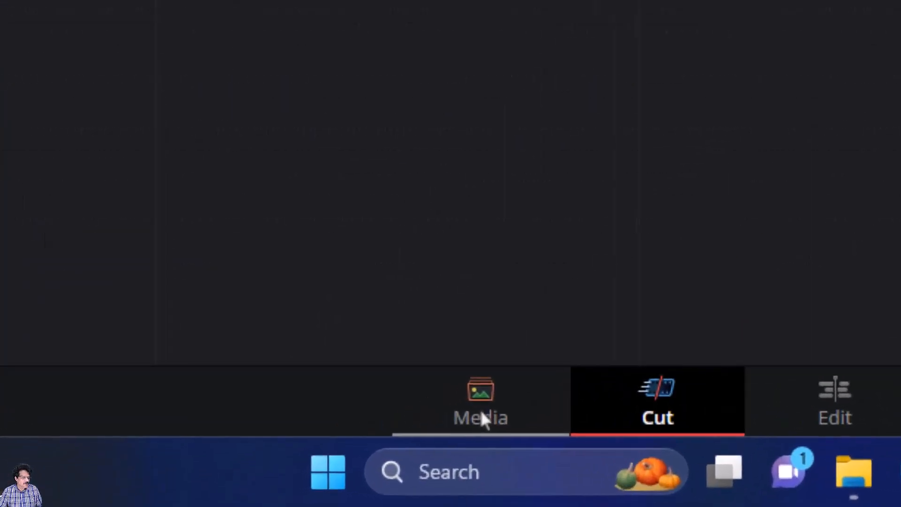
Step: Switch to the Media page and turn off the dual screen layout
{"action": "left_click", "coordinate": [482, 413]}
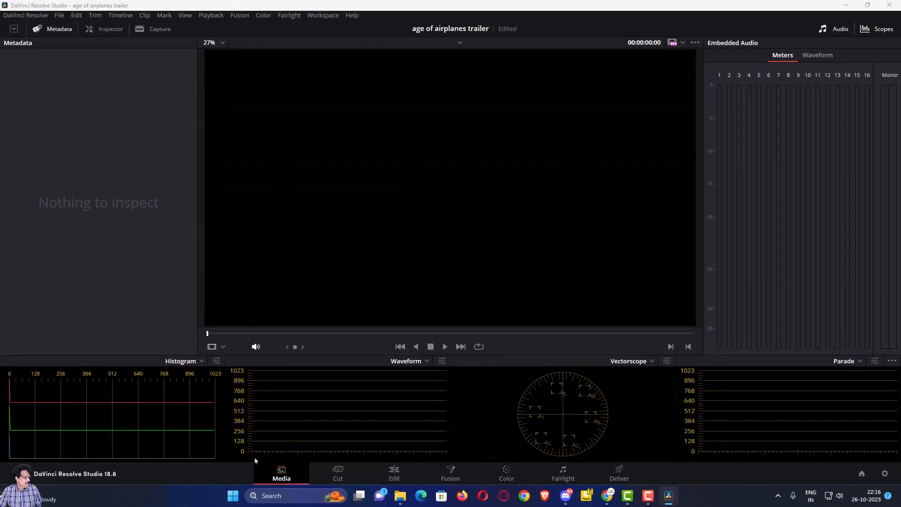
{"action": "left_click", "coordinate": [323, 15]}
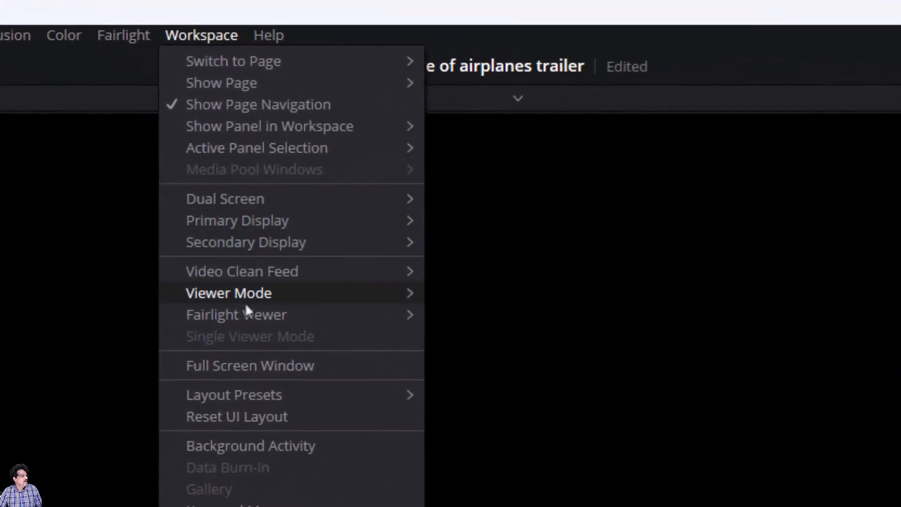
{"action": "mouse_move", "coordinate": [278, 205]}
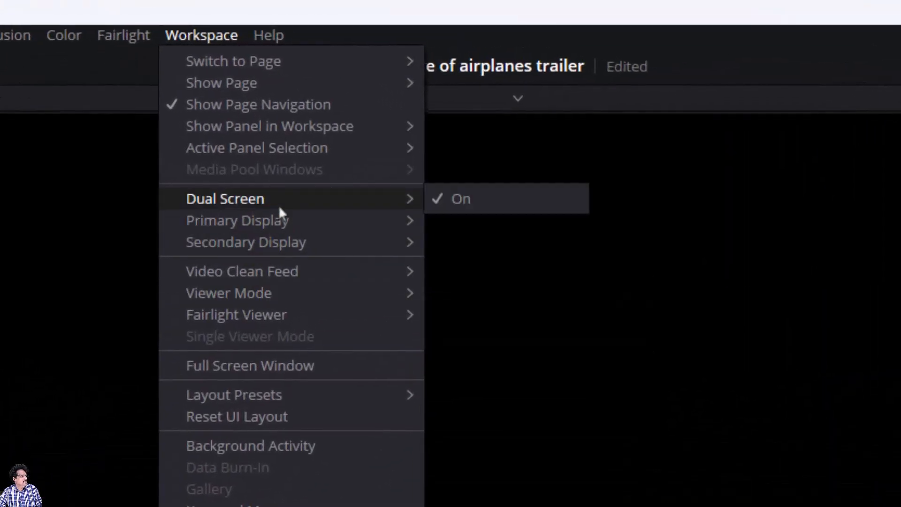
{"action": "left_click", "coordinate": [443, 207]}
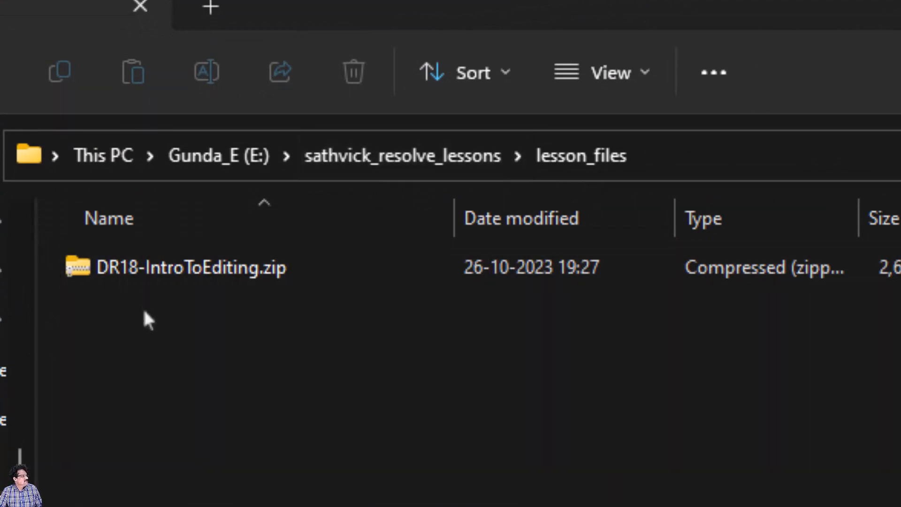
Step: Extract DR18-IntroToEditing.zip with WinRAR into a DR18-IntroToEditing folder inside lesson_files
{"action": "left_click", "coordinate": [181, 274]}
{"action": "right_click", "coordinate": [178, 266]}
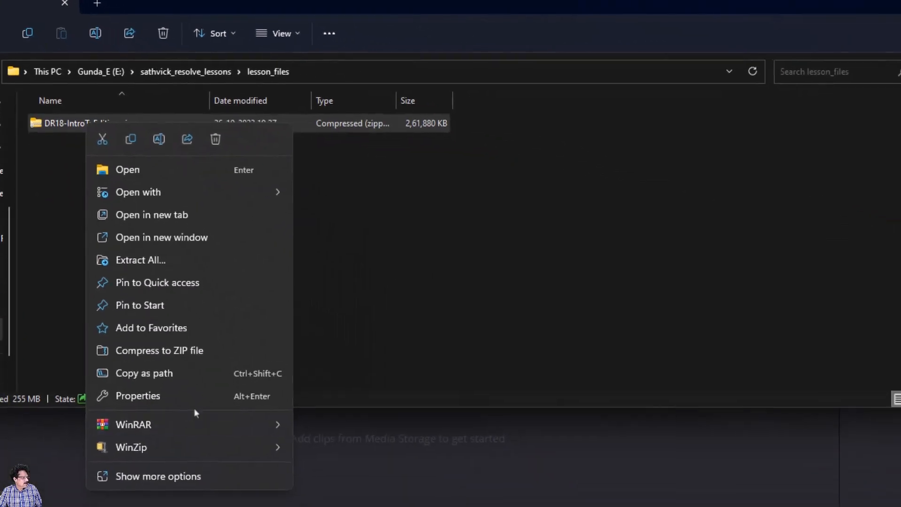
{"action": "mouse_move", "coordinate": [436, 506]}
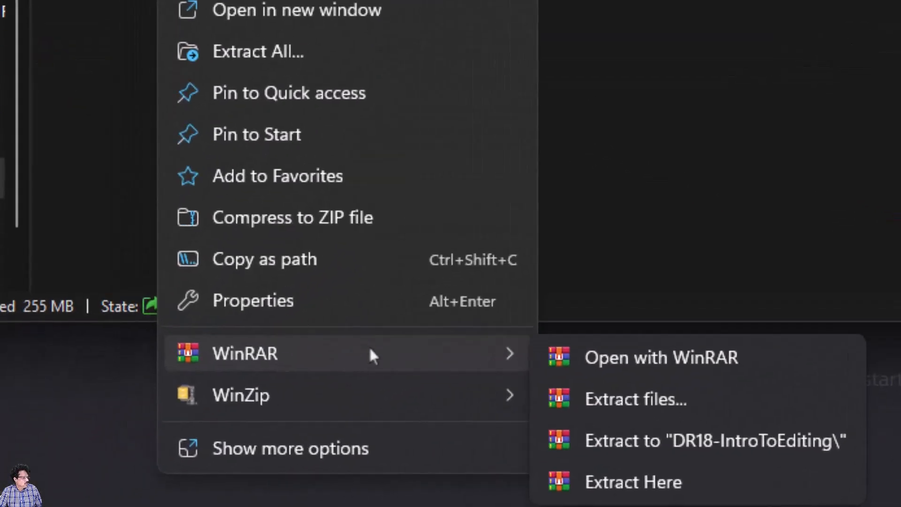
{"action": "left_click", "coordinate": [347, 414]}
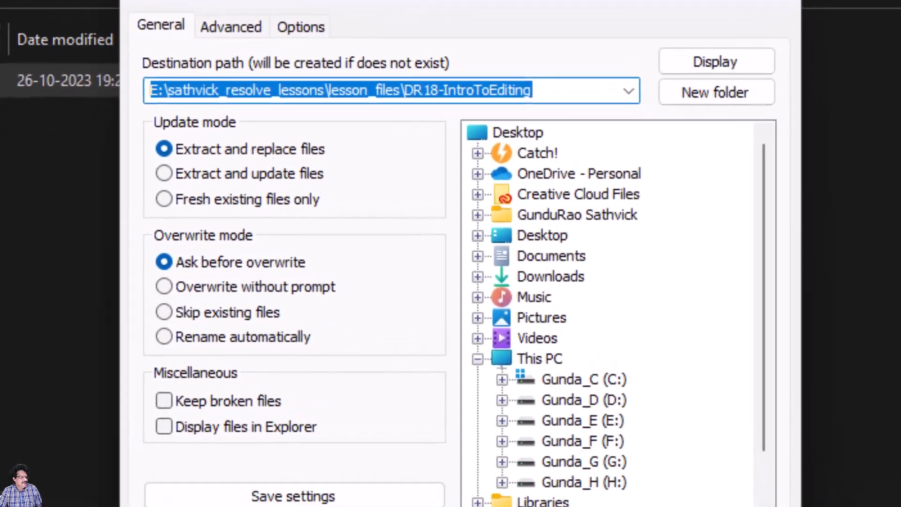
{"action": "left_click", "coordinate": [720, 467]}
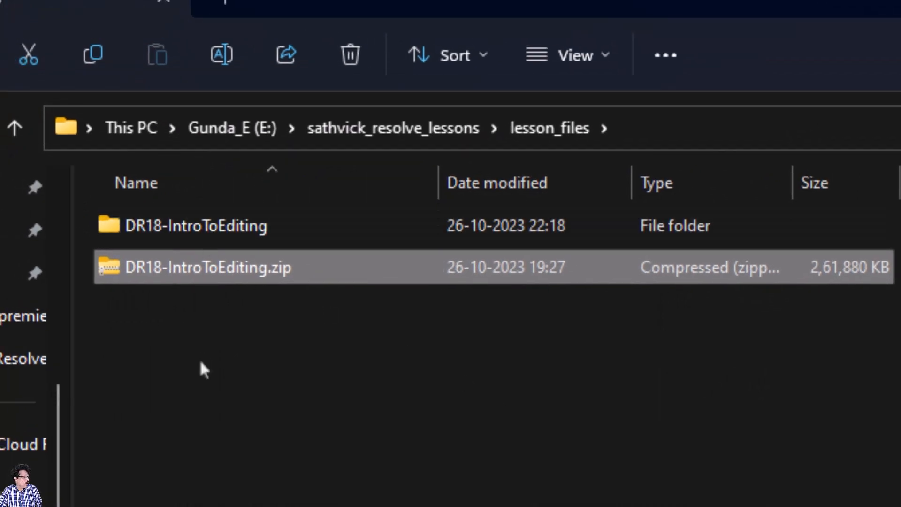
Step: Browse the extracted Editing folder and examine the contents of AUDIO CLIPS and VIDEO CLIPS
{"action": "double_click", "coordinate": [203, 230]}
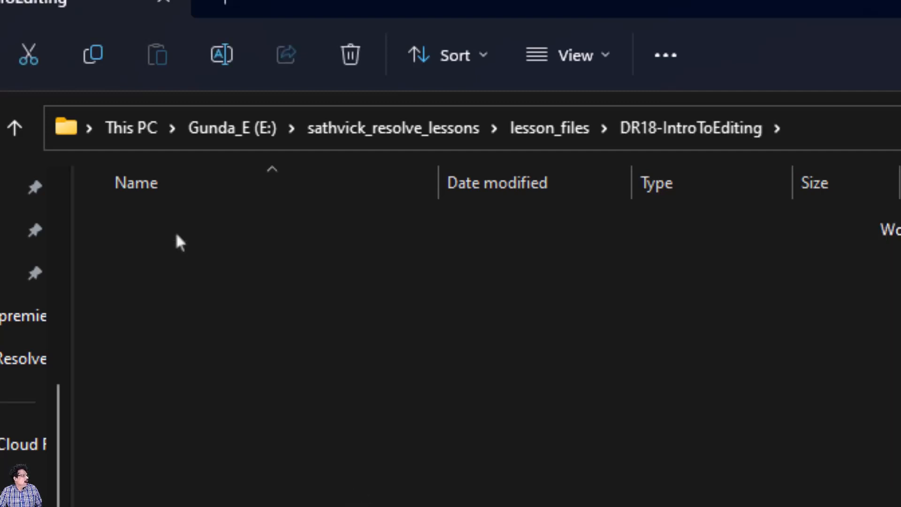
{"action": "double_click", "coordinate": [176, 232]}
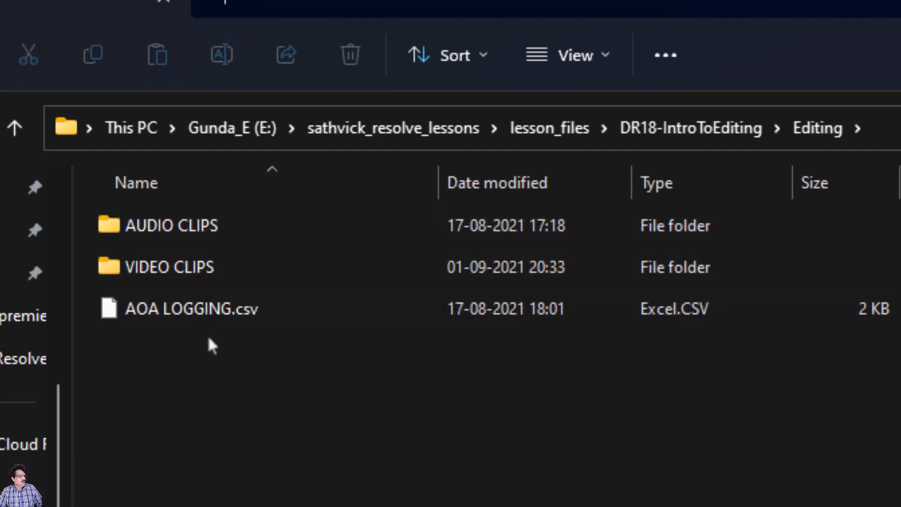
{"action": "double_click", "coordinate": [216, 225]}
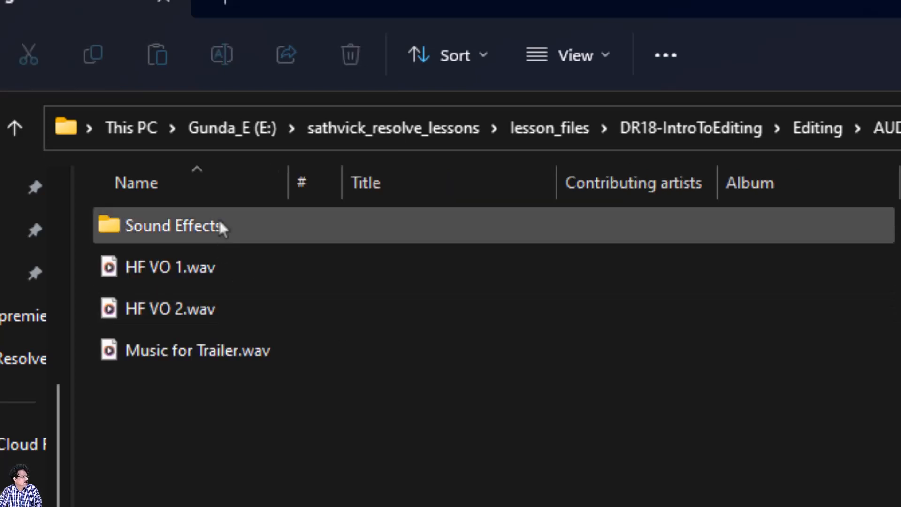
{"action": "left_click", "coordinate": [2, 128]}
{"action": "left_click", "coordinate": [214, 268]}
{"action": "double_click", "coordinate": [184, 230]}
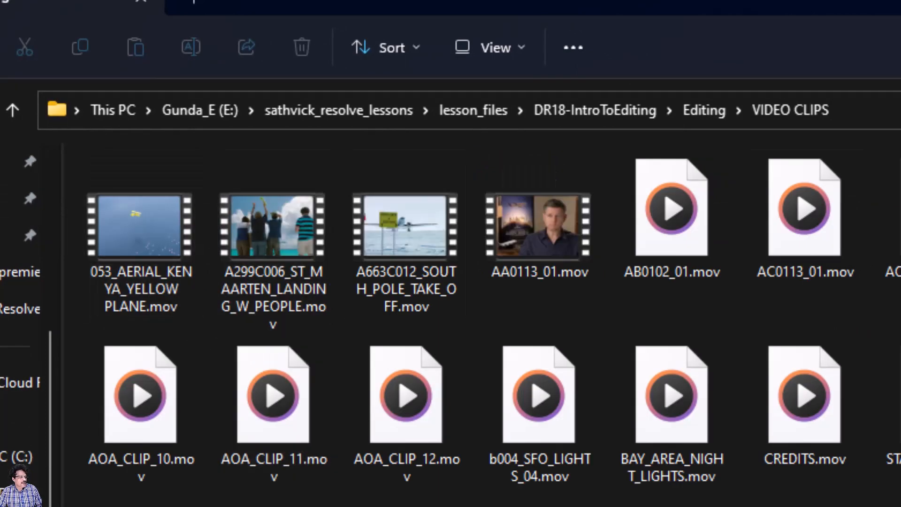
{"action": "key", "text": "alt+Left"}
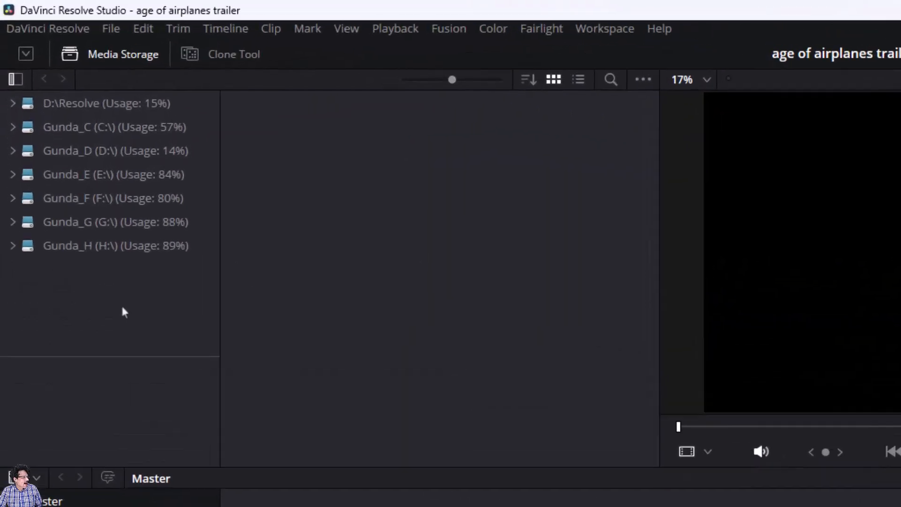
Step: Start adding a new Media Storage location and browse to the sathvick_resolve_lessons folder on drive Gunda_E (E:)
{"action": "right_click", "coordinate": [0, 147]}
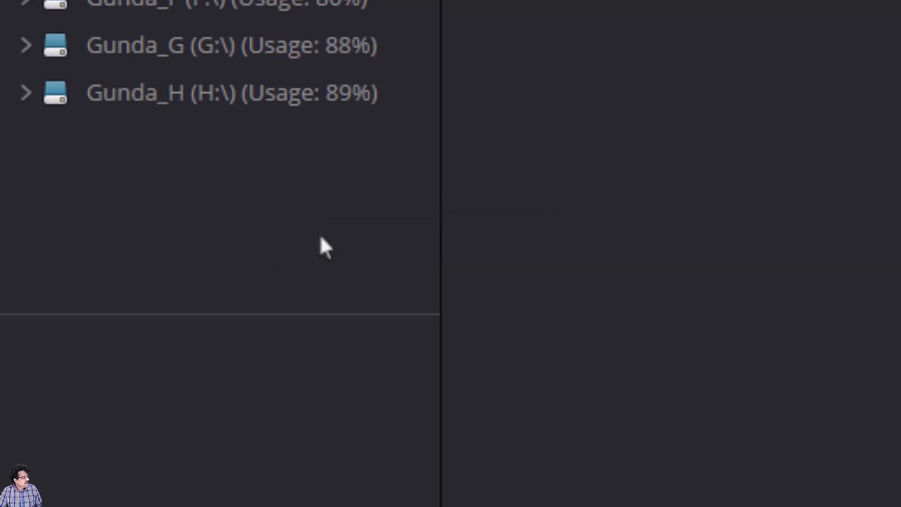
{"action": "left_click", "coordinate": [321, 238]}
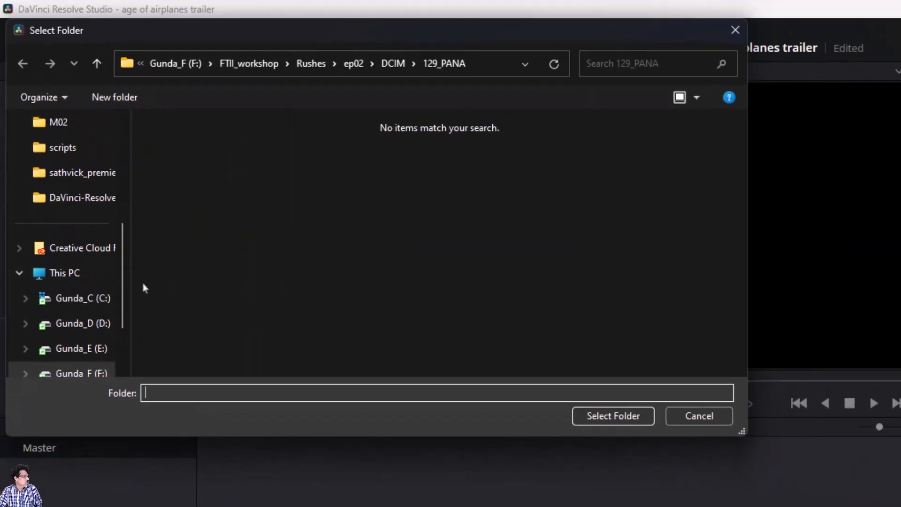
{"action": "left_click", "coordinate": [80, 350]}
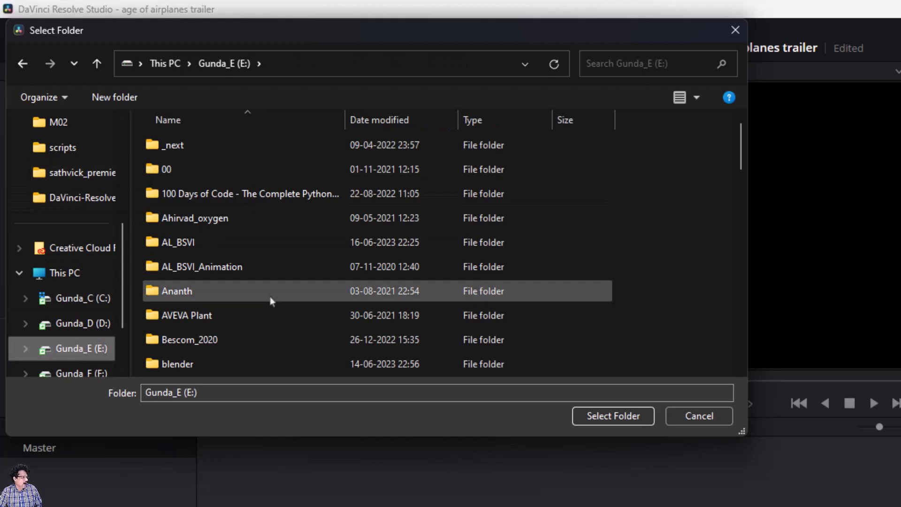
{"action": "scroll", "coordinate": [271, 300], "scroll_direction": "down", "scroll_amount": 7}
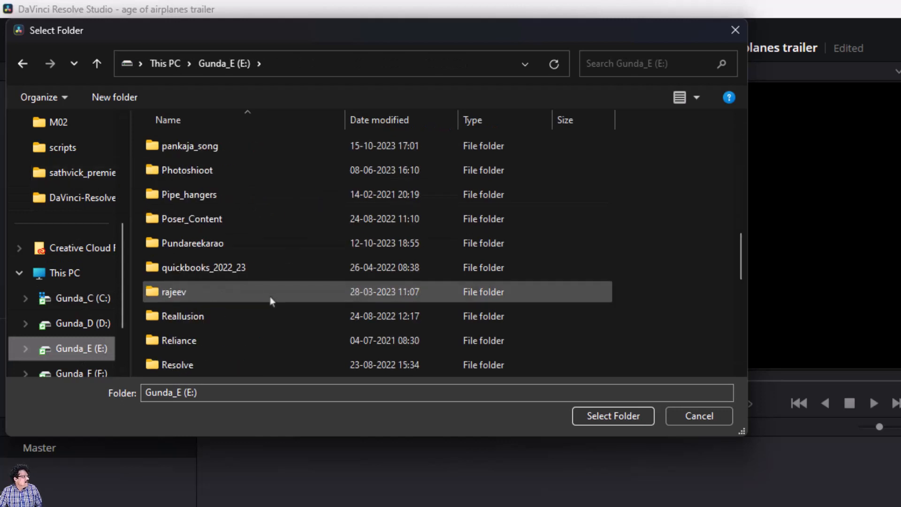
{"action": "scroll", "coordinate": [270, 302], "scroll_direction": "down", "scroll_amount": 1}
{"action": "scroll", "coordinate": [234, 366], "scroll_direction": "down", "scroll_amount": 1}
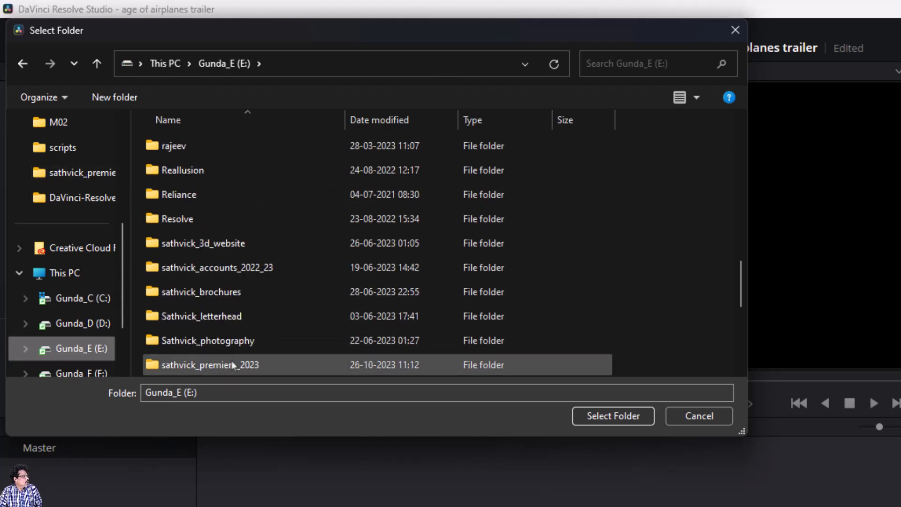
{"action": "scroll", "coordinate": [232, 364], "scroll_direction": "down", "scroll_amount": 3}
{"action": "scroll", "coordinate": [233, 311], "scroll_direction": "up", "scroll_amount": 2}
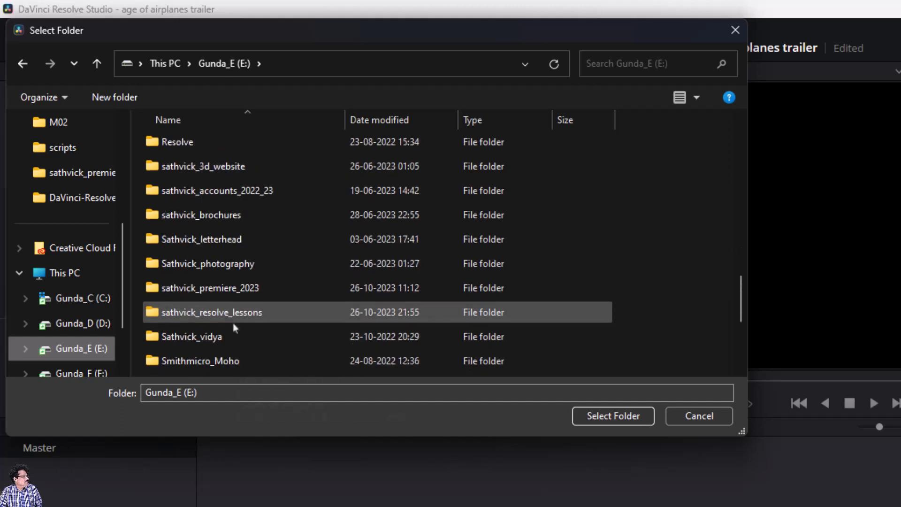
{"action": "scroll", "coordinate": [253, 313], "scroll_direction": "down", "scroll_amount": 1}
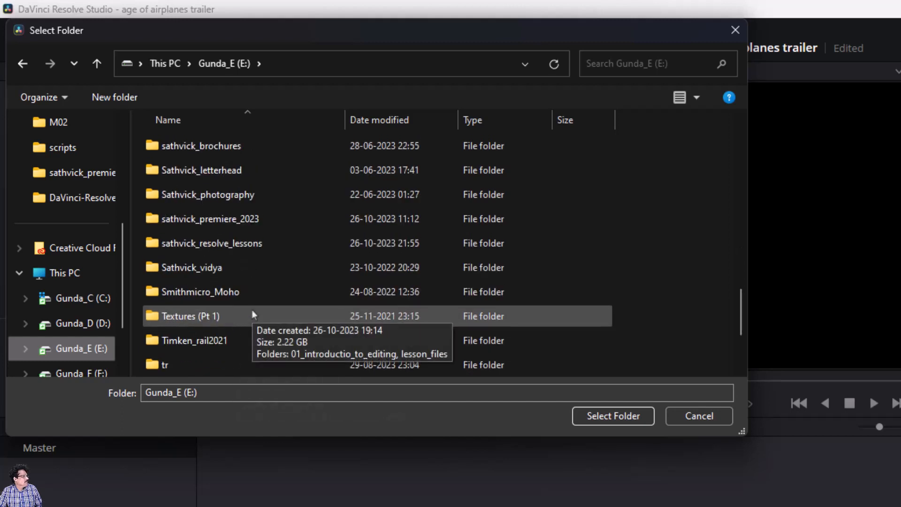
{"action": "scroll", "coordinate": [251, 314], "scroll_direction": "up", "scroll_amount": 1}
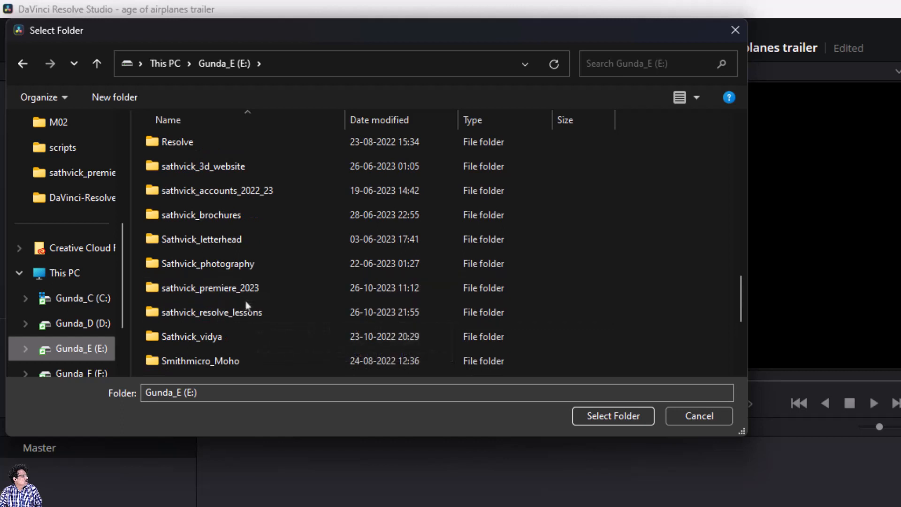
{"action": "double_click", "coordinate": [243, 314]}
Step: Choose the Editing folder inside lesson_files\DR18-IntroToEditing as the new storage location and show its contents
{"action": "double_click", "coordinate": [197, 170]}
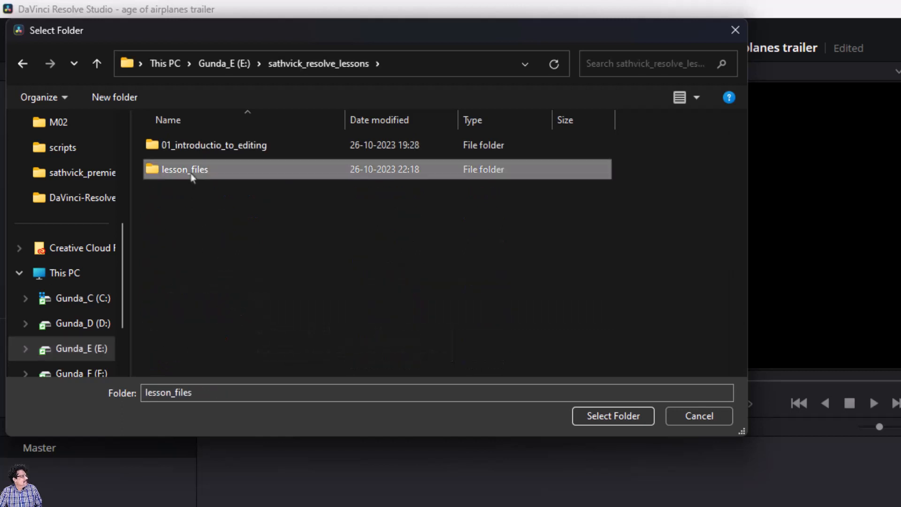
{"action": "double_click", "coordinate": [217, 146]}
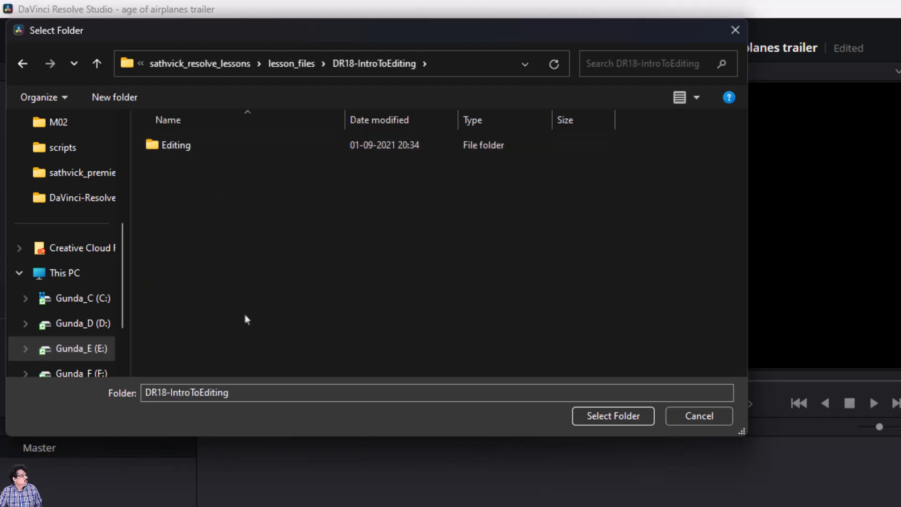
{"action": "left_click", "coordinate": [184, 146]}
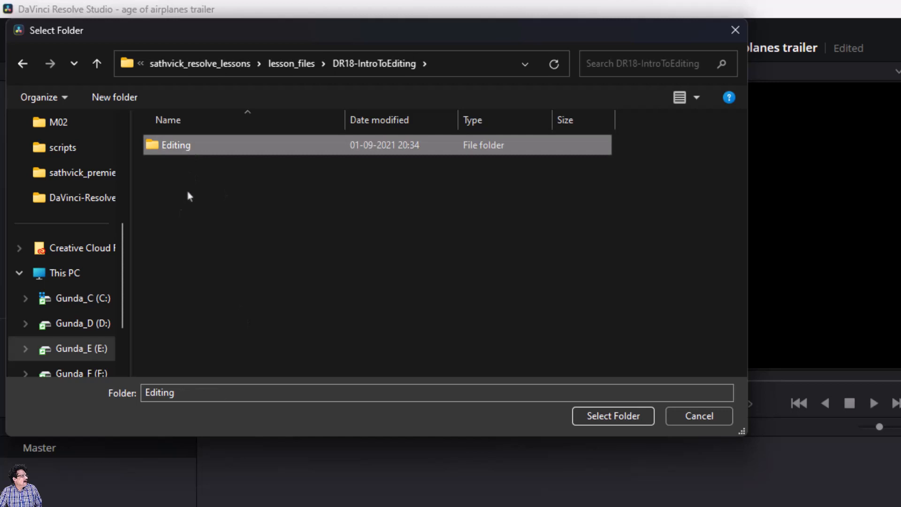
{"action": "double_click", "coordinate": [201, 142]}
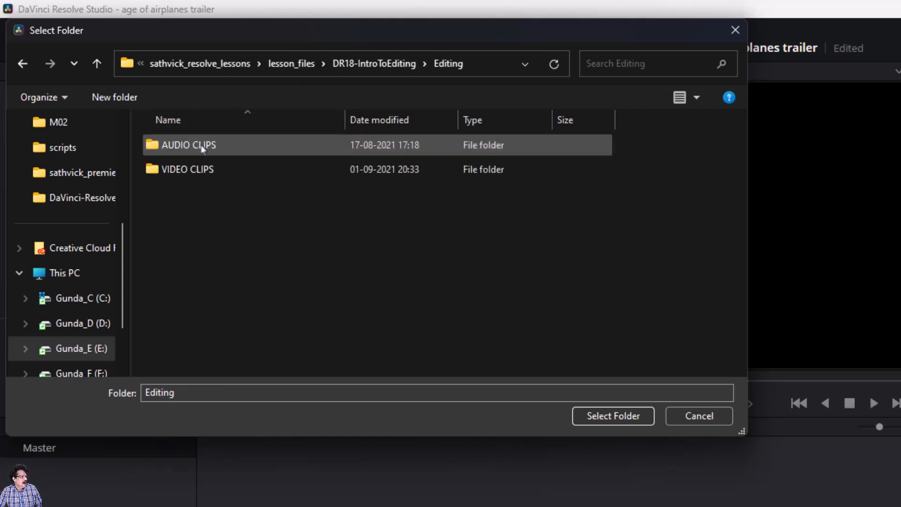
{"action": "left_click", "coordinate": [617, 416]}
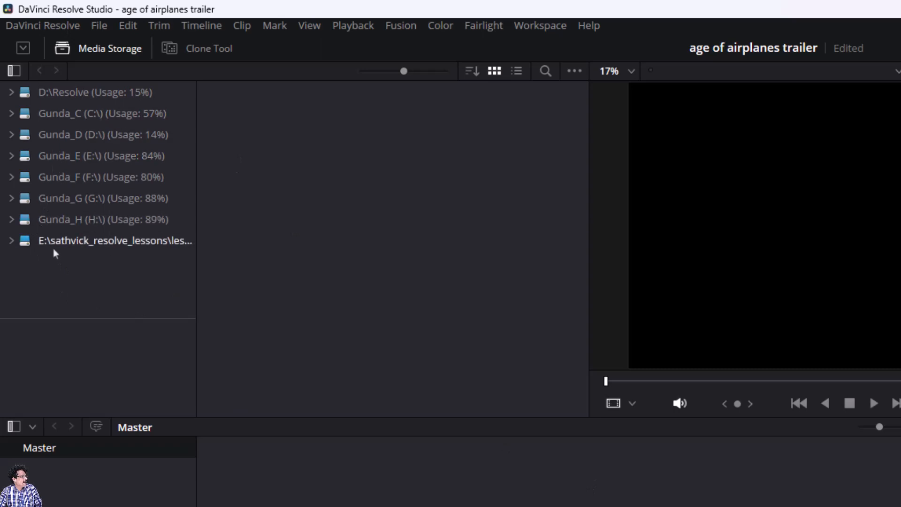
{"action": "left_click", "coordinate": [116, 245]}
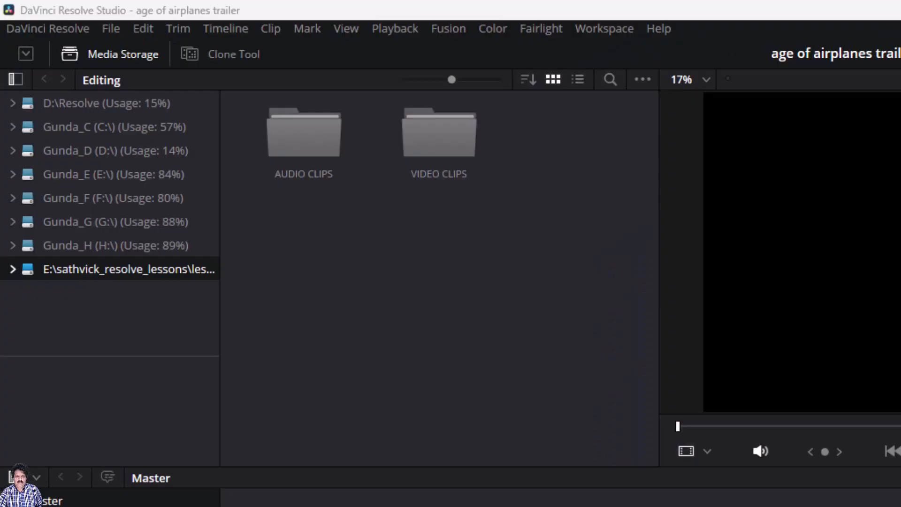
Step: Switch to File Explorer and examine the files in the AUDIO CLIPS, Sound Effects and VIDEO CLIPS folders
{"action": "left_click_drag", "start_coordinate": [738, 298], "coordinate": [651, 266]}
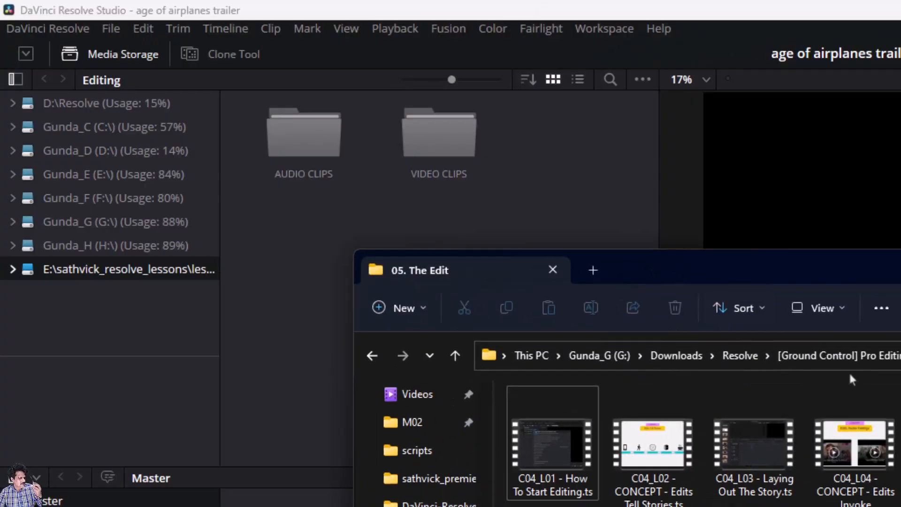
{"action": "key", "text": "alt+Tab"}
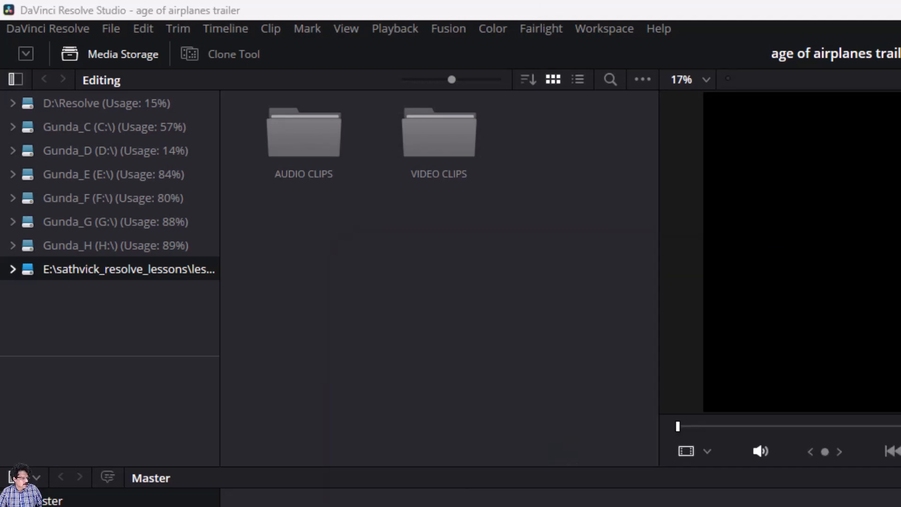
{"action": "key", "text": "alt+Tab"}
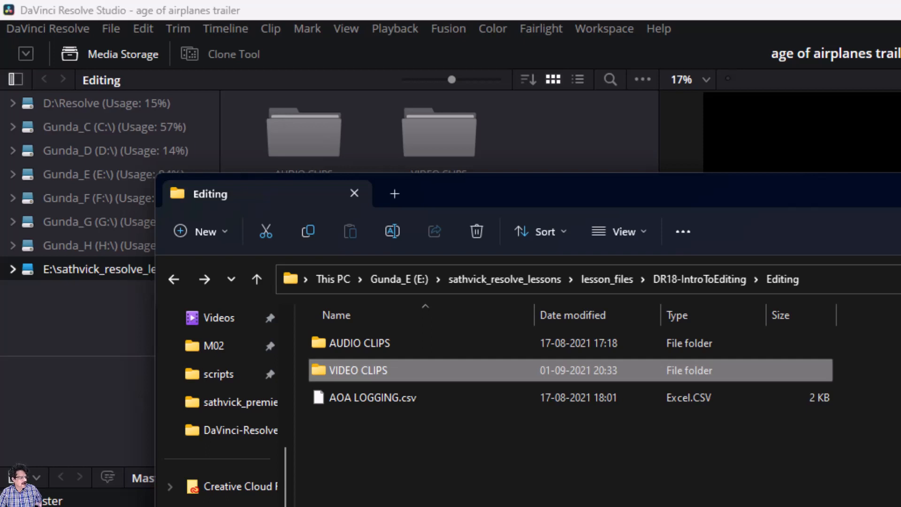
{"action": "left_click", "coordinate": [403, 340]}
{"action": "double_click", "coordinate": [359, 340]}
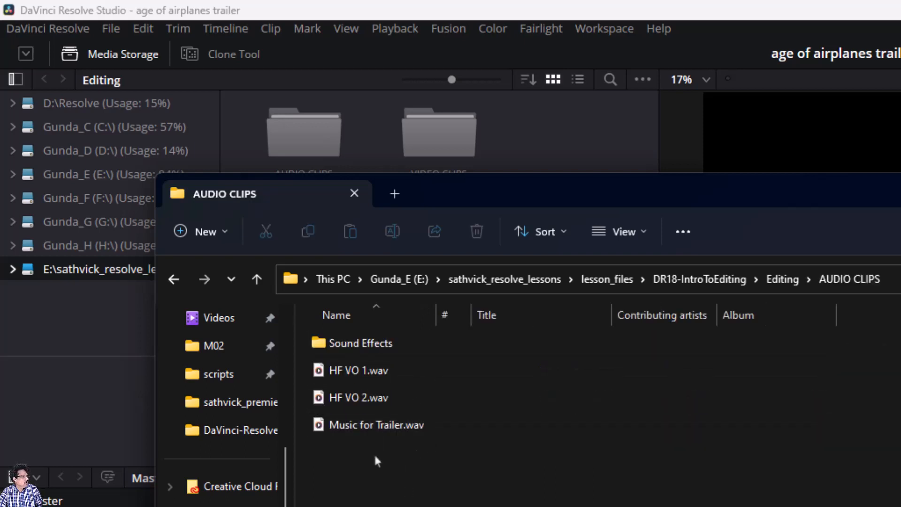
{"action": "left_click", "coordinate": [372, 425]}
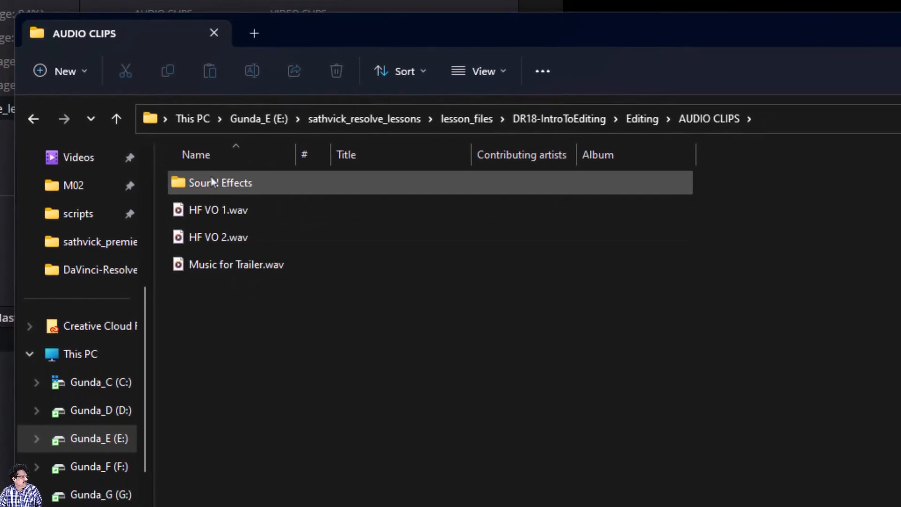
{"action": "double_click", "coordinate": [212, 187]}
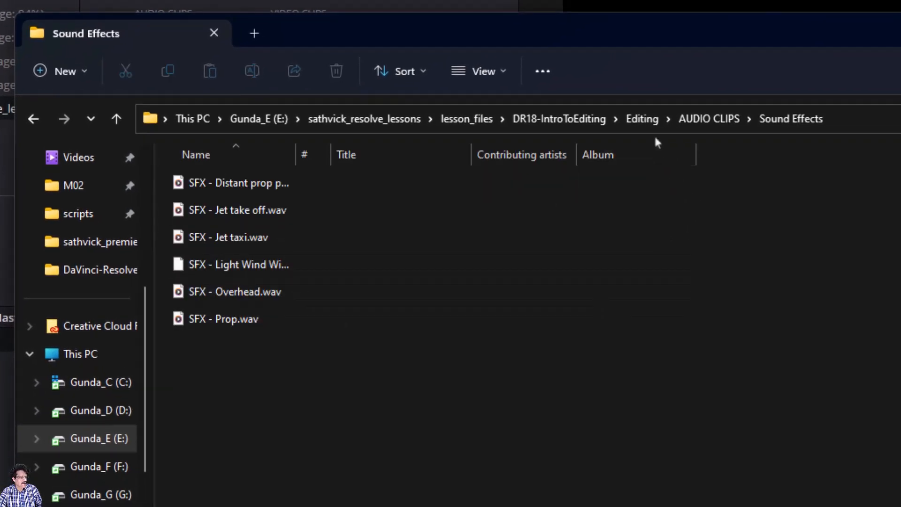
{"action": "left_click", "coordinate": [642, 119]}
{"action": "double_click", "coordinate": [281, 217]}
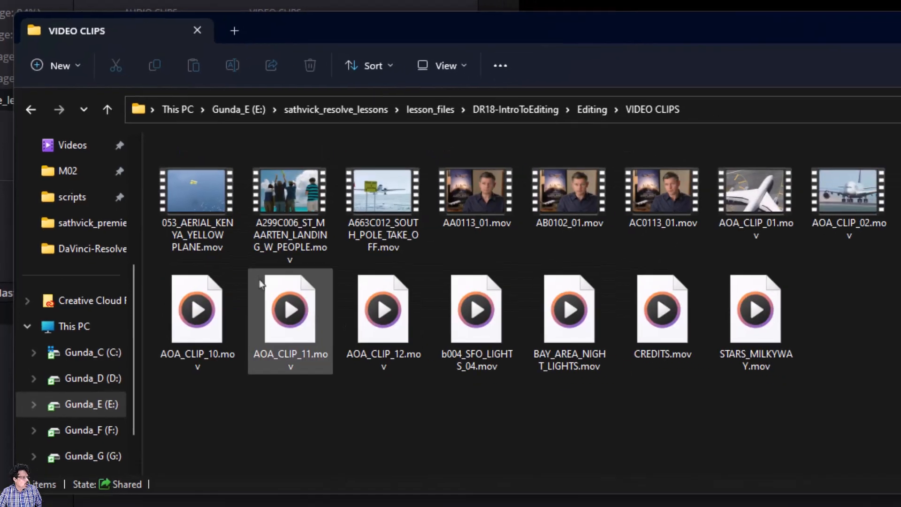
{"action": "left_click", "coordinate": [642, 119]}
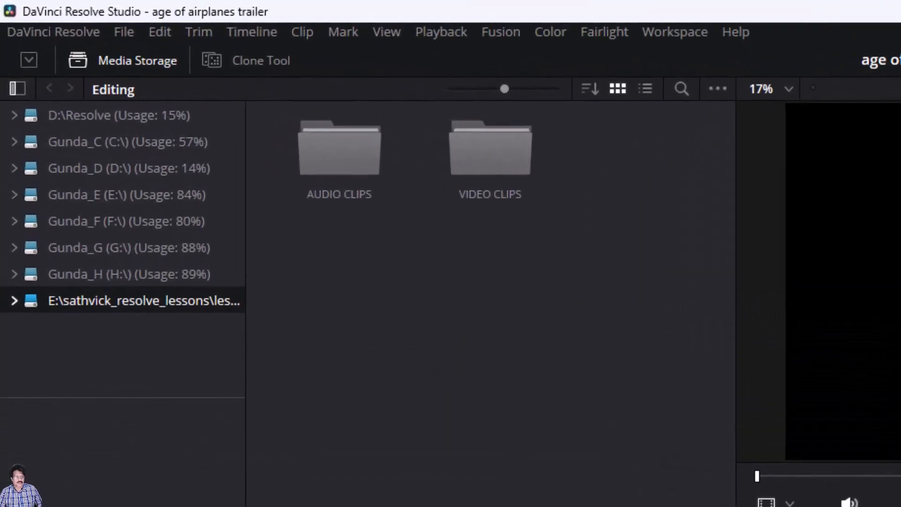
Step: Add the AUDIO CLIPS and VIDEO CLIPS folders with their subfolders to the Media Pool, creating matching bins
{"action": "left_click_drag", "start_coordinate": [569, 301], "coordinate": [340, 168]}
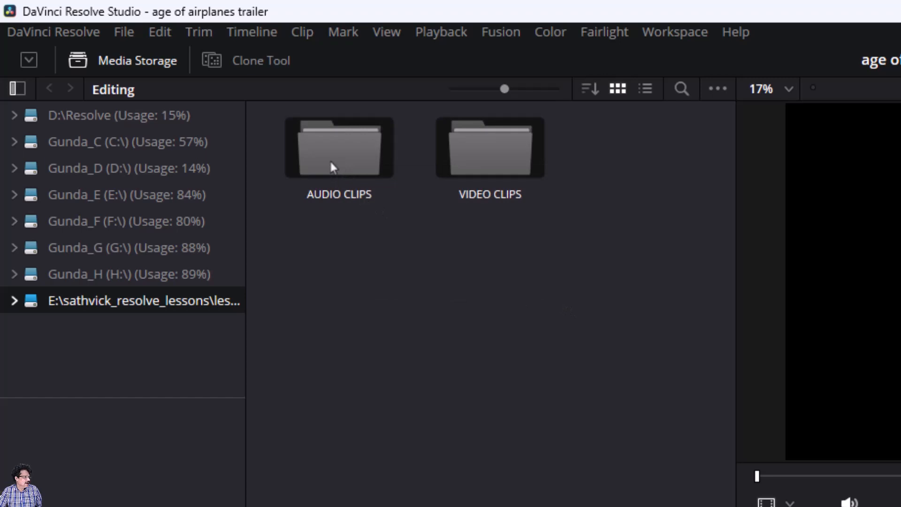
{"action": "right_click", "coordinate": [333, 157]}
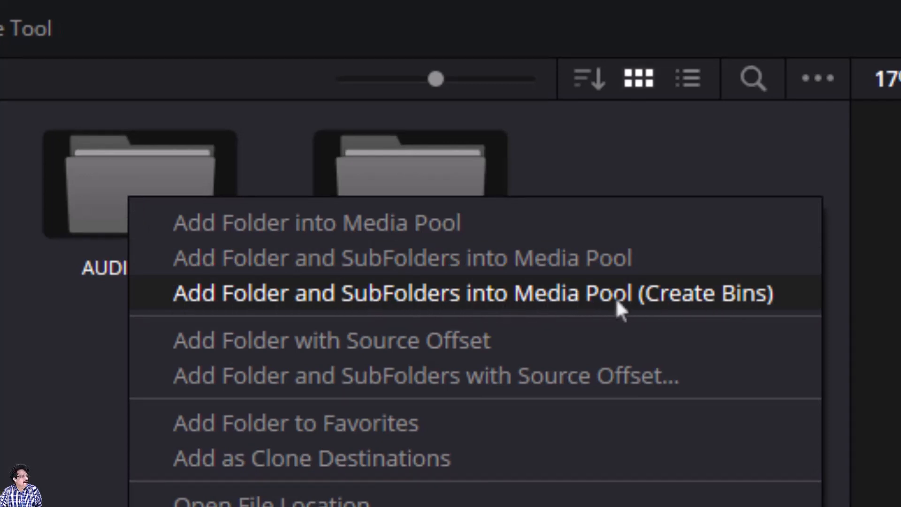
{"action": "left_click", "coordinate": [341, 292]}
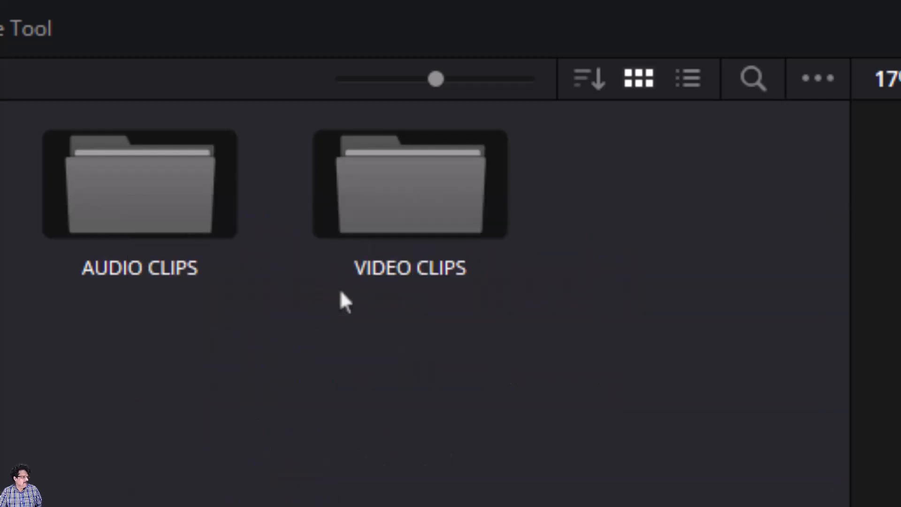
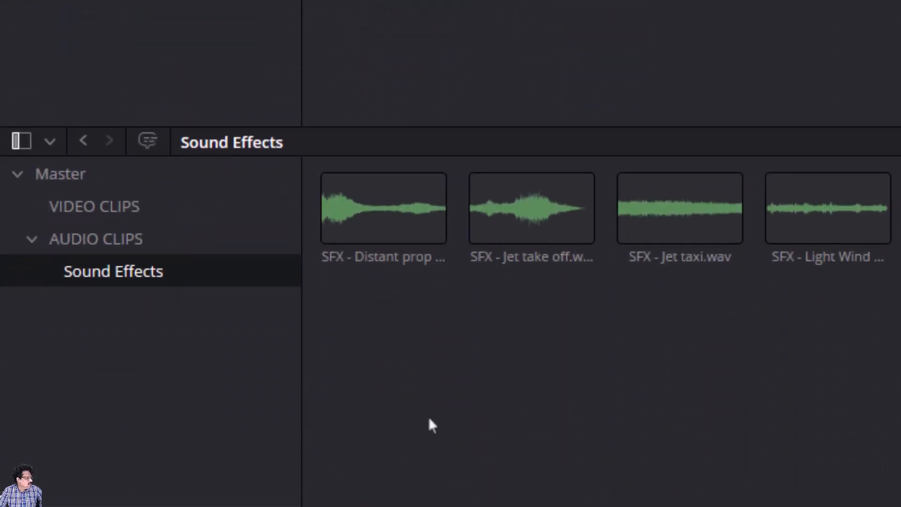
Step: Examine the clips in the AUDIO CLIPS, Sound Effects and VIDEO CLIPS bins of the Media Pool
{"action": "left_click", "coordinate": [123, 249]}
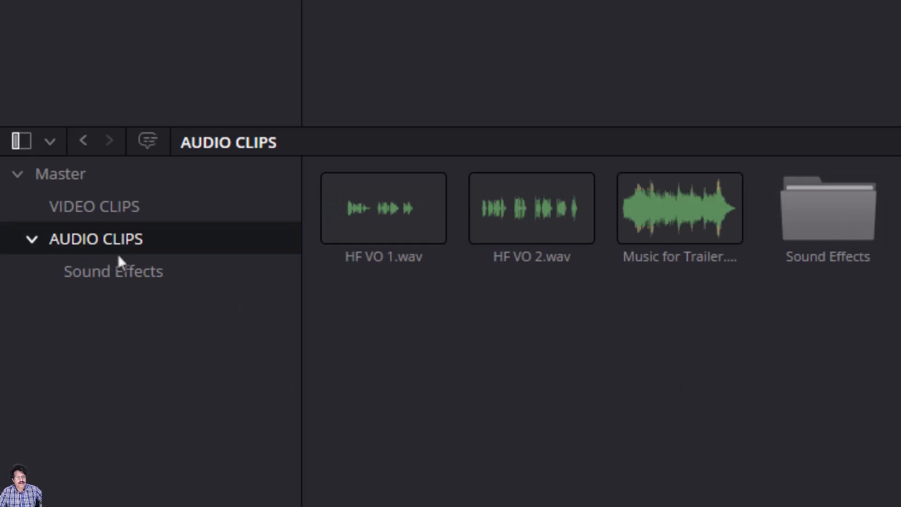
{"action": "left_click", "coordinate": [132, 275]}
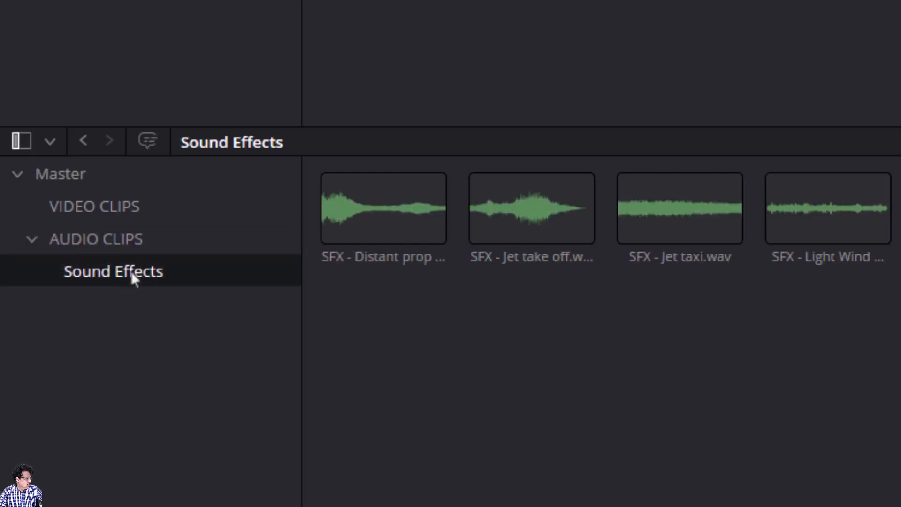
{"action": "left_click", "coordinate": [109, 207]}
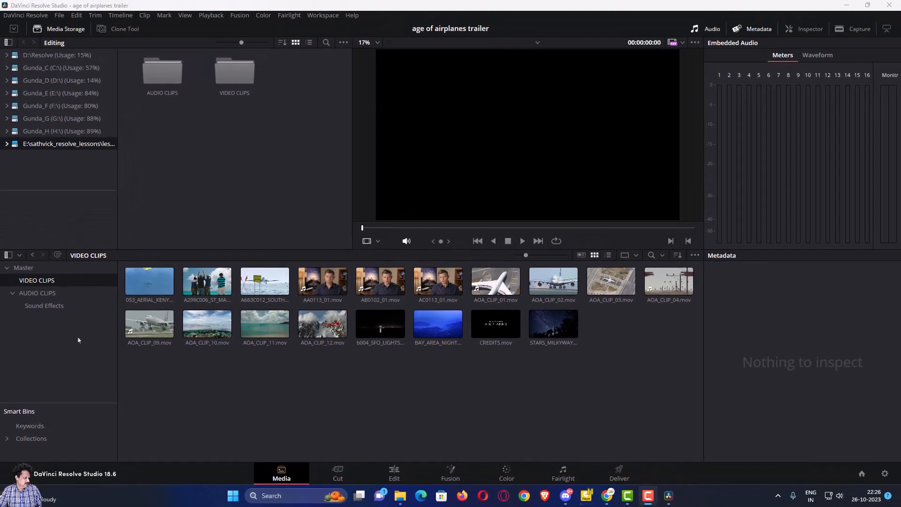
{"action": "left_click", "coordinate": [45, 296]}
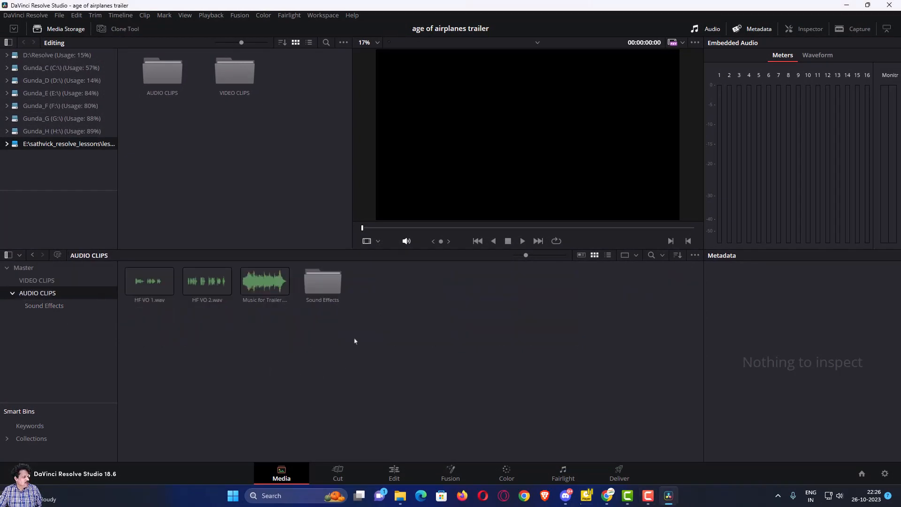
{"action": "left_click", "coordinate": [43, 307]}
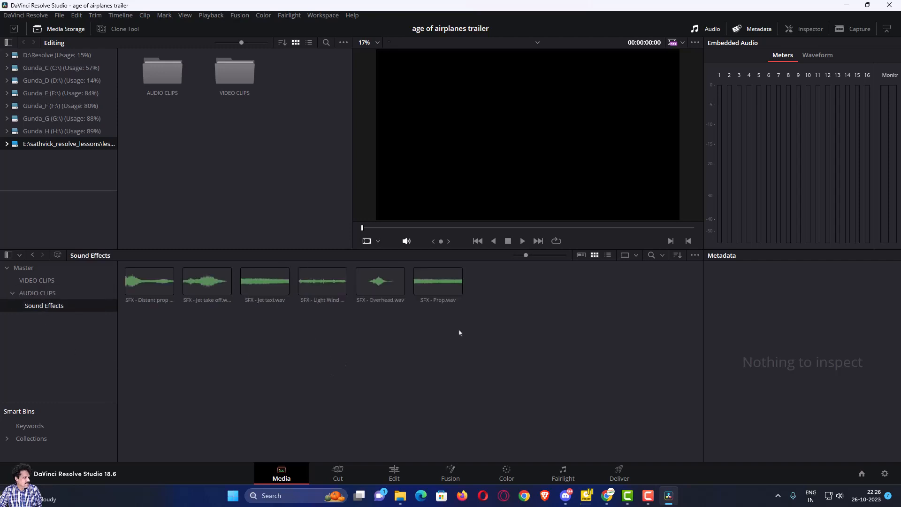
Step: Create a new bin named "Music" inside the AUDIO CLIPS bin
{"action": "left_click", "coordinate": [49, 296]}
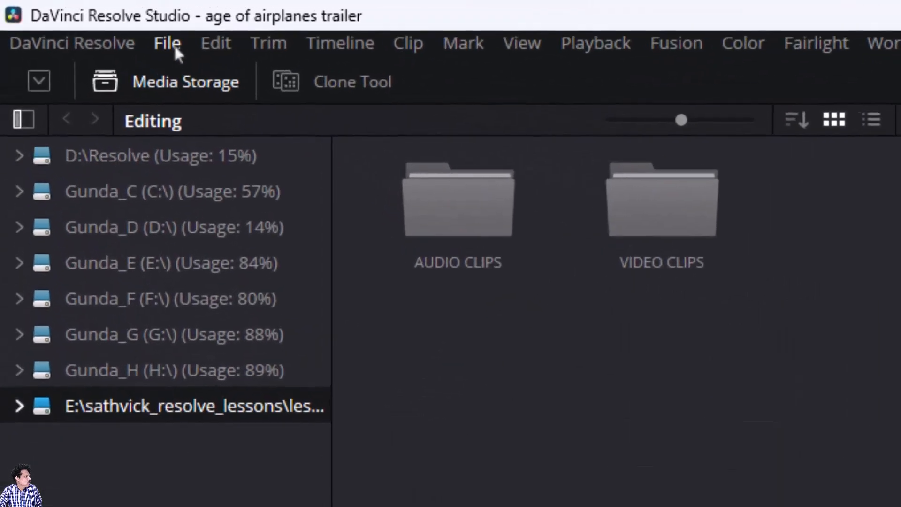
{"action": "left_click", "coordinate": [60, 16]}
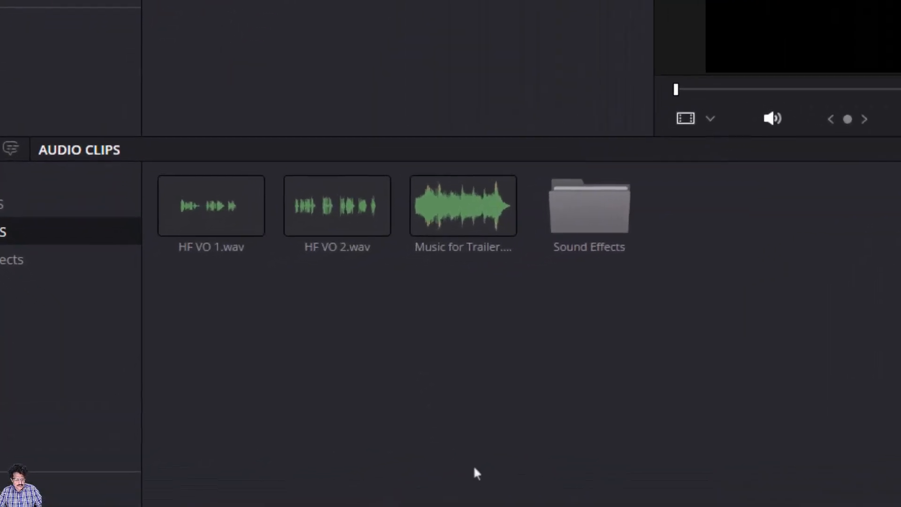
{"action": "key", "text": "ctrl+shift+n"}
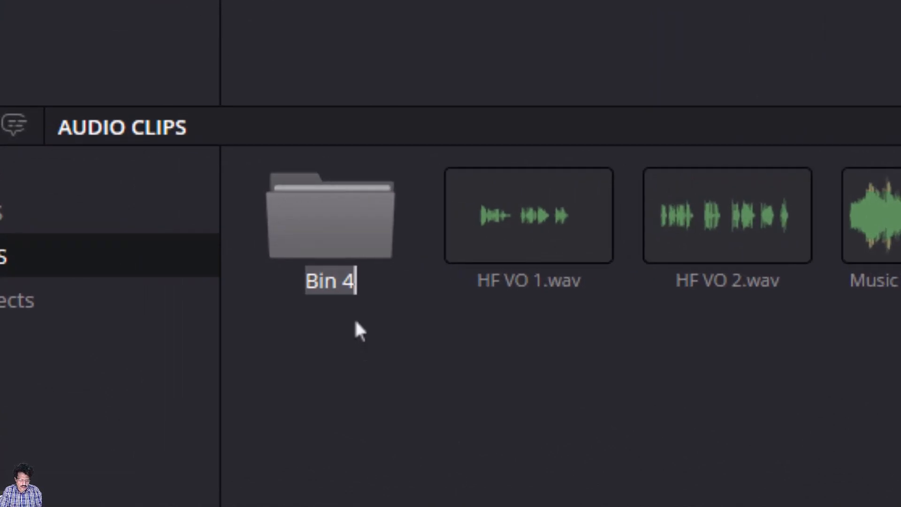
{"action": "type", "text": "Music"}
{"action": "key", "text": "Return"}
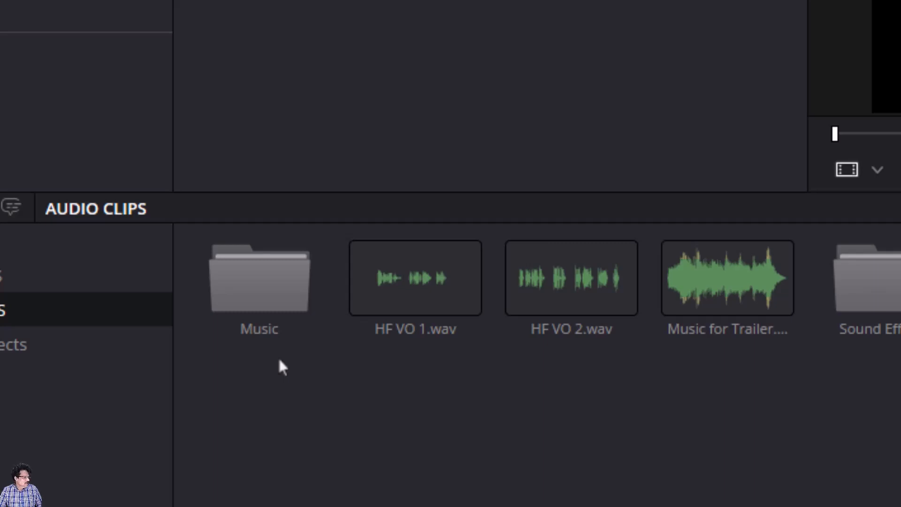
Step: Move the Music for Trailer clip from the AUDIO CLIPS bin into the Music bin
{"action": "left_click", "coordinate": [725, 263]}
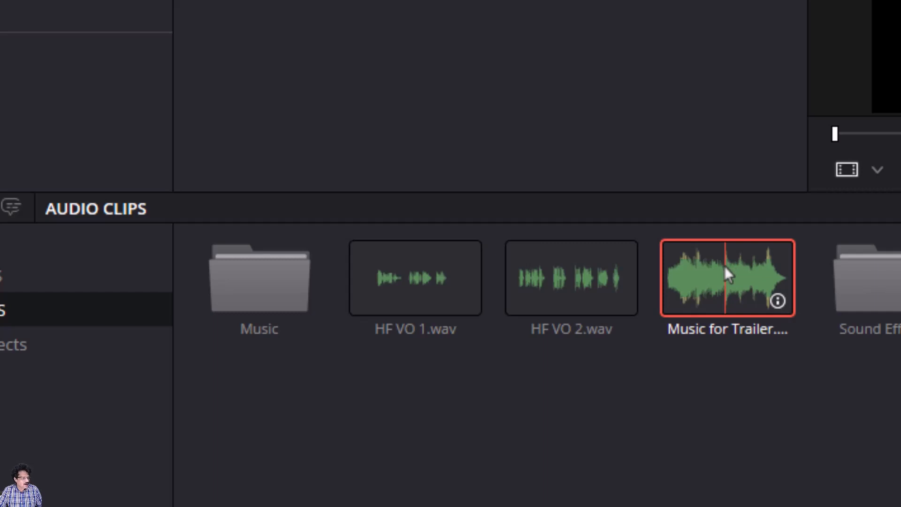
{"action": "left_click_drag", "start_coordinate": [725, 269], "coordinate": [254, 296]}
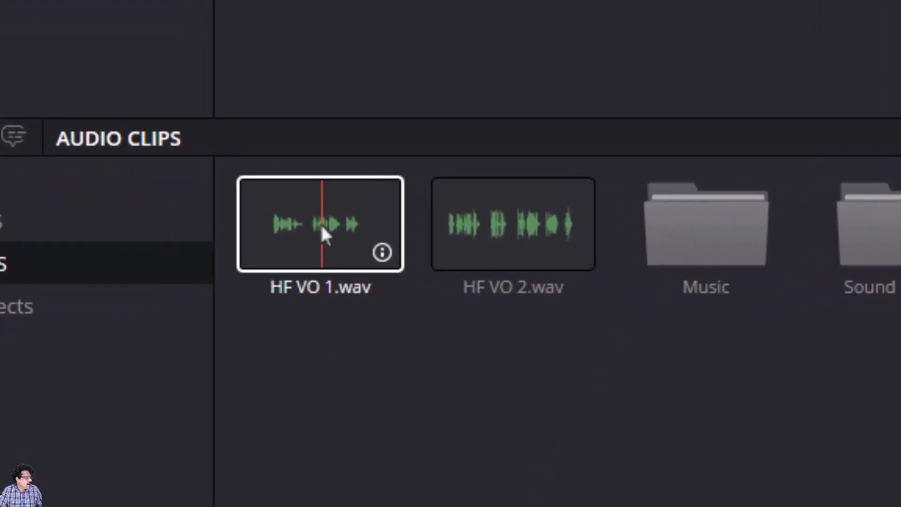
Step: Create a bin from the selected clips HF VO 1.wav and HF VO 2.wav and rename it "VO"
{"action": "left_click", "coordinate": [323, 229]}
{"action": "left_click", "coordinate": [509, 231]}
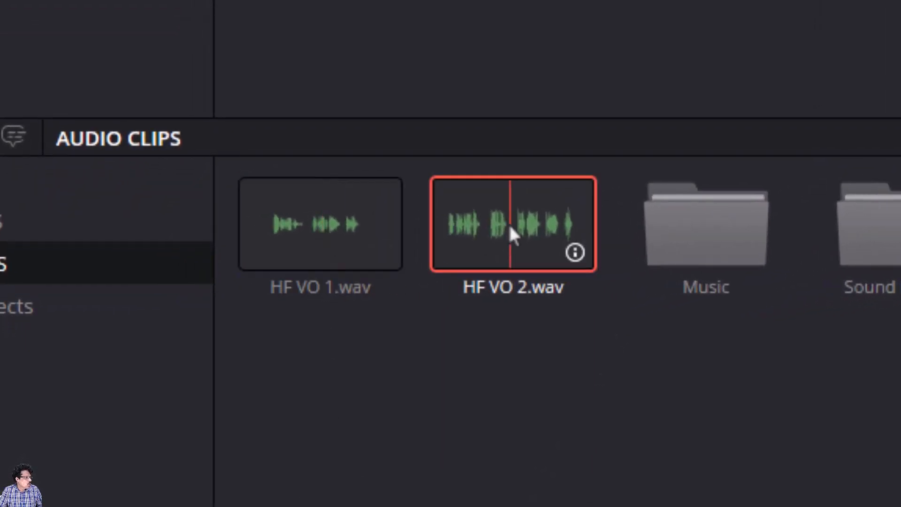
{"action": "left_click", "coordinate": [318, 237]}
{"action": "left_click_drag", "start_coordinate": [546, 376], "coordinate": [283, 187]}
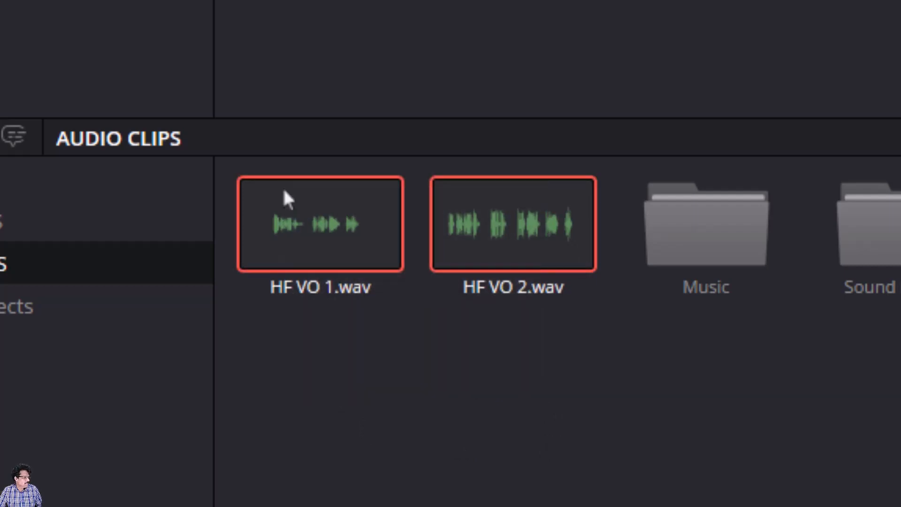
{"action": "right_click", "coordinate": [322, 213]}
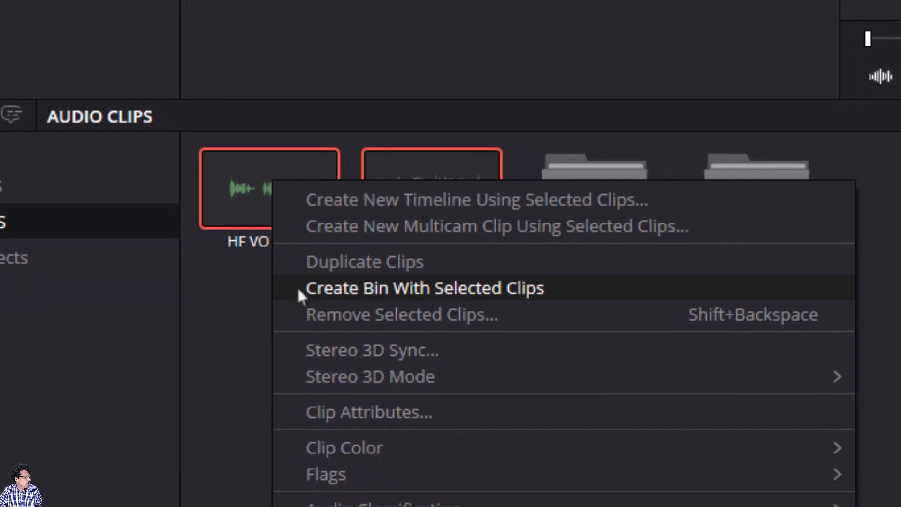
{"action": "left_click", "coordinate": [533, 283]}
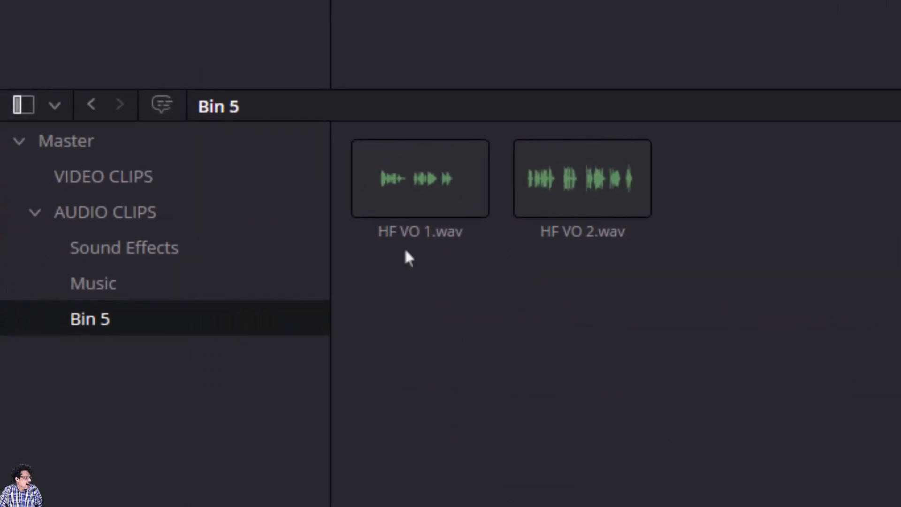
{"action": "double_click", "coordinate": [91, 323]}
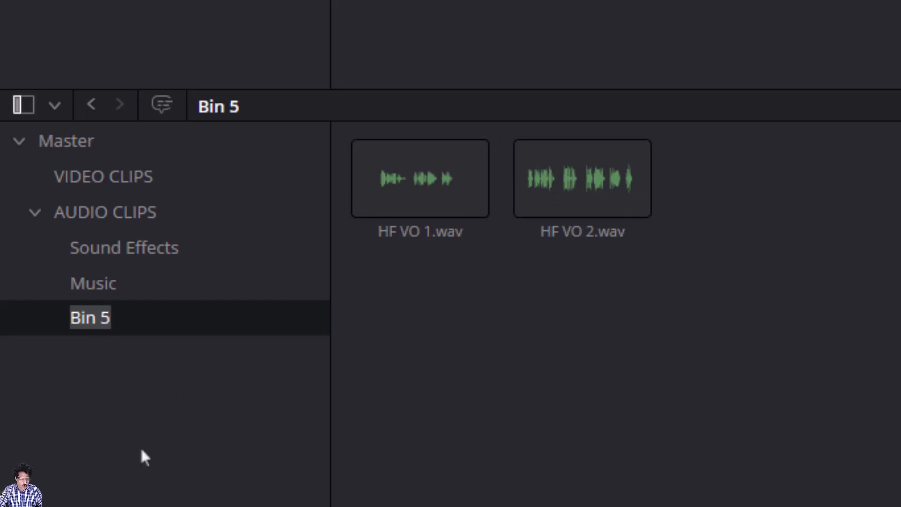
{"action": "type", "text": "VO"}
{"action": "key", "text": "Return"}
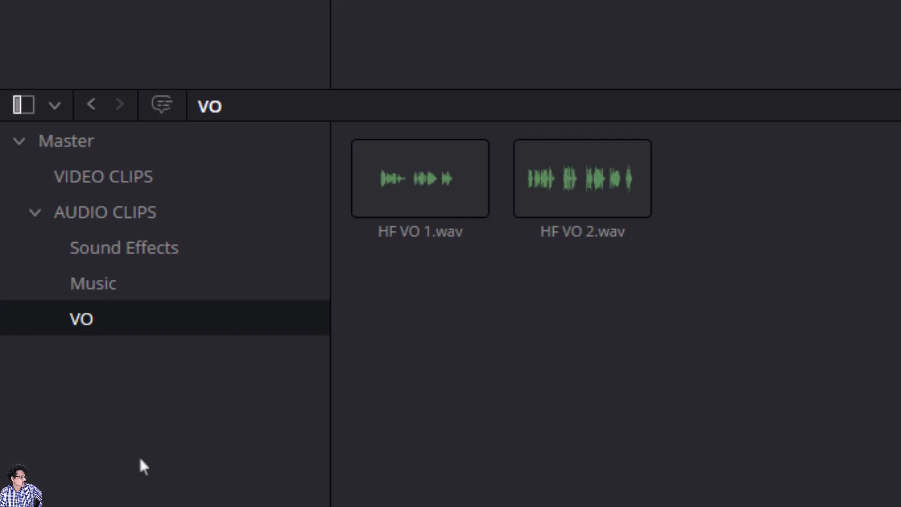
Step: Review the Music, Sound Effects and VO bins inside the AUDIO CLIPS bin
{"action": "left_click", "coordinate": [119, 211]}
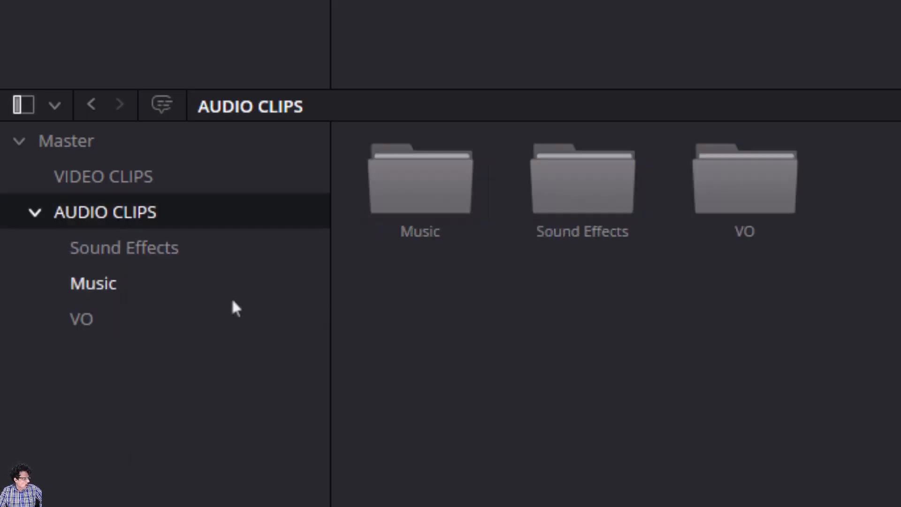
{"action": "left_click", "coordinate": [436, 186]}
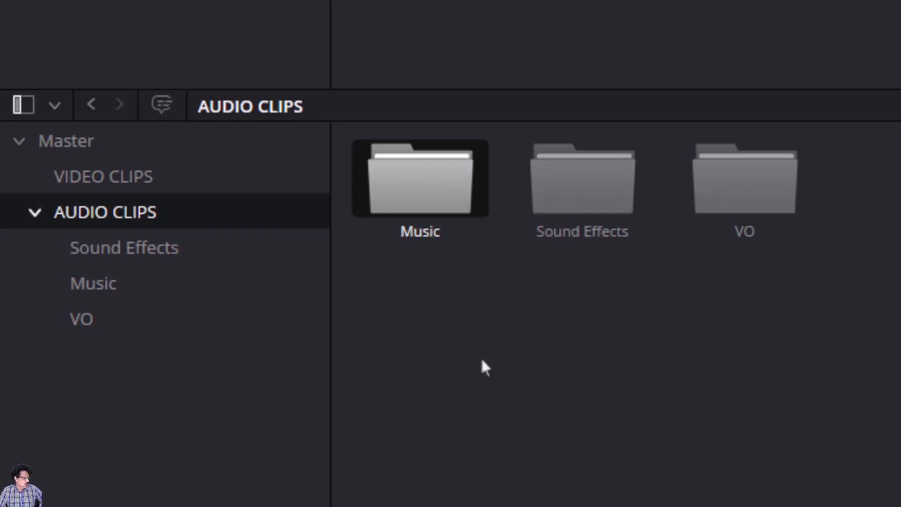
{"action": "left_click", "coordinate": [593, 206]}
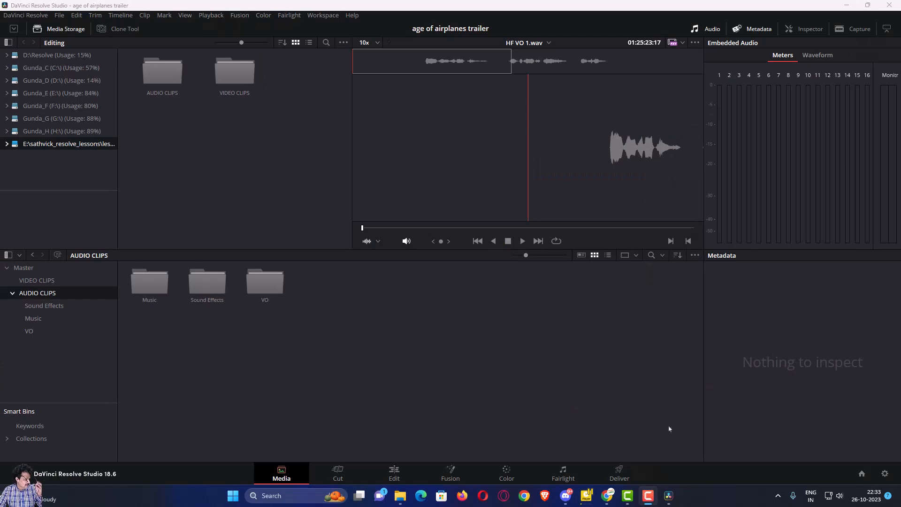
Step: Open the VIDEO CLIPS bin and look over the aerial clip and the three interview clips
{"action": "left_click", "coordinate": [37, 280]}
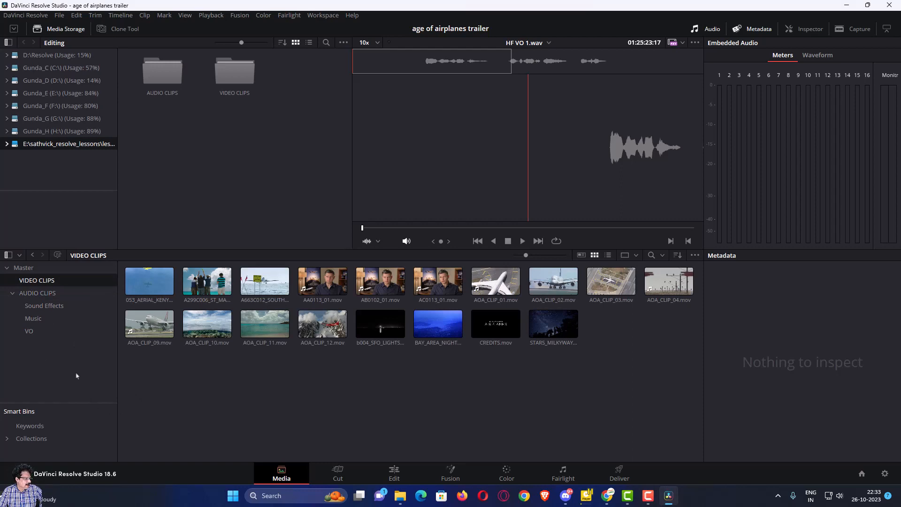
{"action": "left_click", "coordinate": [142, 286]}
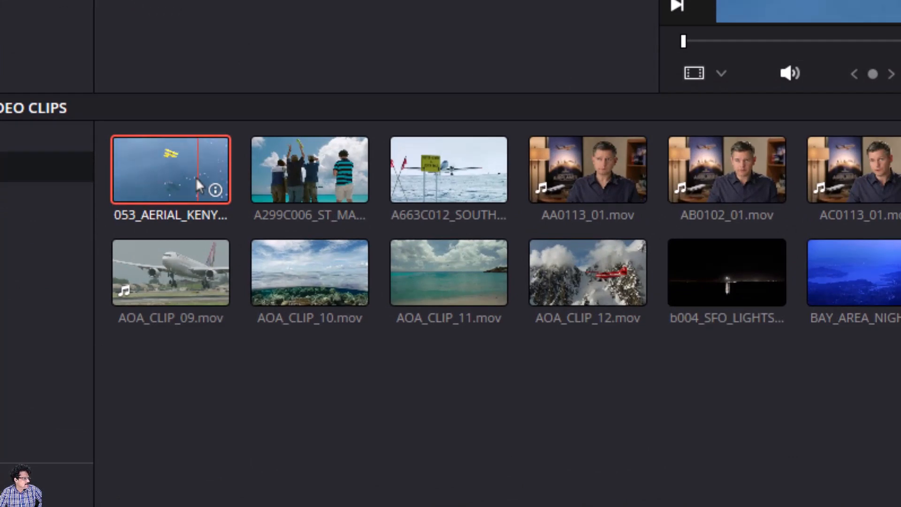
{"action": "left_click", "coordinate": [547, 165]}
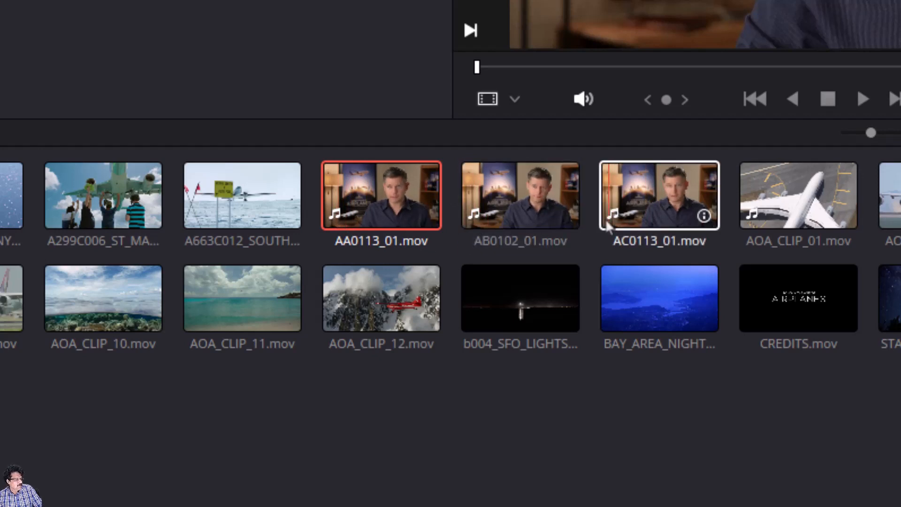
{"action": "left_click", "coordinate": [509, 202]}
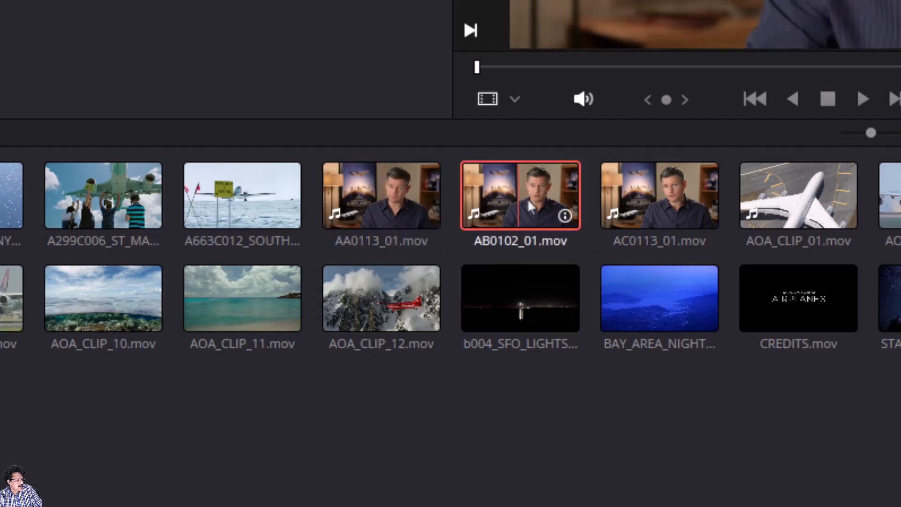
{"action": "left_click", "coordinate": [676, 195]}
{"action": "left_click", "coordinate": [545, 207]}
Step: Select AA0113_01.mov, AB0102_01.mov and AC0113_01.mov together and display their Shot & Scene metadata group
{"action": "left_click", "coordinate": [396, 199]}
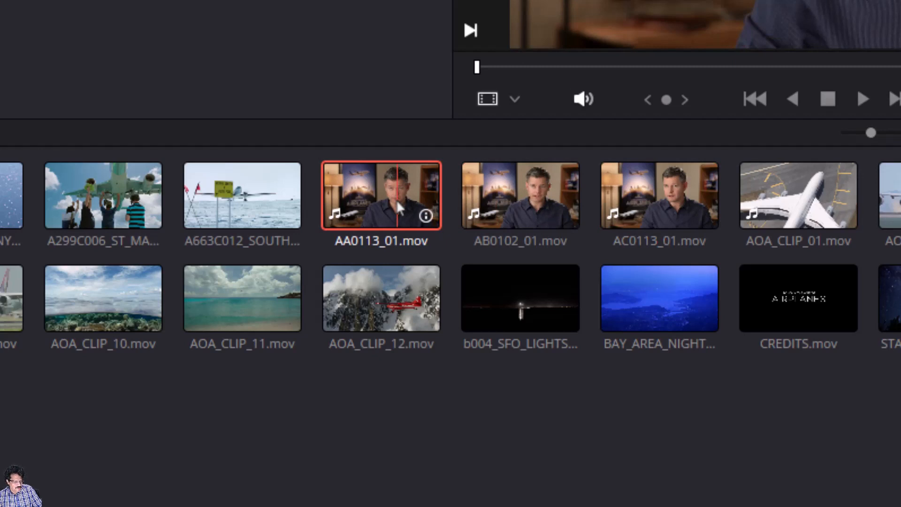
{"action": "left_click", "coordinate": [517, 205], "text": "ctrl"}
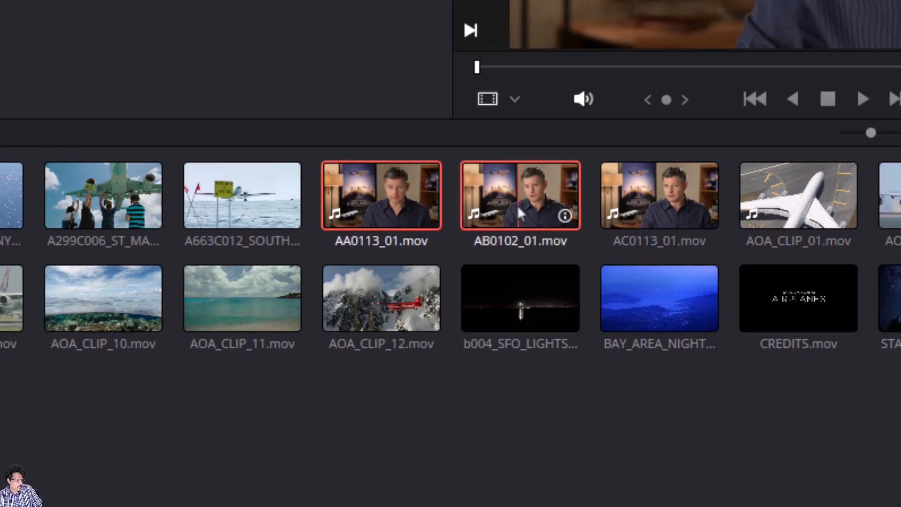
{"action": "left_click", "coordinate": [629, 214], "text": "ctrl"}
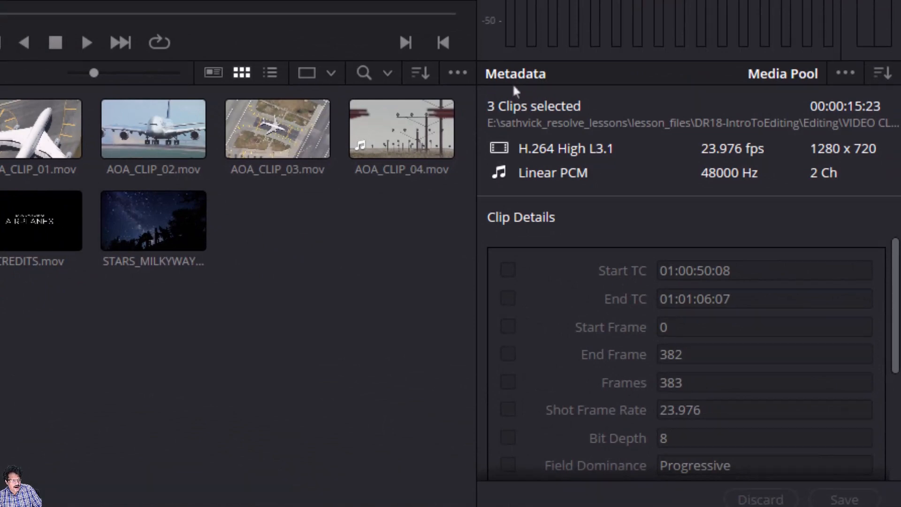
{"action": "left_click", "coordinate": [884, 76]}
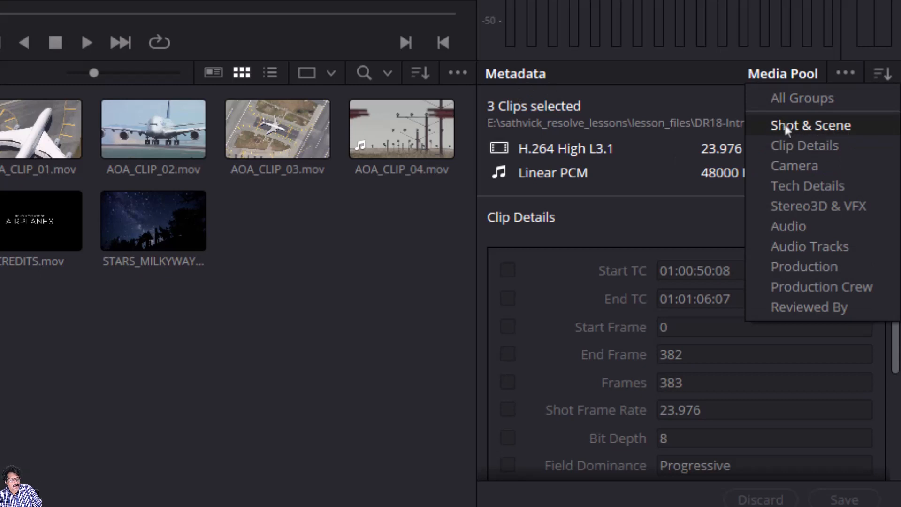
{"action": "left_click", "coordinate": [820, 128]}
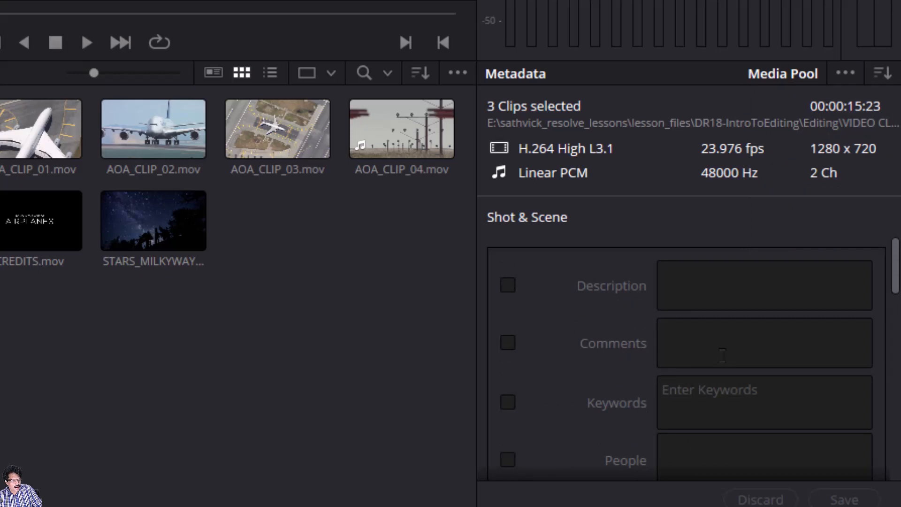
Step: Examine the Shot & Scene metadata fields available for the three selected interview clips
{"action": "scroll", "coordinate": [722, 355], "scroll_direction": "down", "scroll_amount": 3}
{"action": "scroll", "coordinate": [719, 352], "scroll_direction": "up", "scroll_amount": 3}
{"action": "scroll", "coordinate": [718, 352], "scroll_direction": "down", "scroll_amount": 3}
{"action": "scroll", "coordinate": [718, 352], "scroll_direction": "up", "scroll_amount": 3}
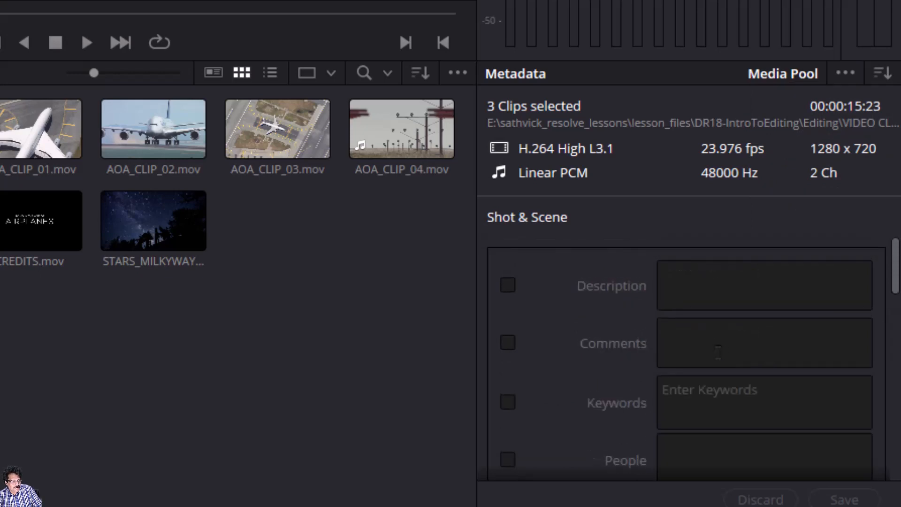
{"action": "scroll", "coordinate": [718, 352], "scroll_direction": "down", "scroll_amount": 3}
{"action": "scroll", "coordinate": [718, 352], "scroll_direction": "down", "scroll_amount": 4}
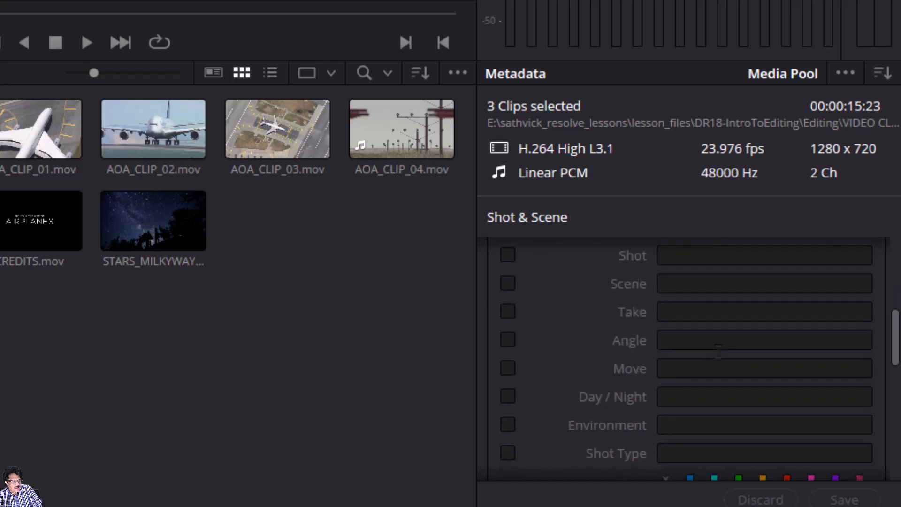
{"action": "scroll", "coordinate": [718, 346], "scroll_direction": "down", "scroll_amount": 4}
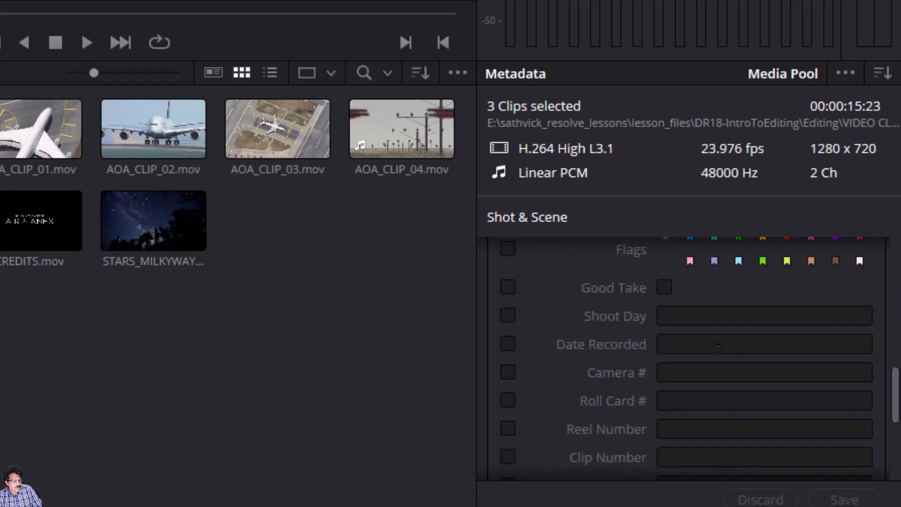
{"action": "scroll", "coordinate": [718, 347], "scroll_direction": "down", "scroll_amount": 4}
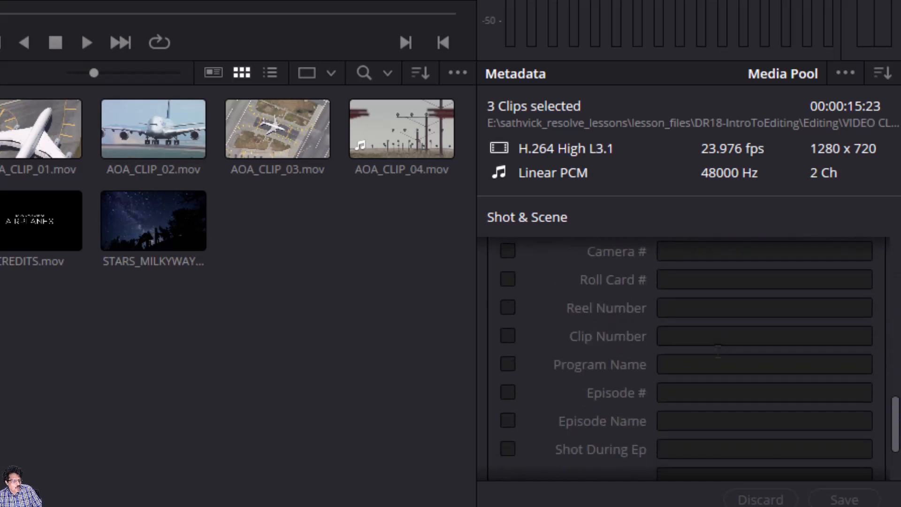
{"action": "scroll", "coordinate": [719, 350], "scroll_direction": "up", "scroll_amount": 10}
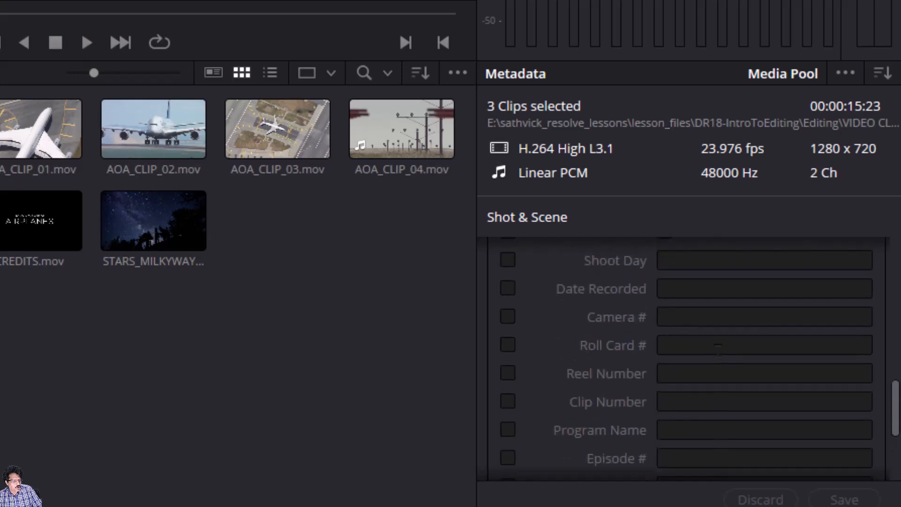
{"action": "scroll", "coordinate": [717, 349], "scroll_direction": "up", "scroll_amount": 4}
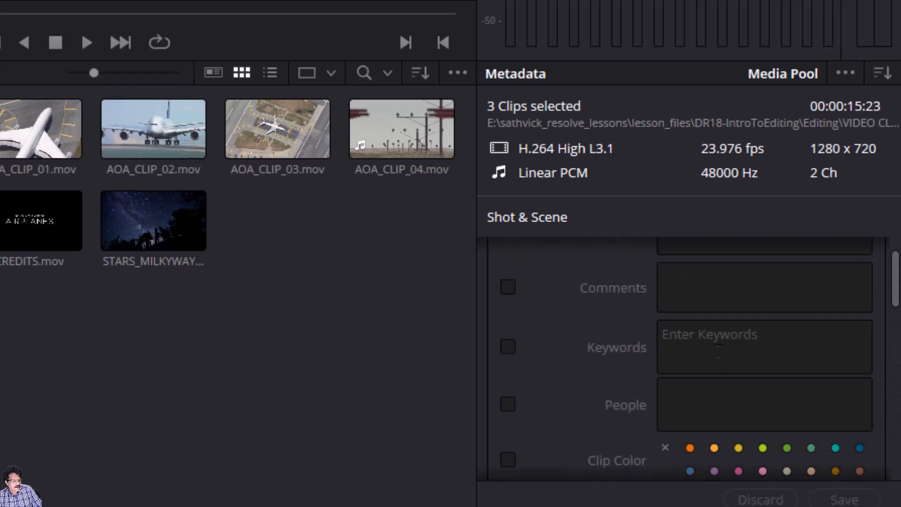
{"action": "scroll", "coordinate": [718, 350], "scroll_direction": "down", "scroll_amount": 1}
{"action": "scroll", "coordinate": [718, 350], "scroll_direction": "up", "scroll_amount": 1}
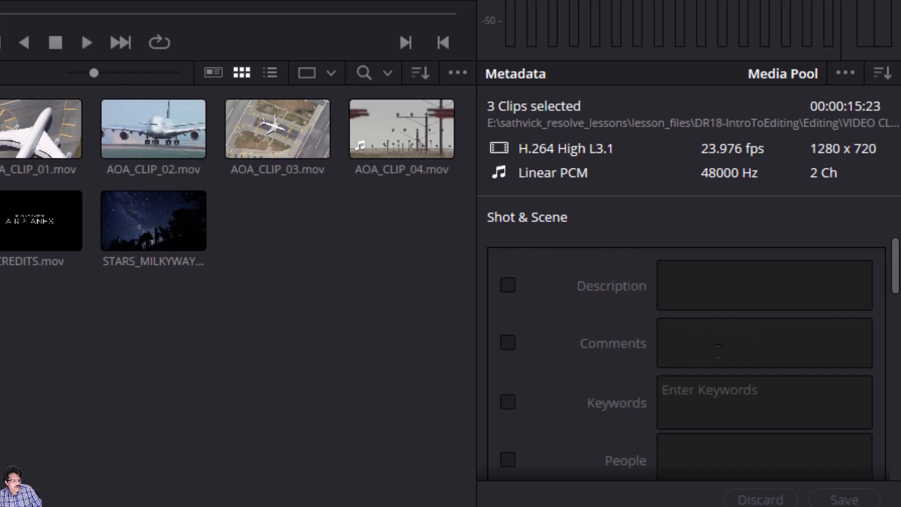
Step: Add the suggested keyword "Interview" to the three selected clips and apply the metadata changes
{"action": "left_click", "coordinate": [702, 393]}
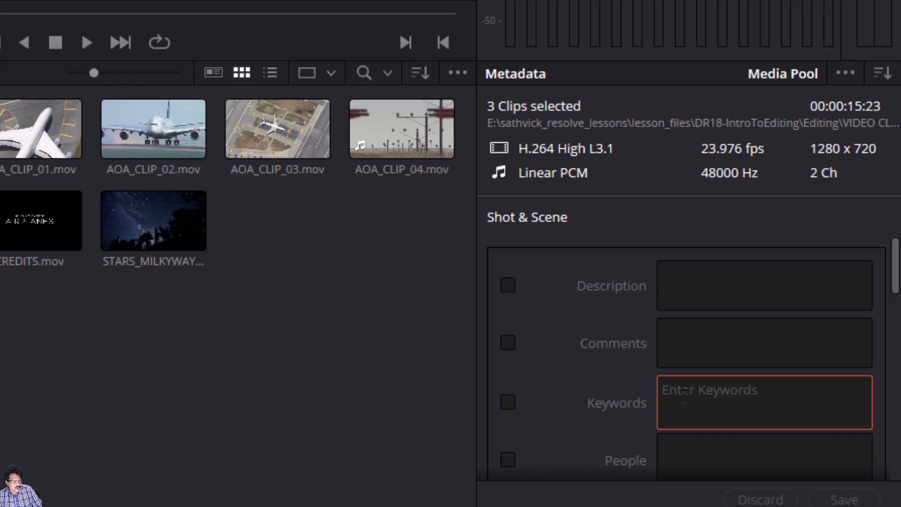
{"action": "type", "text": "i"}
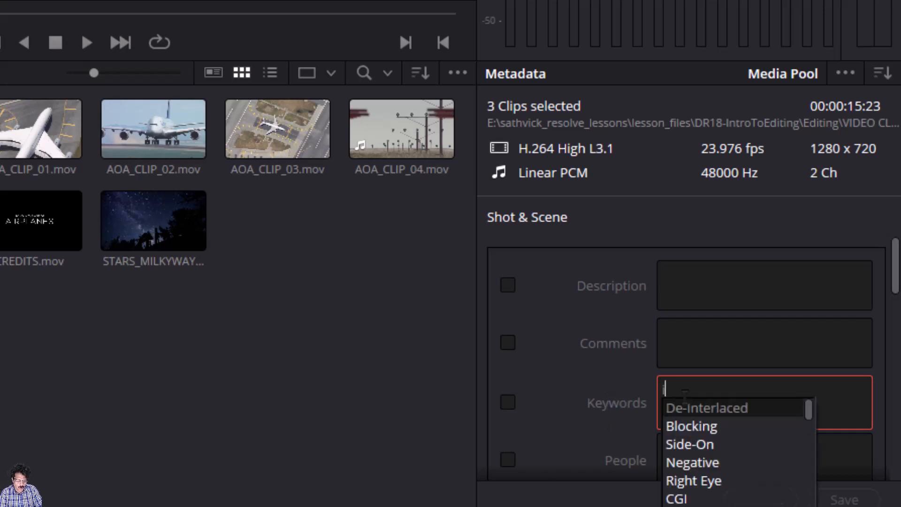
{"action": "type", "text": "ntervi"}
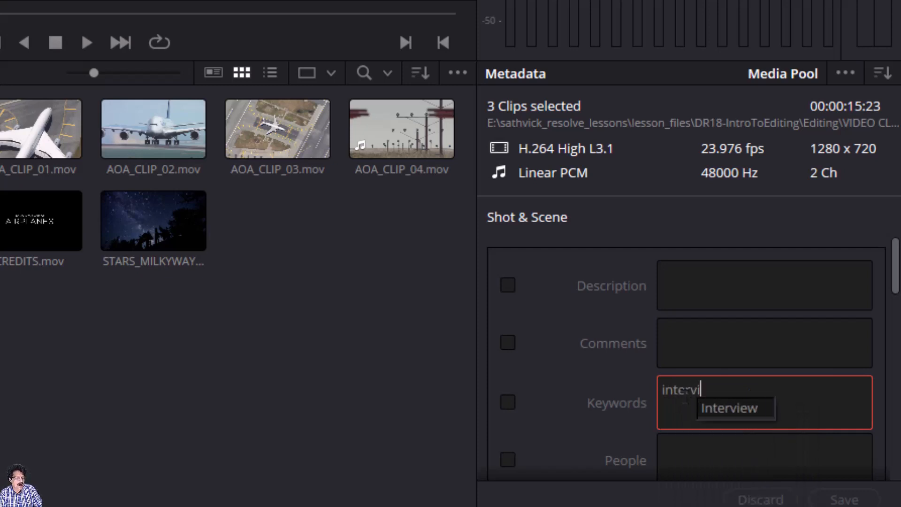
{"action": "left_click", "coordinate": [734, 415]}
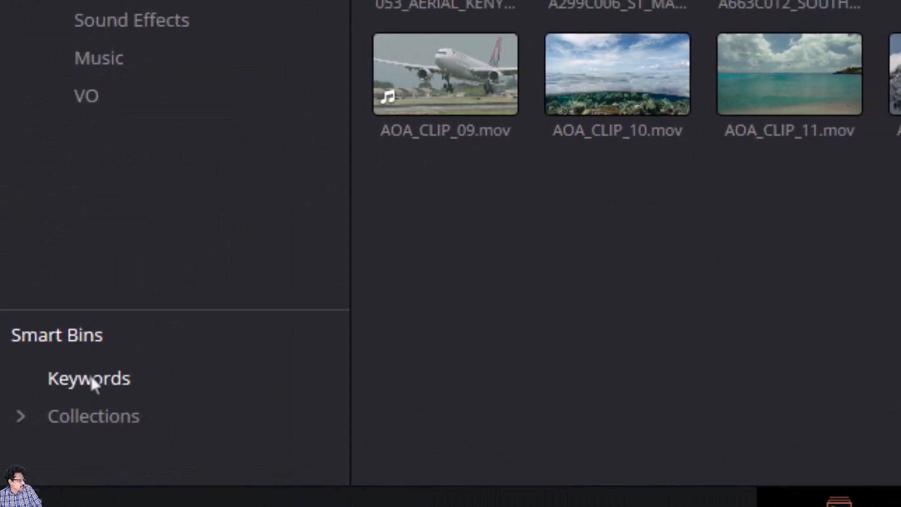
{"action": "left_click", "coordinate": [50, 362]}
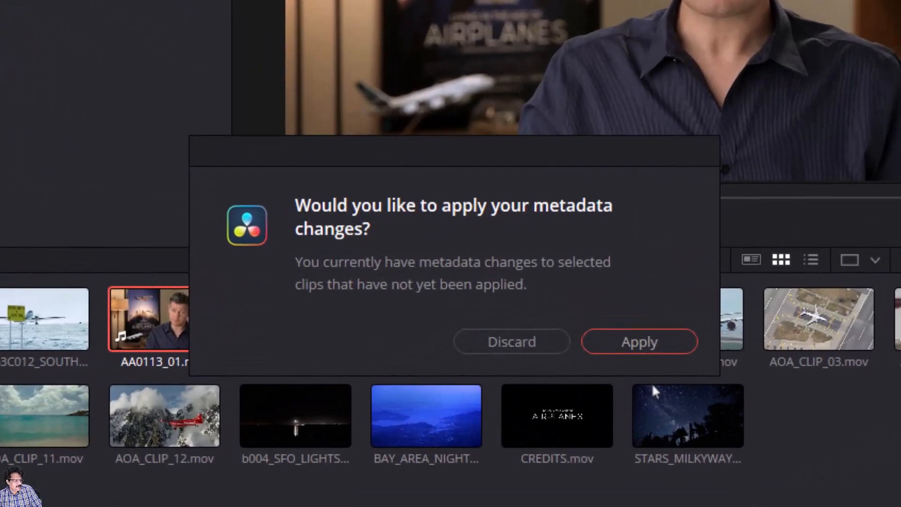
{"action": "left_click", "coordinate": [631, 346]}
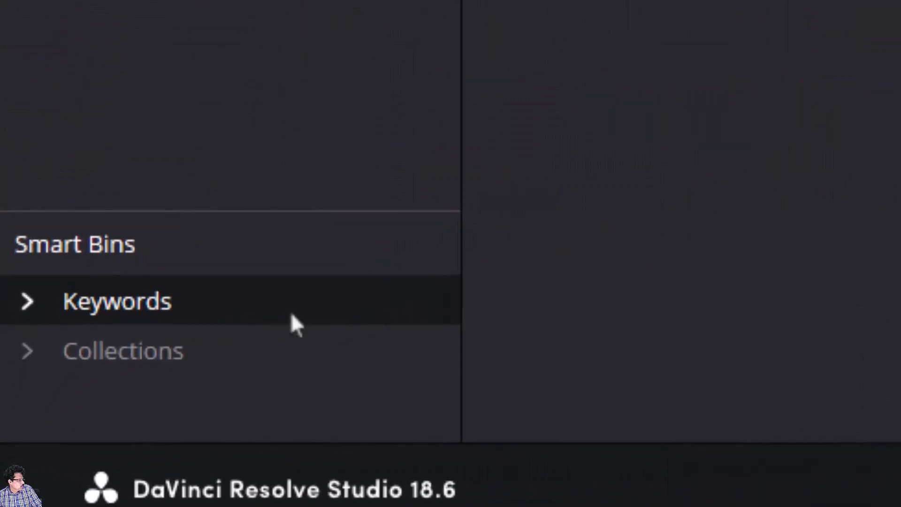
Step: Expand the Keywords smart bins and open the Interview smart bin to view its clips
{"action": "left_click", "coordinate": [22, 302]}
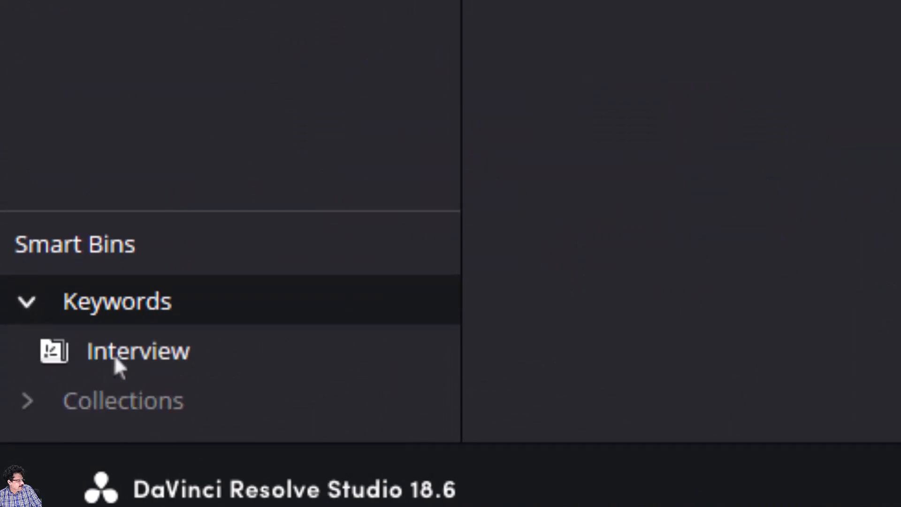
{"action": "left_click", "coordinate": [115, 353]}
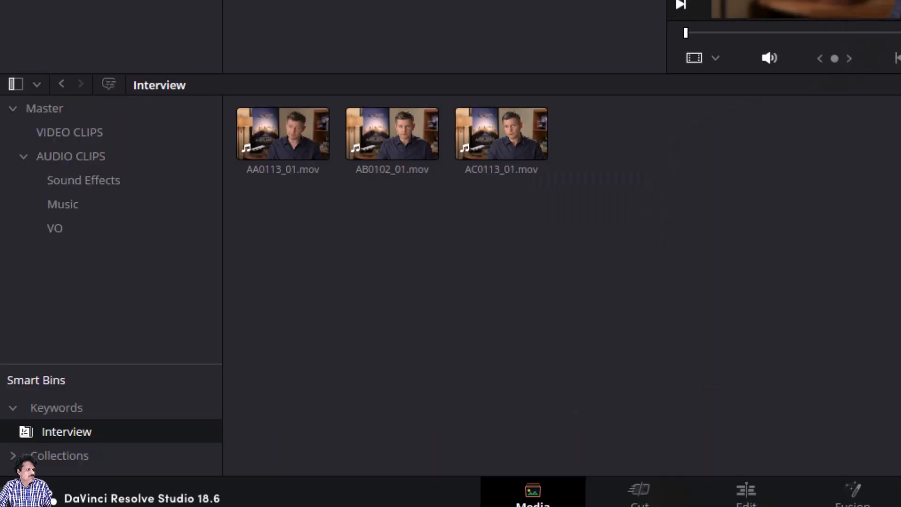
Step: Open the VIDEO CLIPS bin, select 053_AERIAL_KENYA_YELLOW PLANE.mov and display its file properties in the Inspector
{"action": "left_click", "coordinate": [75, 133]}
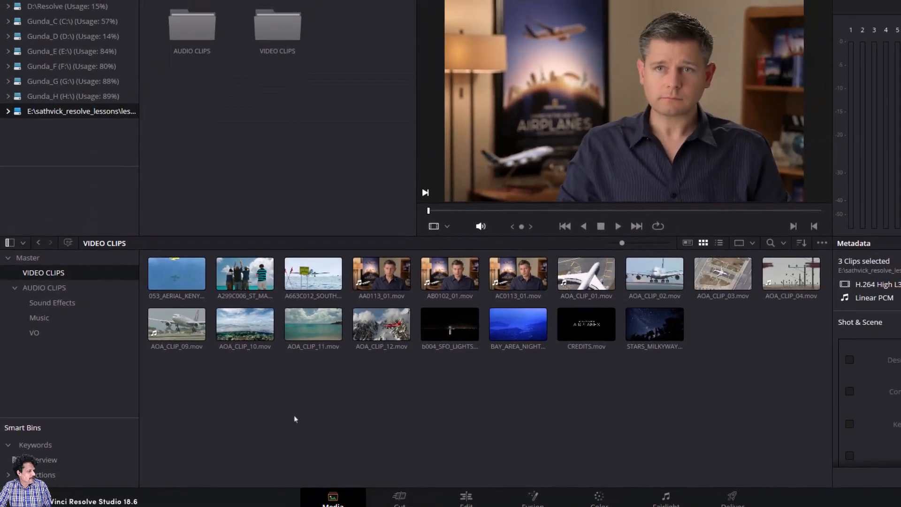
{"action": "left_click", "coordinate": [289, 146]}
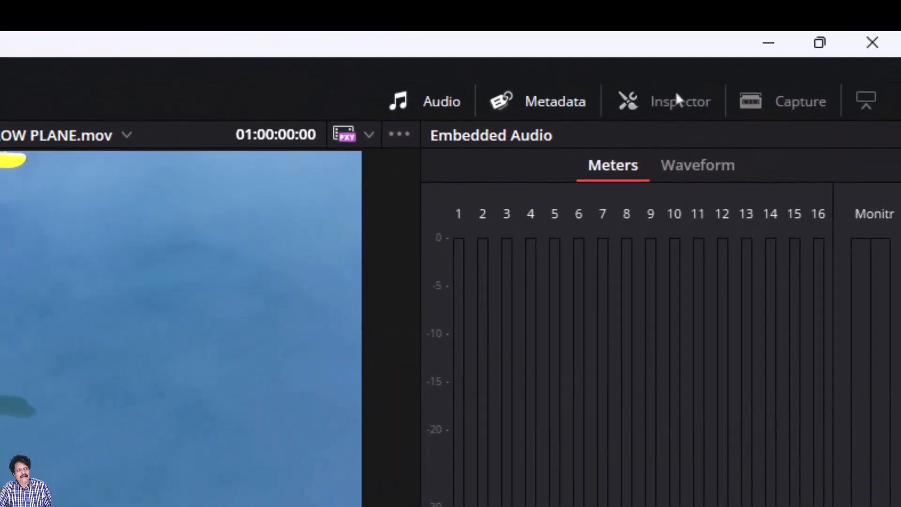
{"action": "left_click", "coordinate": [678, 102]}
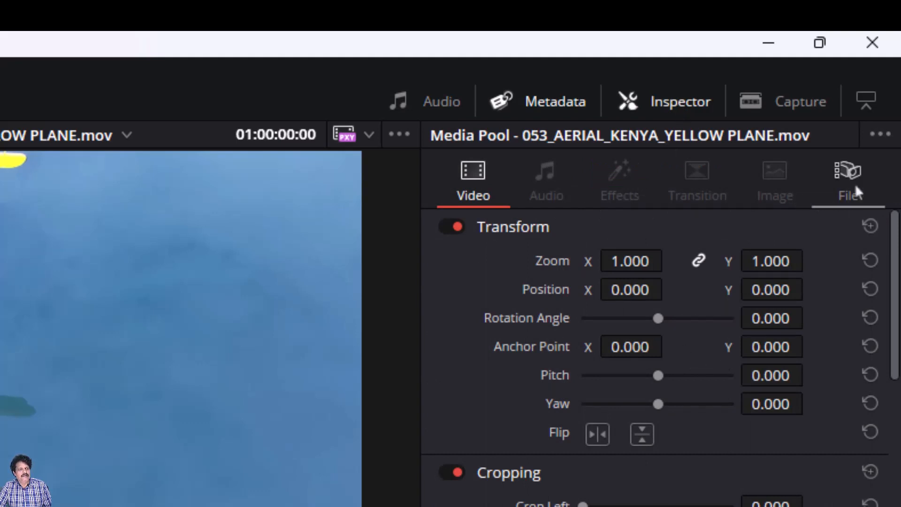
{"action": "left_click", "coordinate": [881, 135]}
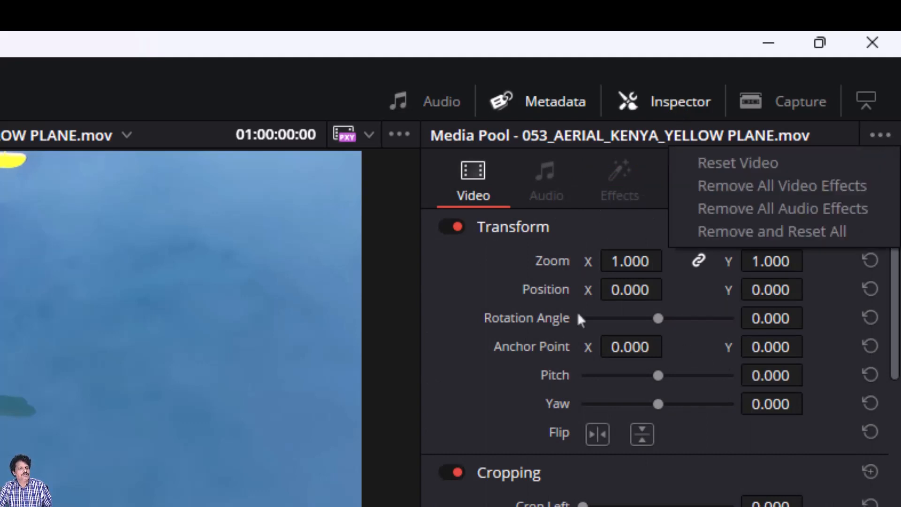
{"action": "left_click", "coordinate": [541, 359]}
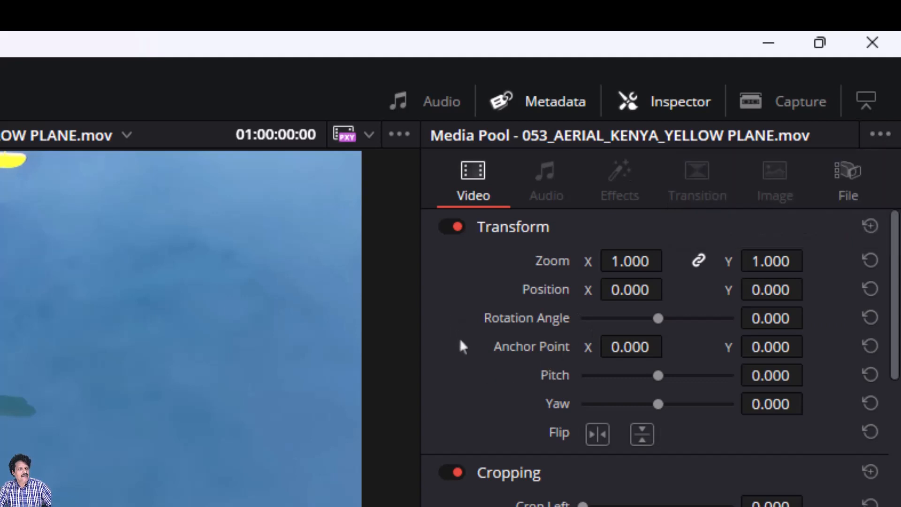
{"action": "left_click", "coordinate": [849, 178]}
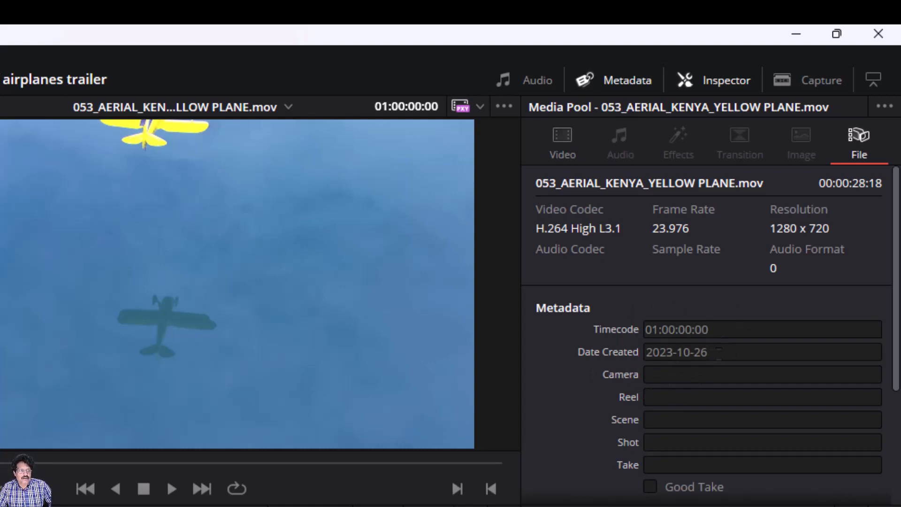
Step: Examine the clip's file metadata fields in the Inspector, from Camera, Reel, Scene, Shot and Take through to Clip Color and Comments
{"action": "left_click", "coordinate": [719, 374]}
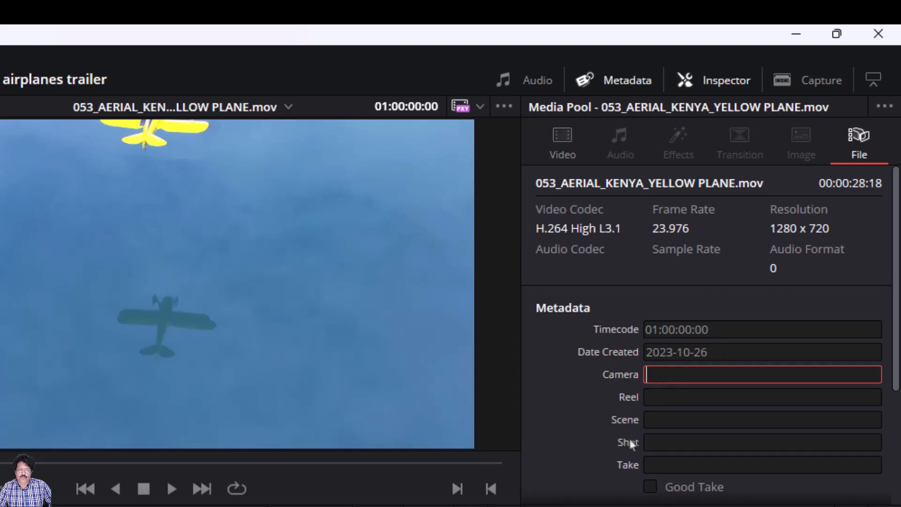
{"action": "key", "text": "Tab"}
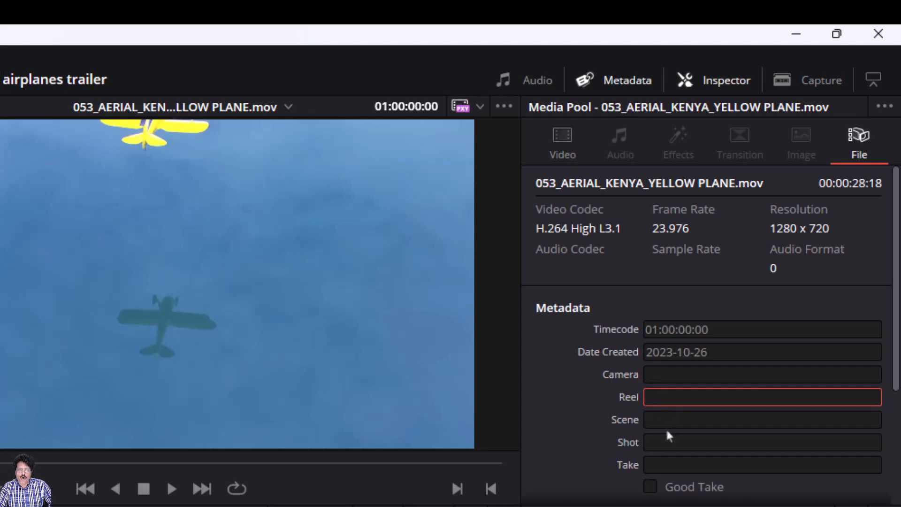
{"action": "left_click", "coordinate": [663, 416]}
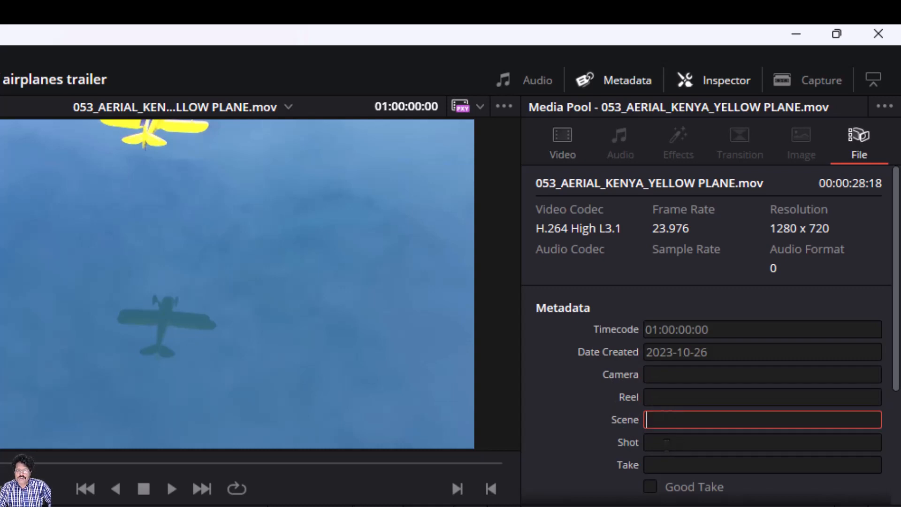
{"action": "left_click", "coordinate": [670, 443]}
{"action": "left_click", "coordinate": [694, 465]}
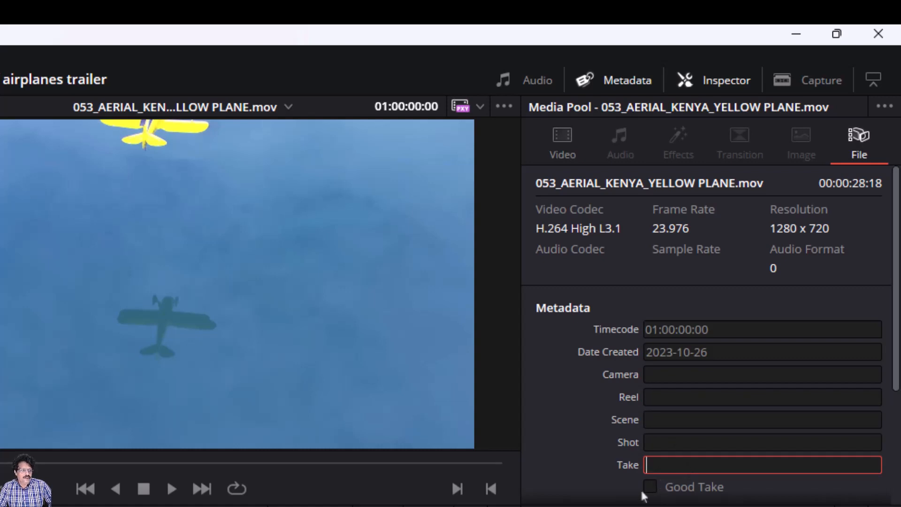
{"action": "scroll", "coordinate": [611, 467], "scroll_direction": "down", "scroll_amount": 4}
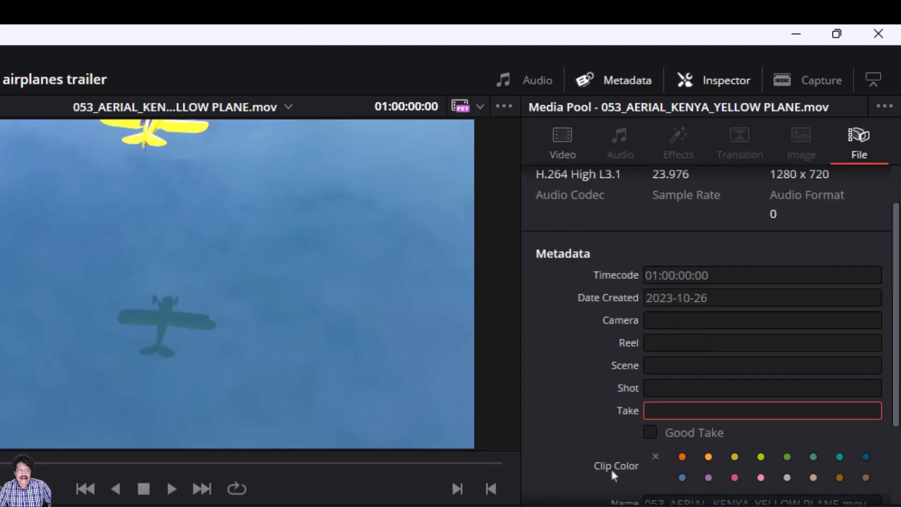
{"action": "scroll", "coordinate": [652, 460], "scroll_direction": "up", "scroll_amount": 2}
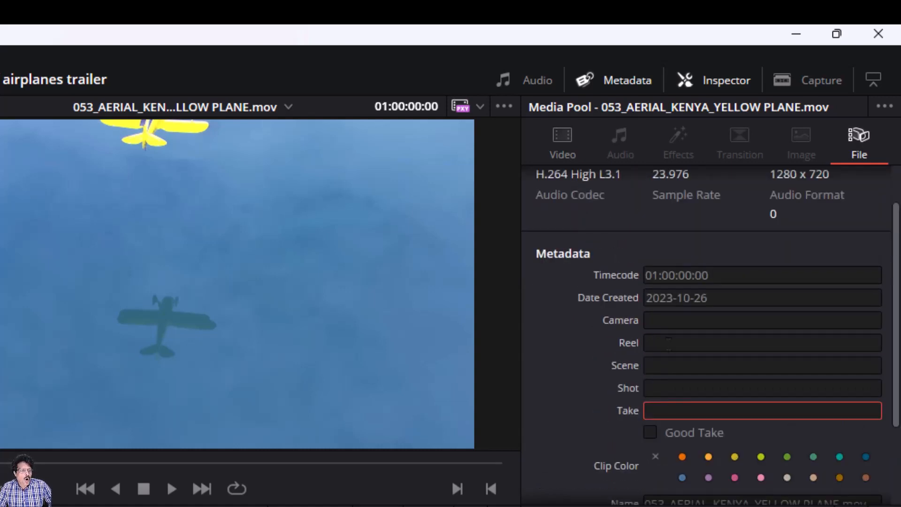
{"action": "scroll", "coordinate": [669, 334], "scroll_direction": "down", "scroll_amount": 1}
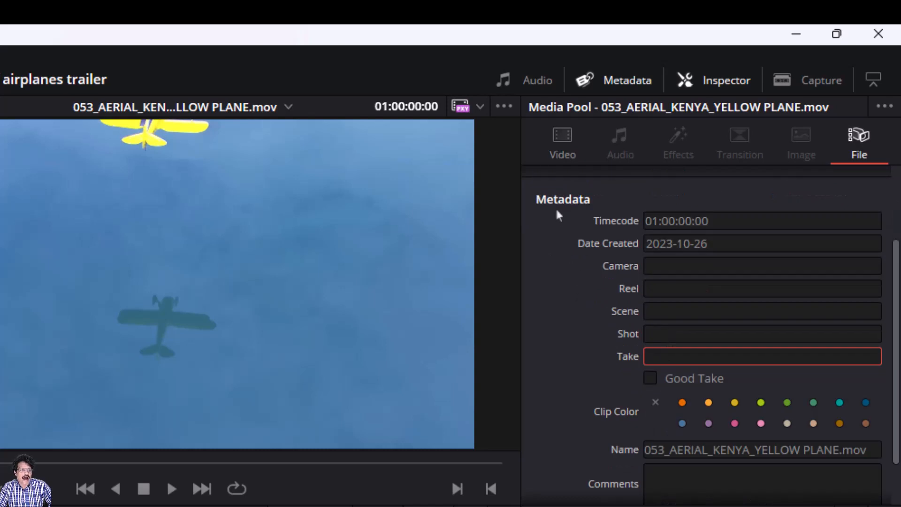
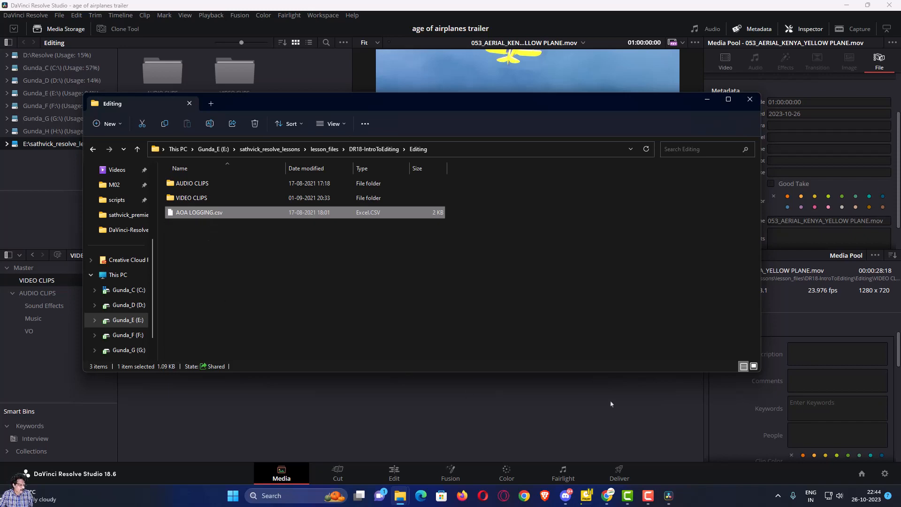
Step: Switch to Excel and open the recent file AOA LOGGING.csv
{"action": "left_click", "coordinate": [290, 498]}
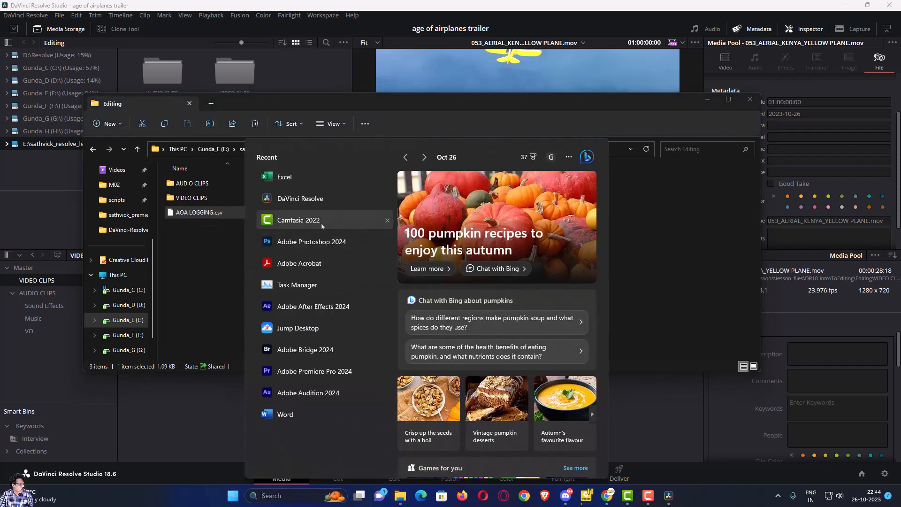
{"action": "left_click", "coordinate": [308, 184]}
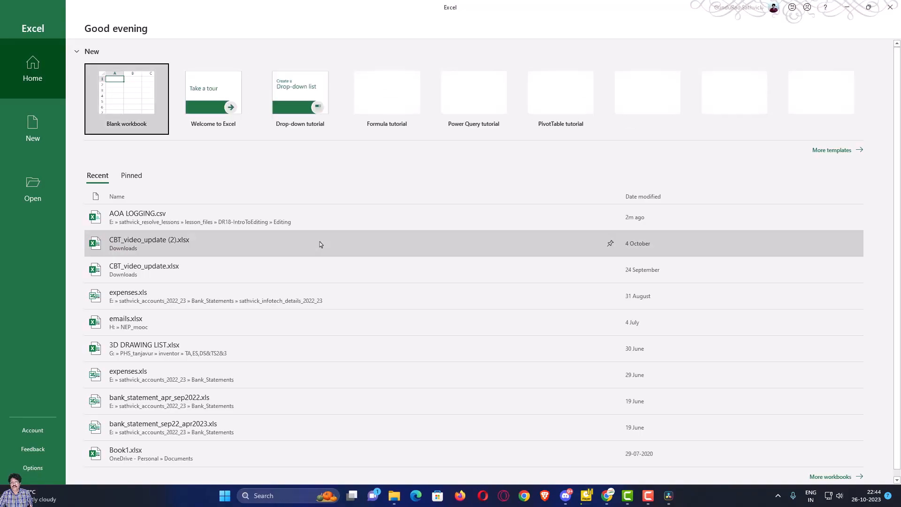
{"action": "left_click", "coordinate": [150, 219]}
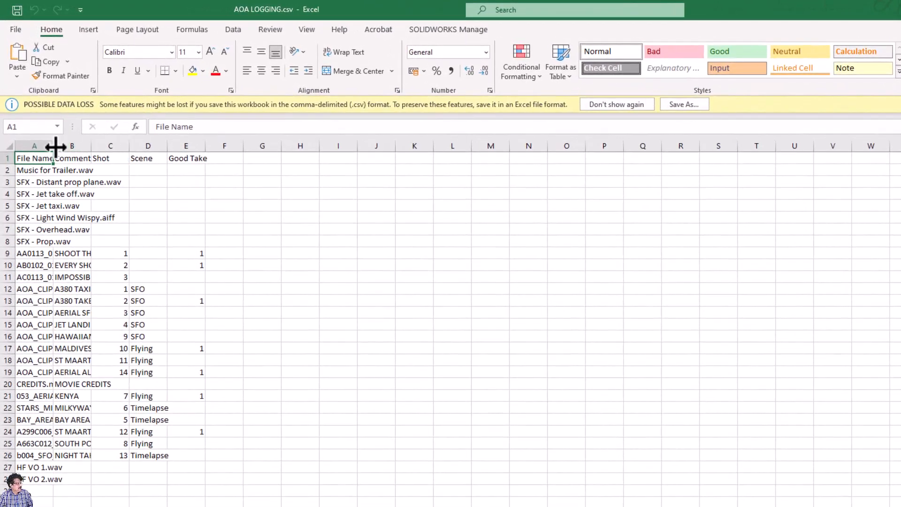
Step: Widen the File Name, Comments, Shot, Scene and Good Take columns so their entries are easier to read
{"action": "left_click_drag", "start_coordinate": [53, 146], "coordinate": [279, 149]}
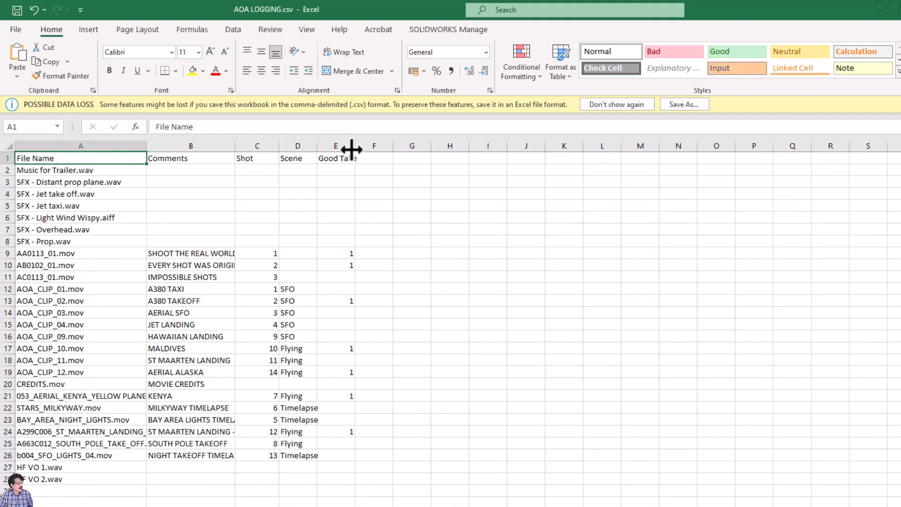
{"action": "left_click_drag", "start_coordinate": [355, 147], "coordinate": [394, 149]}
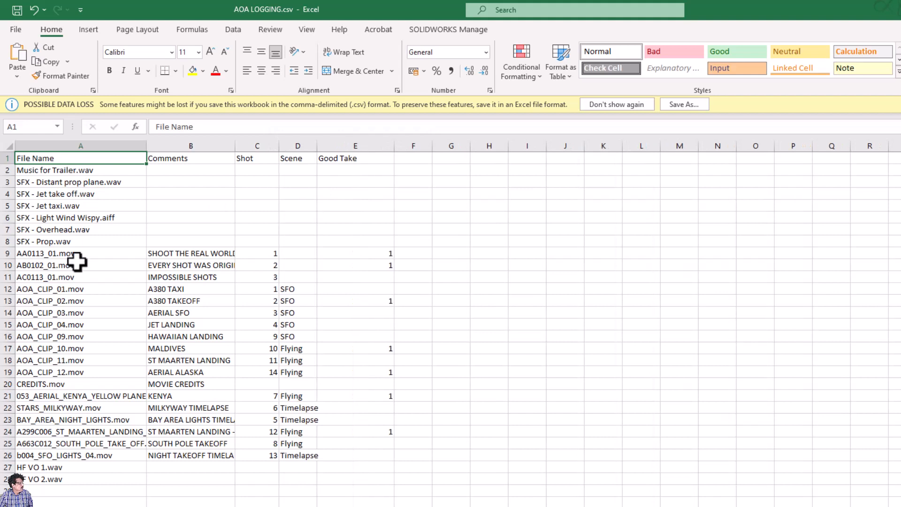
{"action": "left_click_drag", "start_coordinate": [145, 144], "coordinate": [163, 143]}
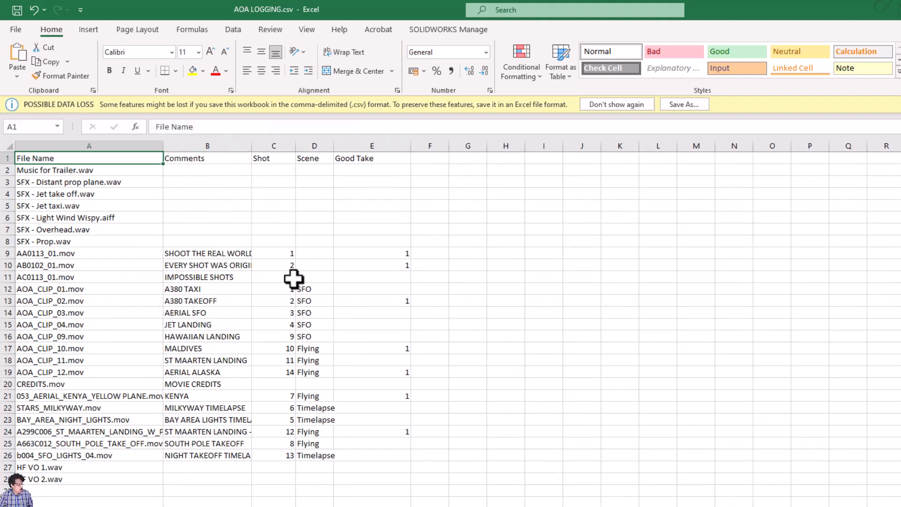
{"action": "left_click_drag", "start_coordinate": [296, 146], "coordinate": [348, 148]}
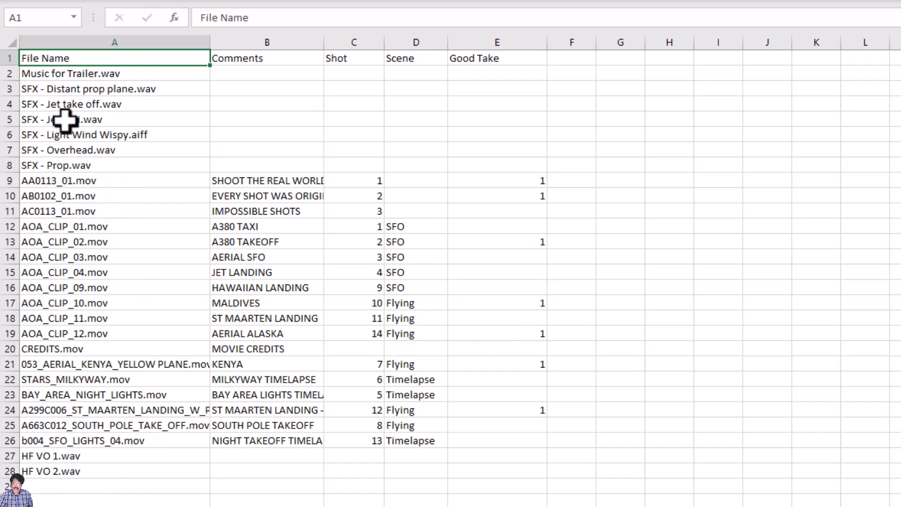
Step: Examine the clip file names listed in the logging sheet and its Comments, Shot, Scene and Good Take headings
{"action": "left_click", "coordinate": [69, 182]}
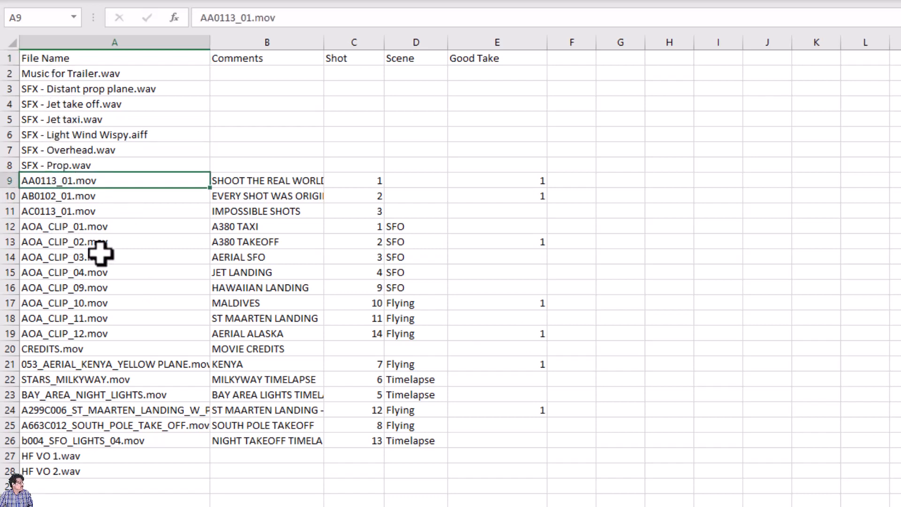
{"action": "left_click", "coordinate": [68, 197]}
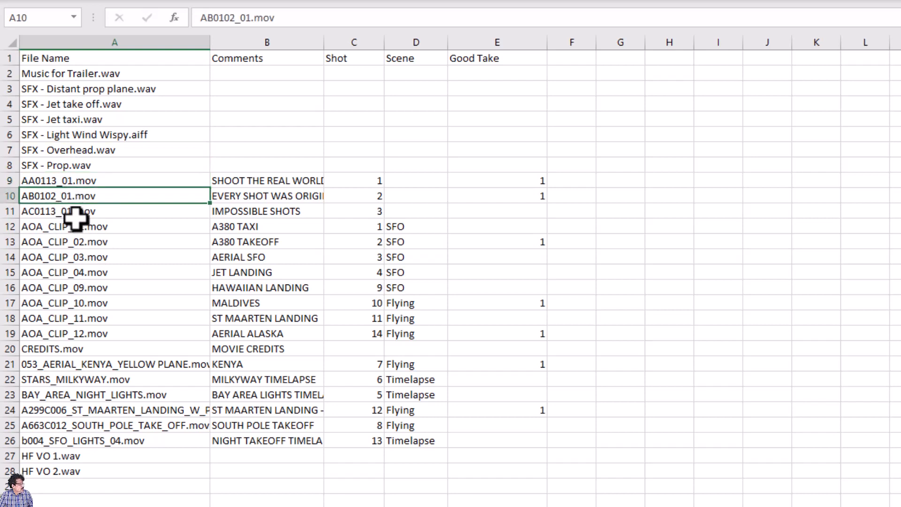
{"action": "left_click", "coordinate": [74, 213]}
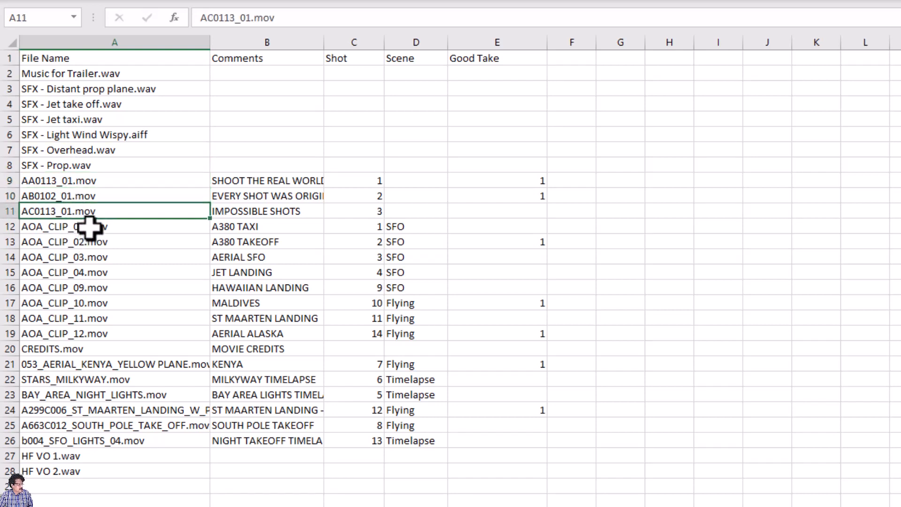
{"action": "left_click", "coordinate": [90, 228]}
{"action": "left_click", "coordinate": [91, 245]}
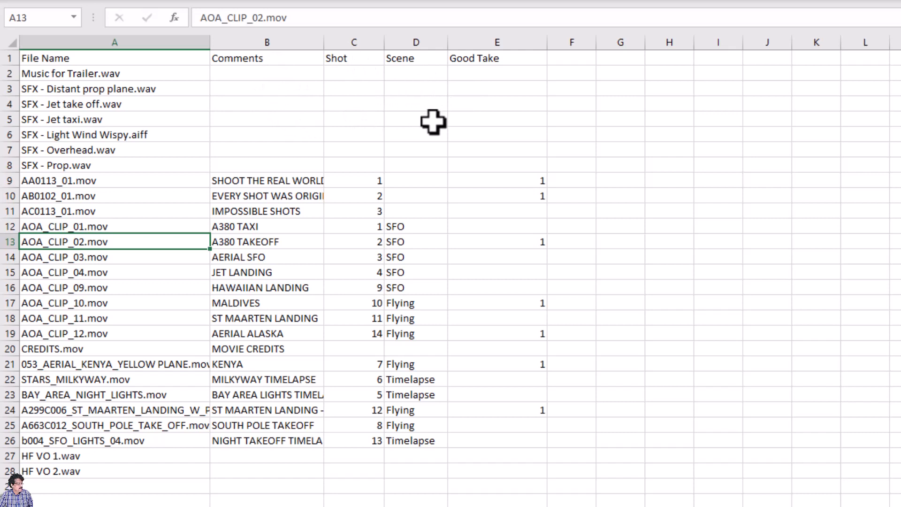
{"action": "left_click", "coordinate": [233, 58]}
{"action": "left_click", "coordinate": [354, 57]}
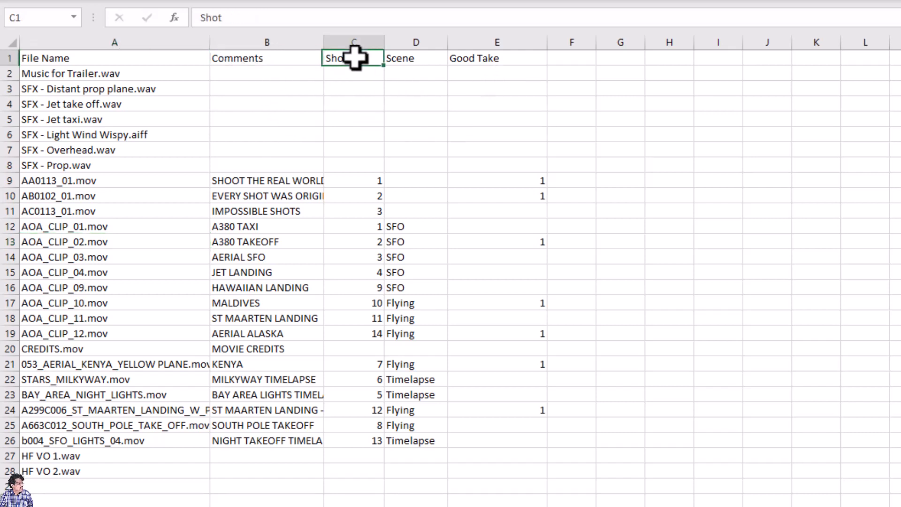
{"action": "left_click", "coordinate": [412, 58]}
{"action": "left_click", "coordinate": [465, 61]}
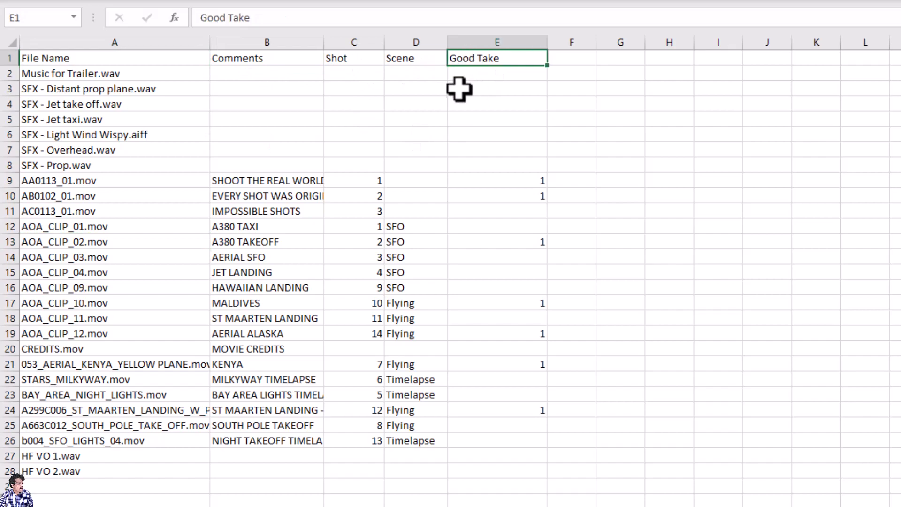
{"action": "left_click", "coordinate": [259, 57]}
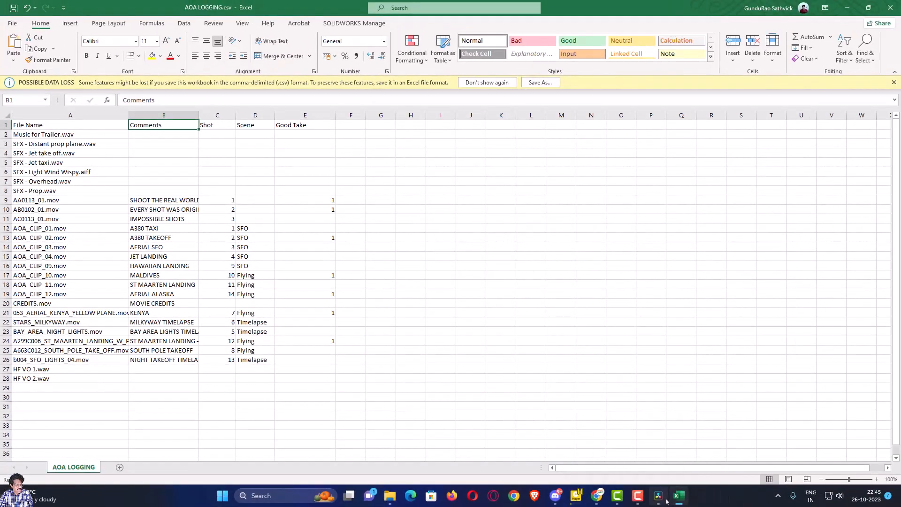
Step: Switch back to DaVinci Resolve and compare the sheet's headings with the selected clip's file metadata fields
{"action": "left_click", "coordinate": [660, 497]}
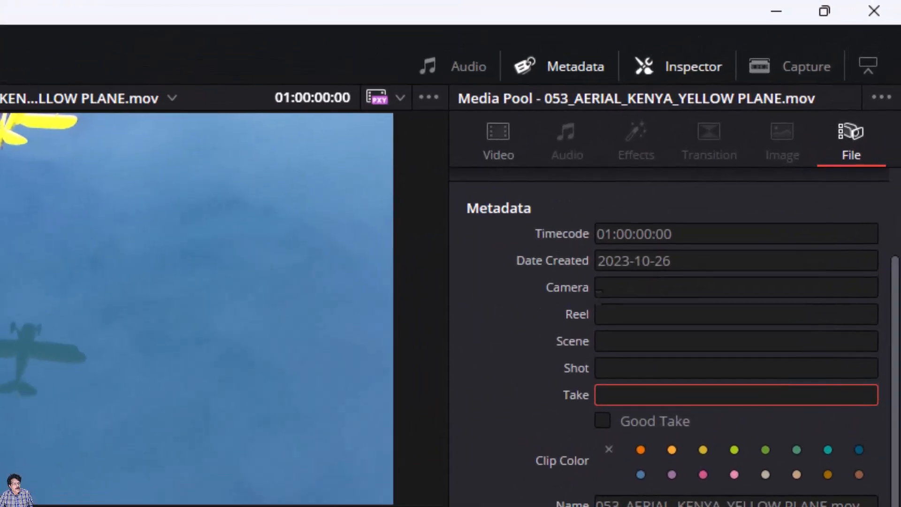
{"action": "scroll", "coordinate": [567, 441], "scroll_direction": "down", "scroll_amount": 2}
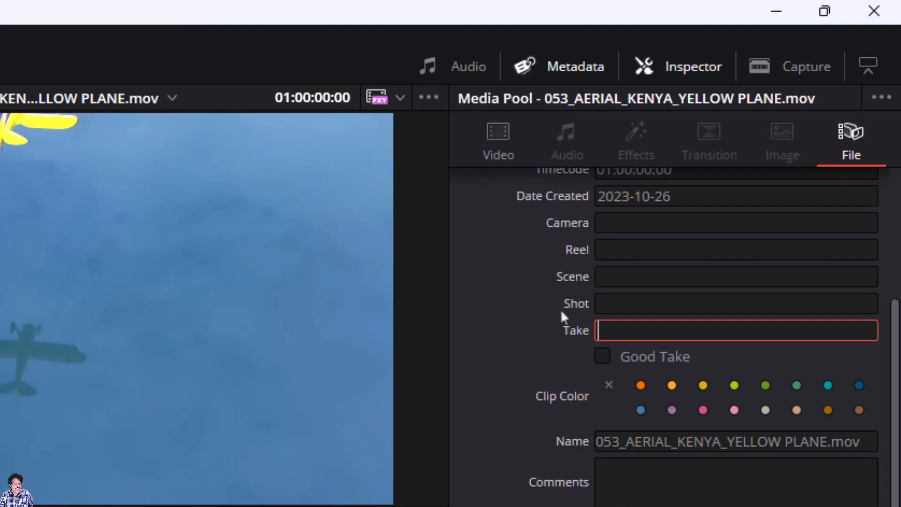
{"action": "left_click", "coordinate": [506, 293]}
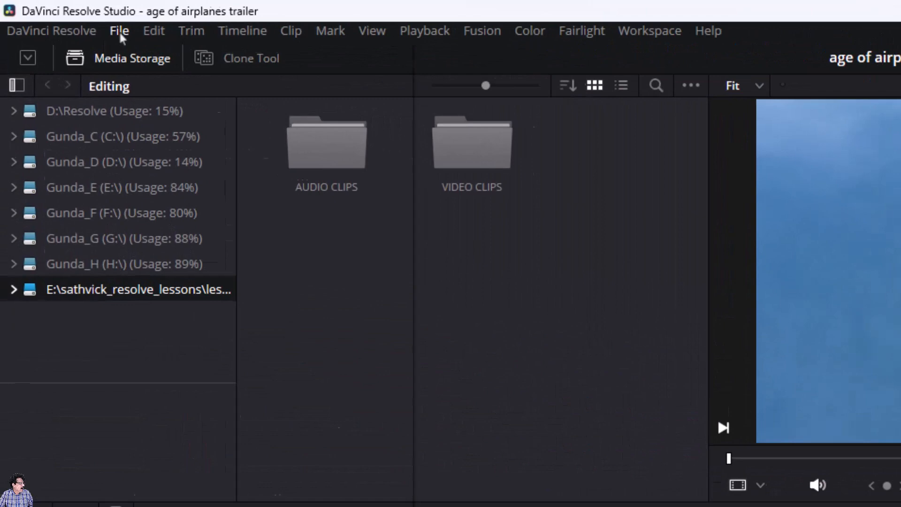
Step: Start a metadata import to the Media Pool using AOA LOGGING.csv from the lesson_files > DR18-IntroToEditing > Editing folder on the E: drive
{"action": "left_click", "coordinate": [119, 30]}
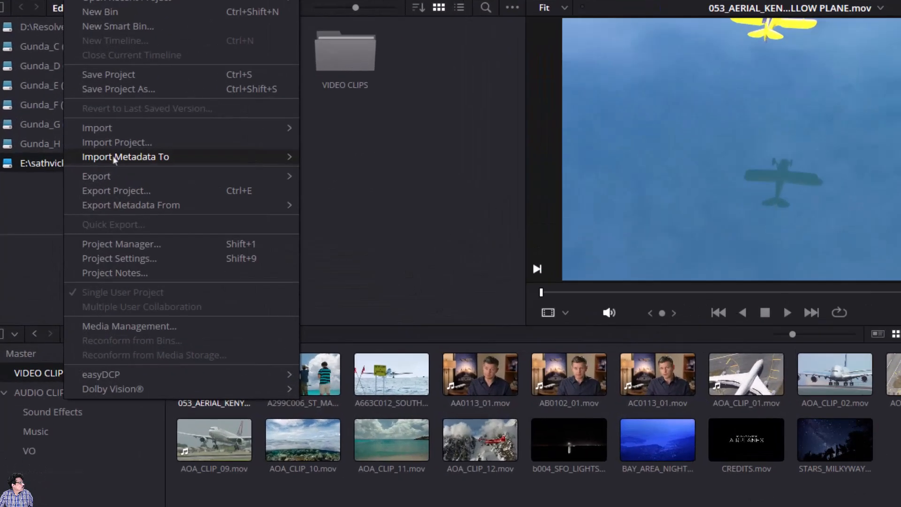
{"action": "mouse_move", "coordinate": [72, 141]}
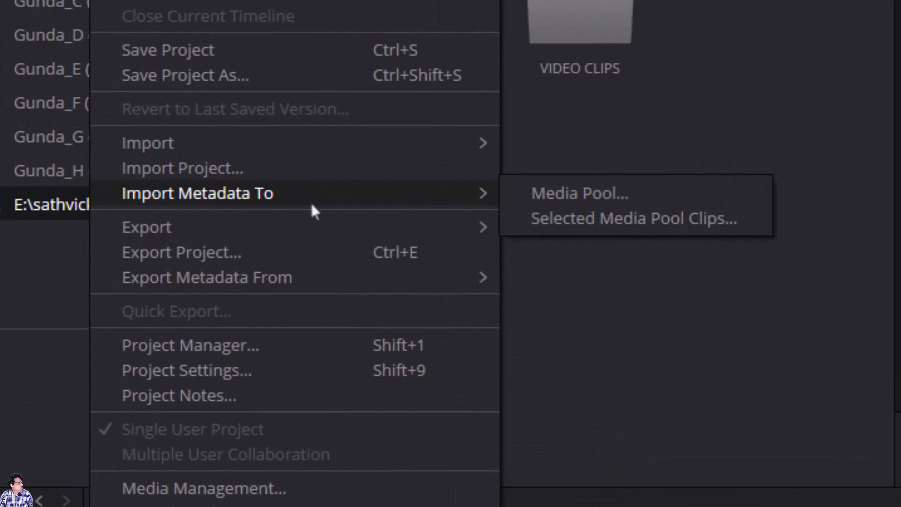
{"action": "left_click", "coordinate": [573, 193]}
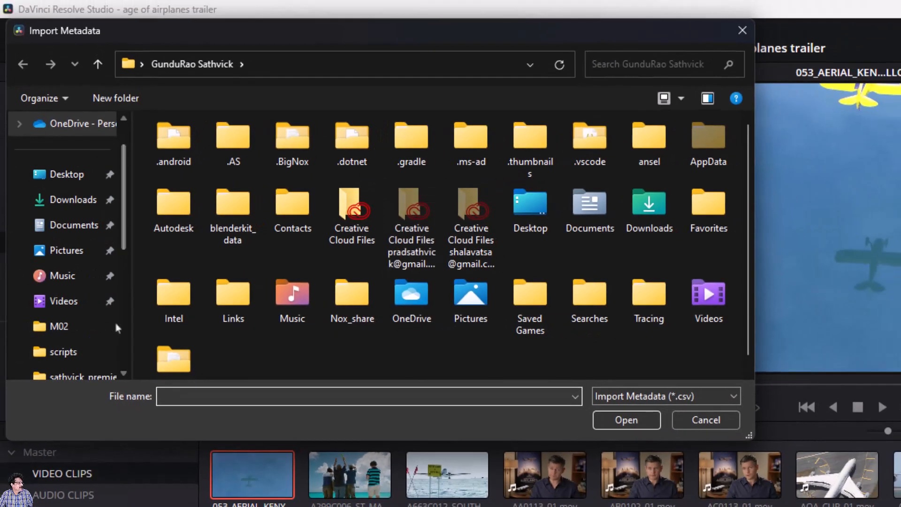
{"action": "scroll", "coordinate": [94, 324], "scroll_direction": "down", "scroll_amount": 5}
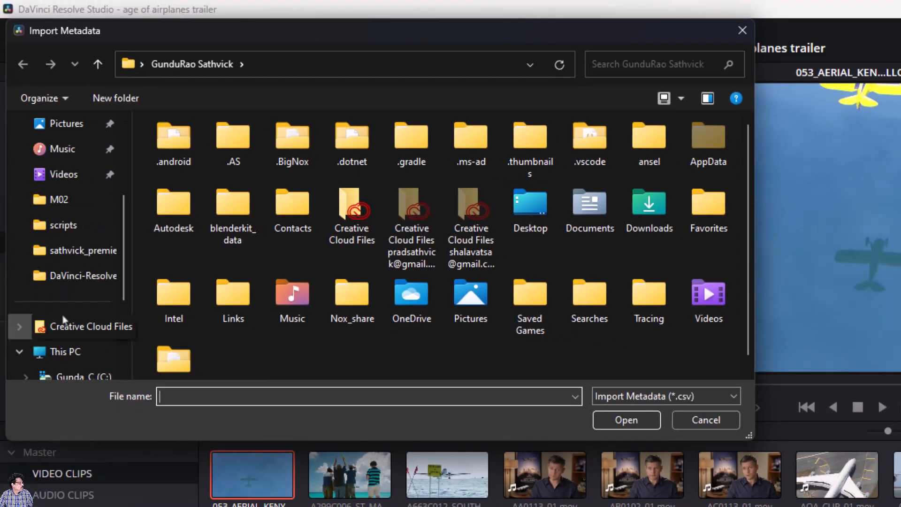
{"action": "left_click", "coordinate": [66, 353]}
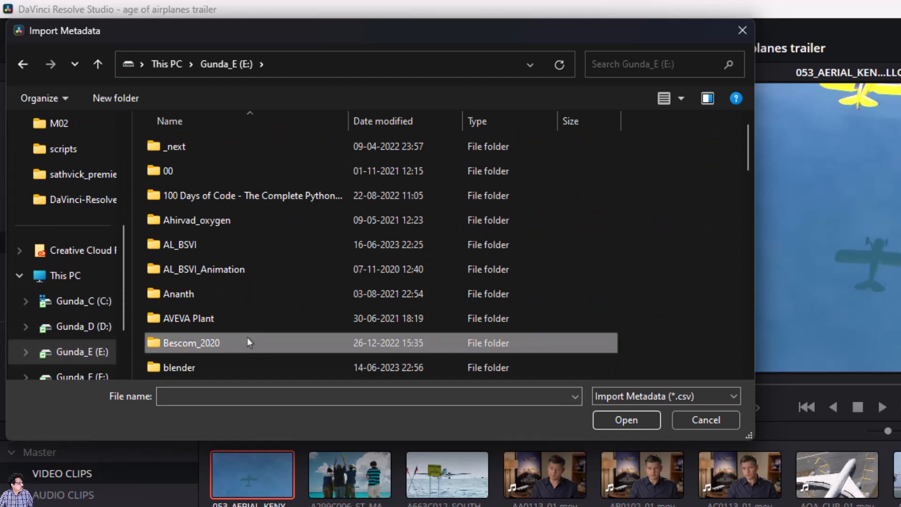
{"action": "scroll", "coordinate": [248, 342], "scroll_direction": "down", "scroll_amount": 11}
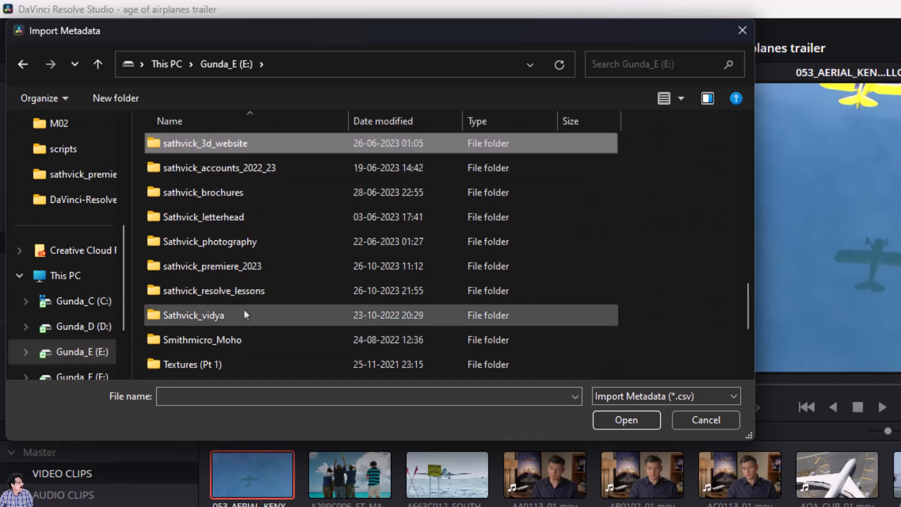
{"action": "double_click", "coordinate": [234, 291]}
{"action": "double_click", "coordinate": [206, 182]}
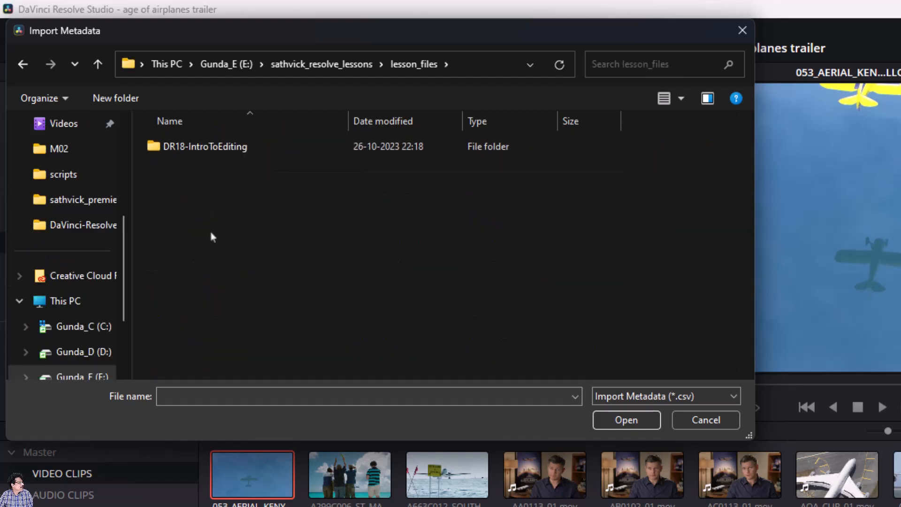
{"action": "double_click", "coordinate": [221, 150]}
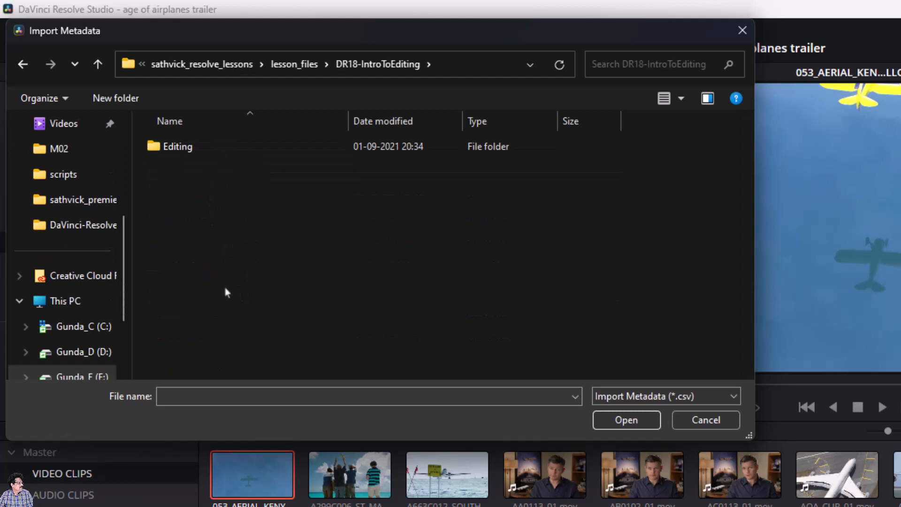
{"action": "double_click", "coordinate": [197, 151]}
{"action": "left_click", "coordinate": [207, 195]}
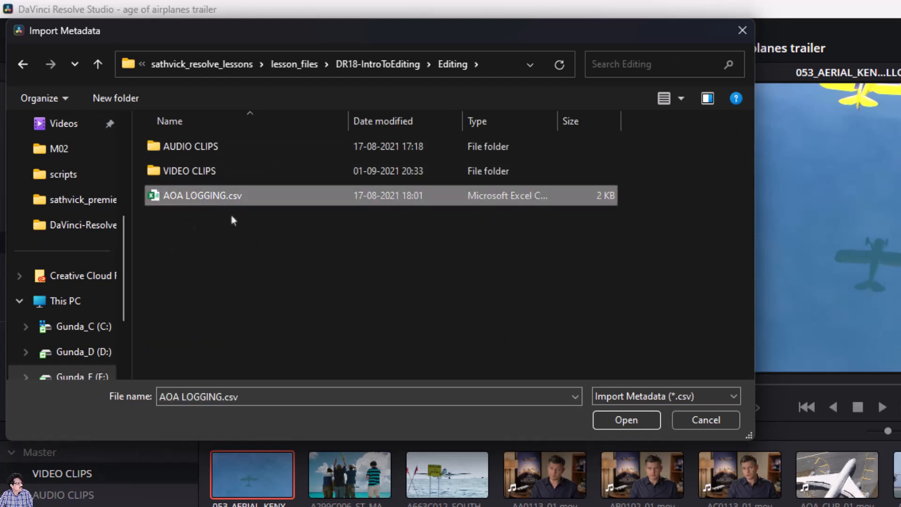
{"action": "left_click", "coordinate": [627, 420]}
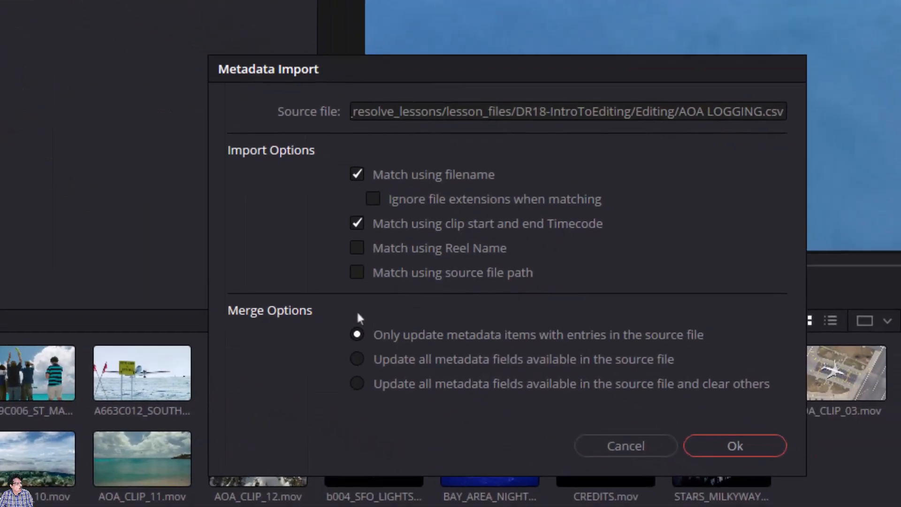
Step: Turn off matching by clip start and end timecode, then run the metadata import matched by filename only
{"action": "left_click_drag", "start_coordinate": [542, 62], "coordinate": [441, 43]}
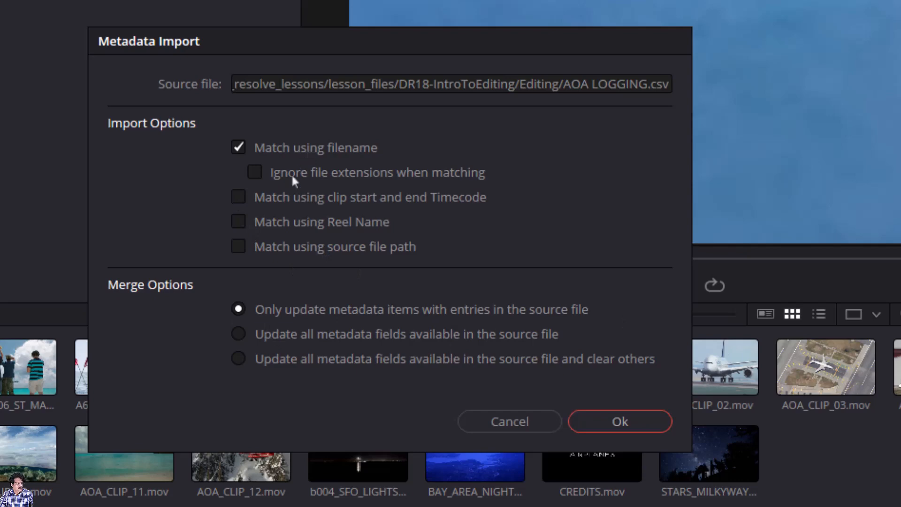
{"action": "left_click", "coordinate": [628, 426]}
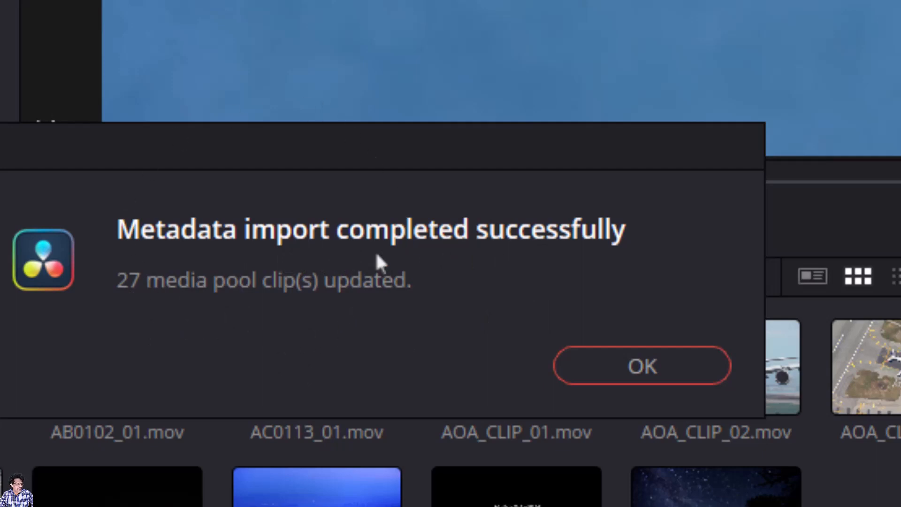
{"action": "left_click", "coordinate": [639, 365]}
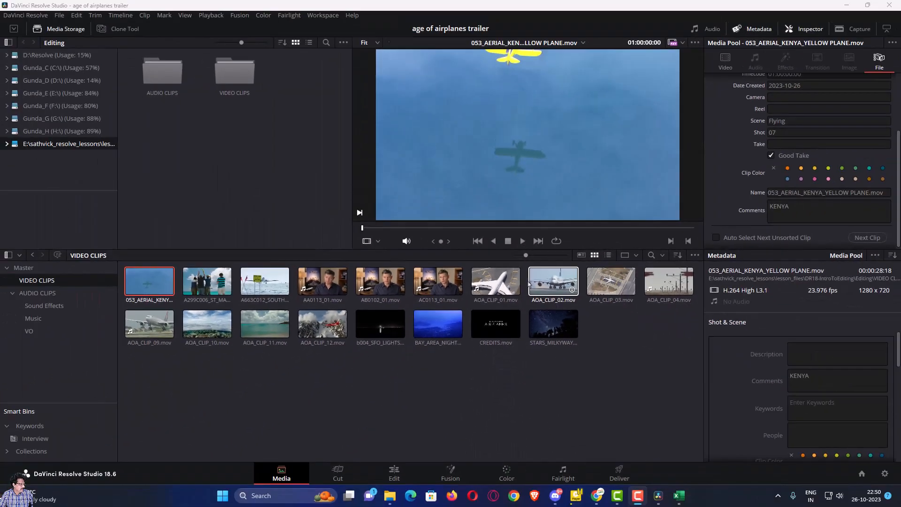
Step: Compare the Excel sheet's Comments, Shot, Scene and Good Take entries for 053_AERIAL_KENYA_YELLOW PLANE.mov with the clip's file metadata in DaVinci Resolve
{"action": "left_click", "coordinate": [250, 392]}
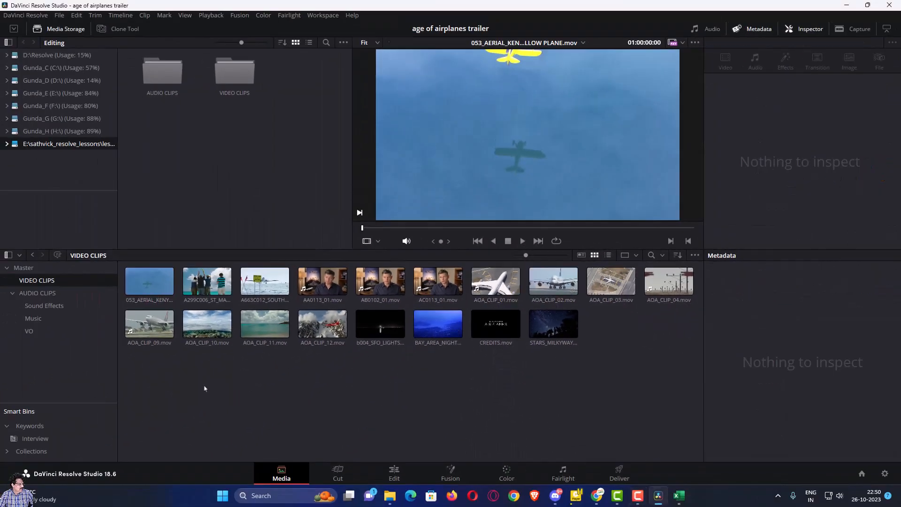
{"action": "left_click", "coordinate": [151, 287]}
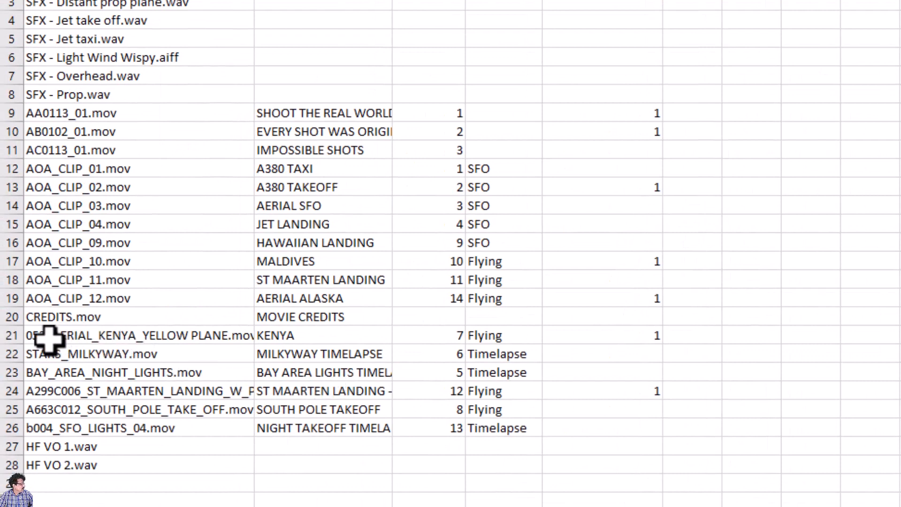
{"action": "left_click", "coordinate": [6, 335]}
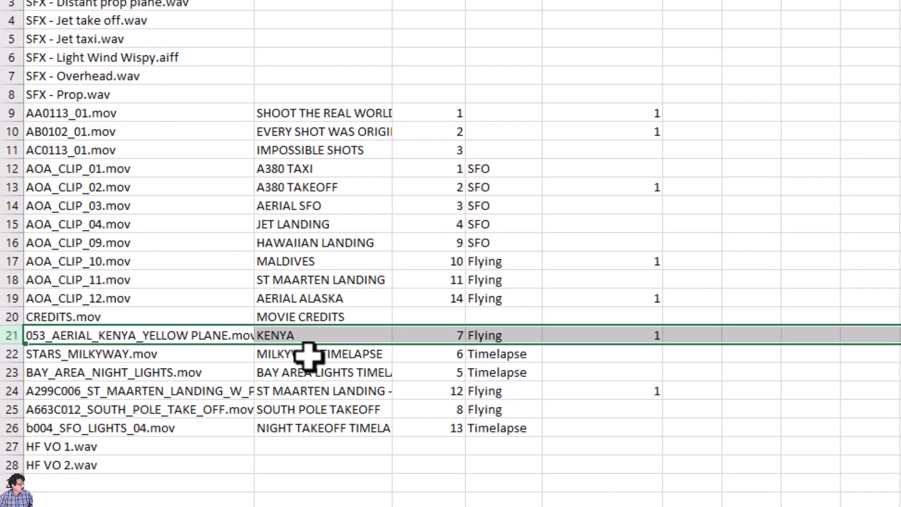
{"action": "left_click", "coordinate": [316, 335]}
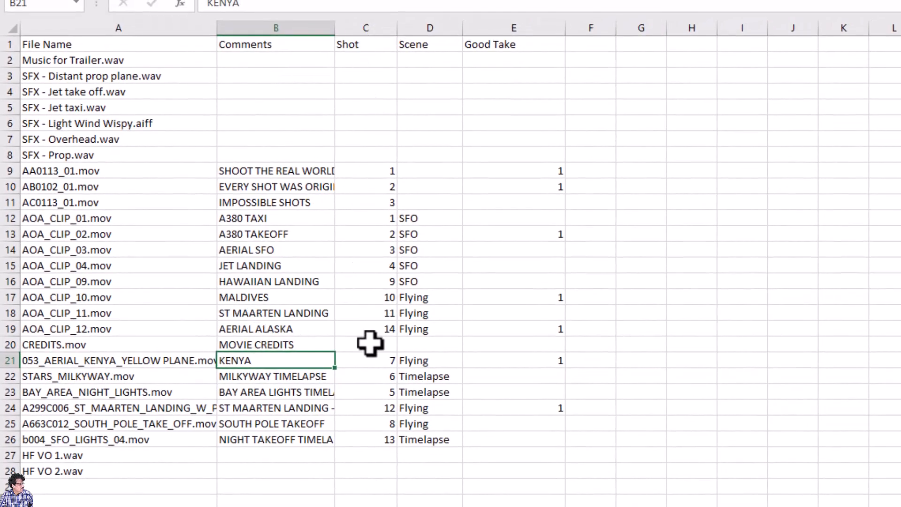
{"action": "left_click", "coordinate": [368, 361]}
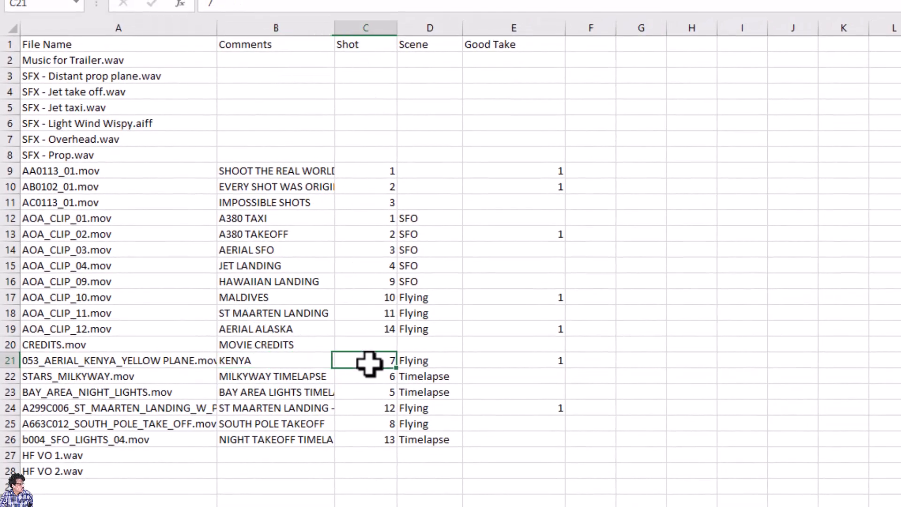
{"action": "left_click", "coordinate": [420, 360]}
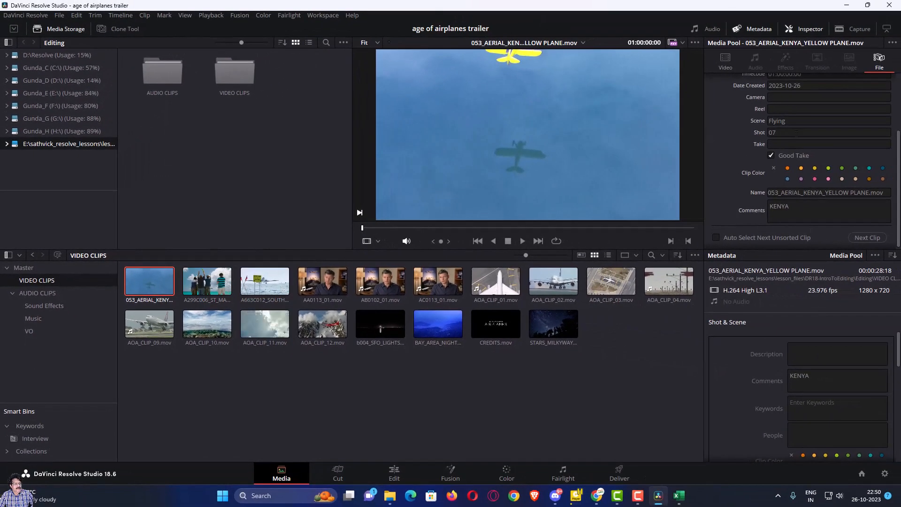
{"action": "scroll", "coordinate": [797, 132], "scroll_direction": "up", "scroll_amount": 2}
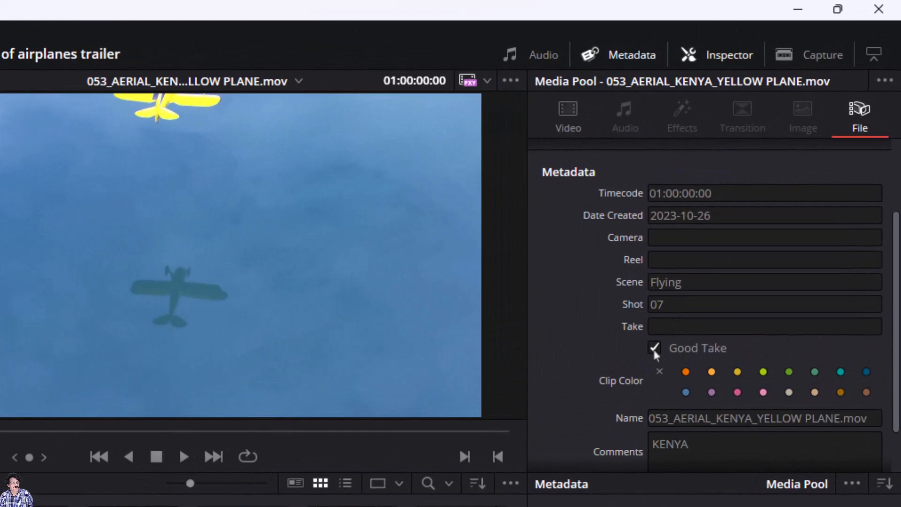
{"action": "scroll", "coordinate": [654, 359], "scroll_direction": "down", "scroll_amount": 2}
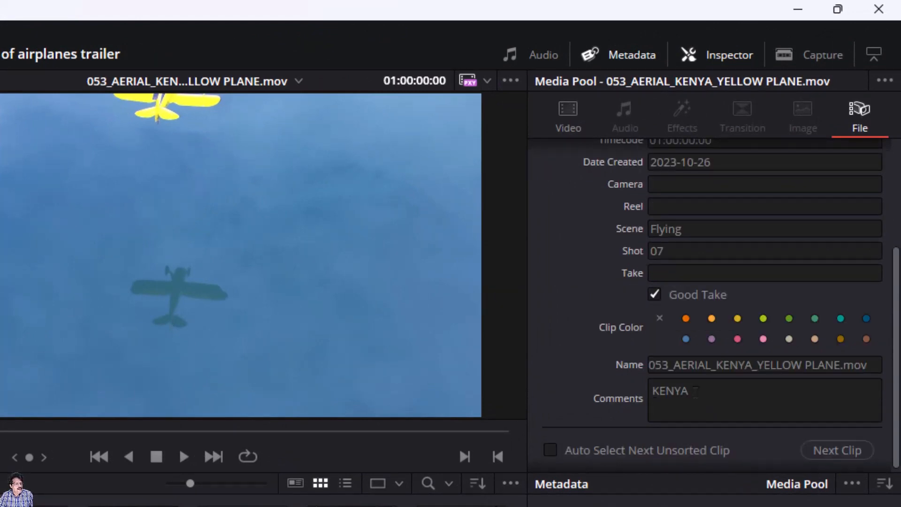
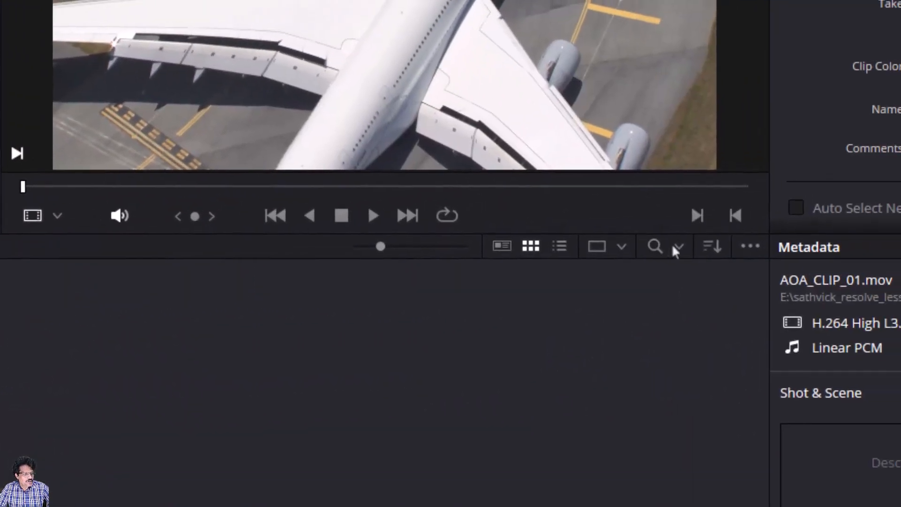
Step: Show the search bar for the media pool and set its filter to the Scene field
{"action": "left_click", "coordinate": [677, 247]}
{"action": "left_click", "coordinate": [699, 278]}
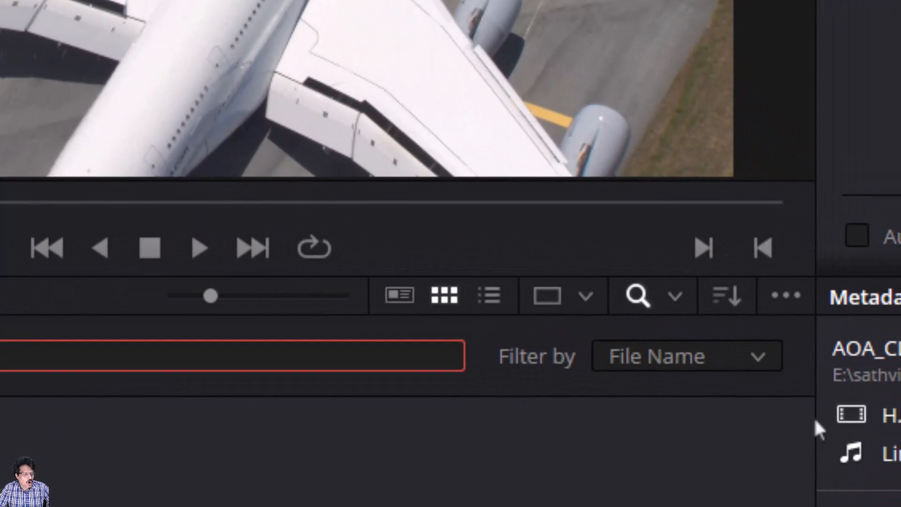
{"action": "left_click", "coordinate": [754, 356]}
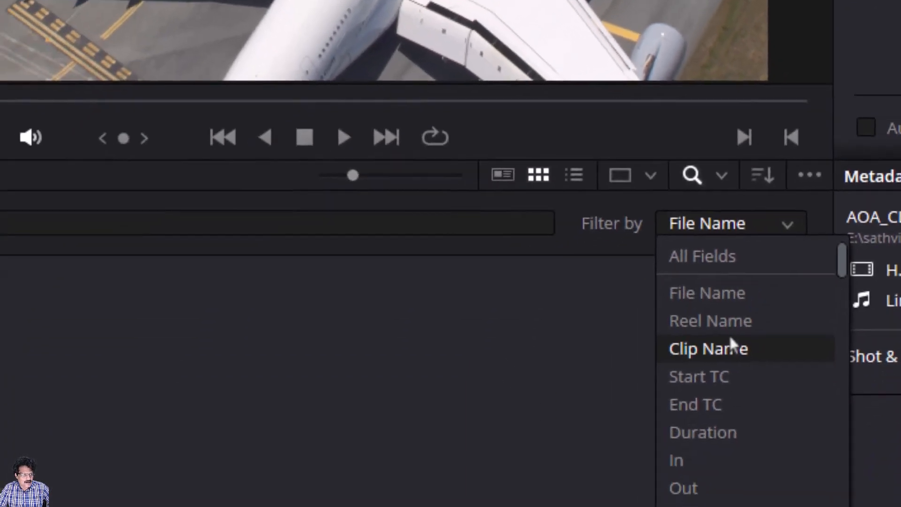
{"action": "scroll", "coordinate": [740, 305], "scroll_direction": "down", "scroll_amount": 3}
{"action": "scroll", "coordinate": [740, 304], "scroll_direction": "up", "scroll_amount": 5}
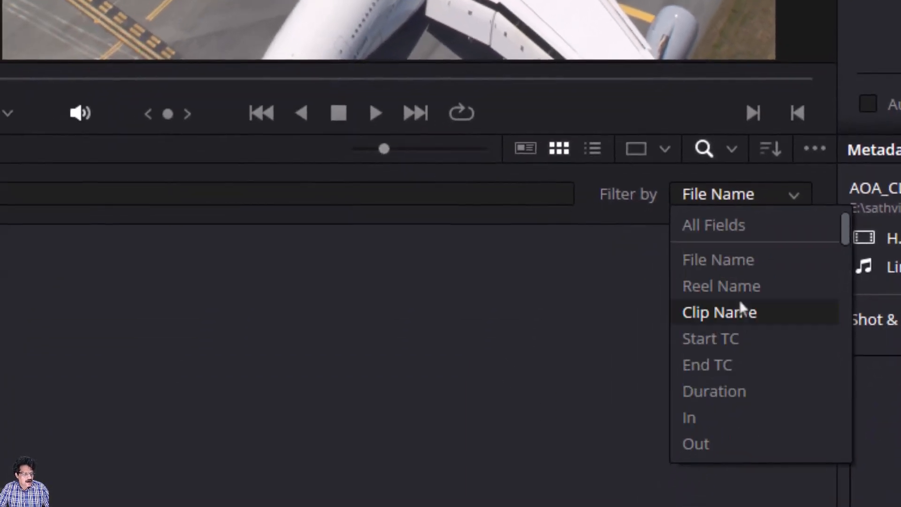
{"action": "scroll", "coordinate": [739, 306], "scroll_direction": "down", "scroll_amount": 1}
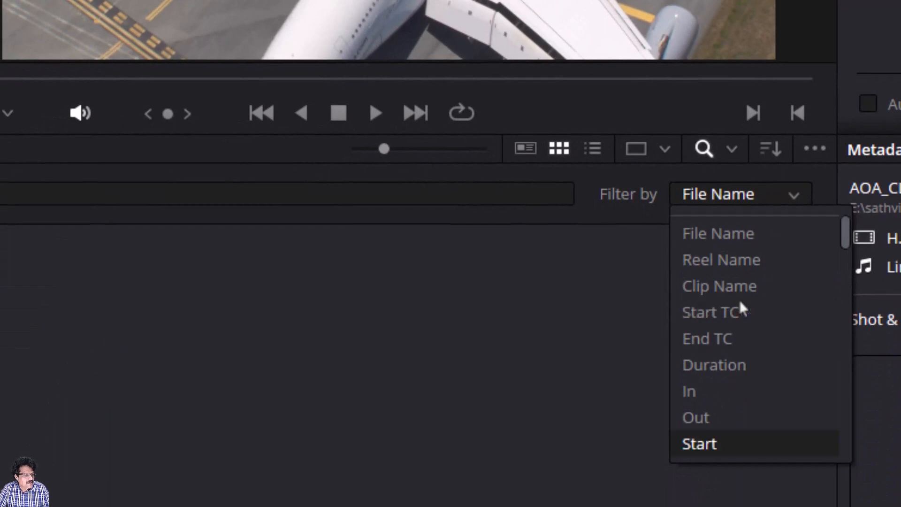
{"action": "scroll", "coordinate": [740, 306], "scroll_direction": "down", "scroll_amount": 10}
{"action": "scroll", "coordinate": [740, 305], "scroll_direction": "down", "scroll_amount": 5}
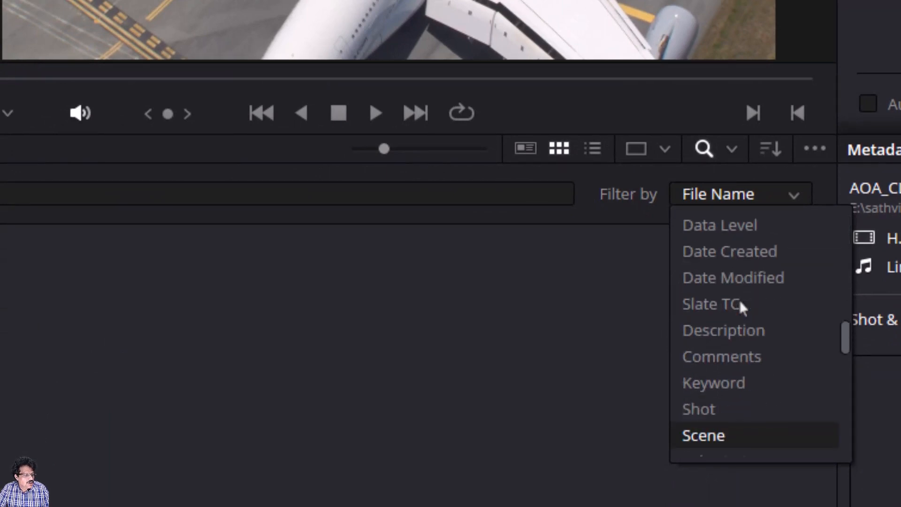
{"action": "left_click", "coordinate": [701, 436]}
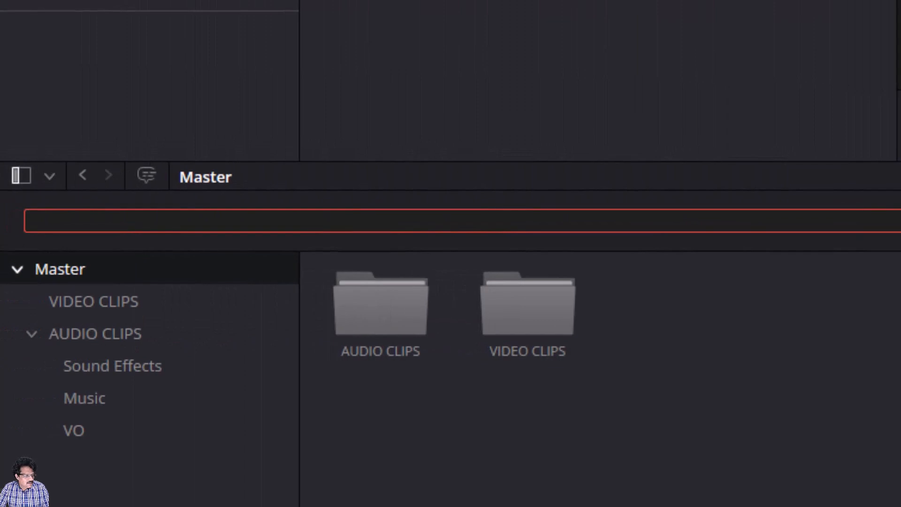
Step: Search the media pool for scene SFO and select the matching clips
{"action": "type", "text": "SF"}
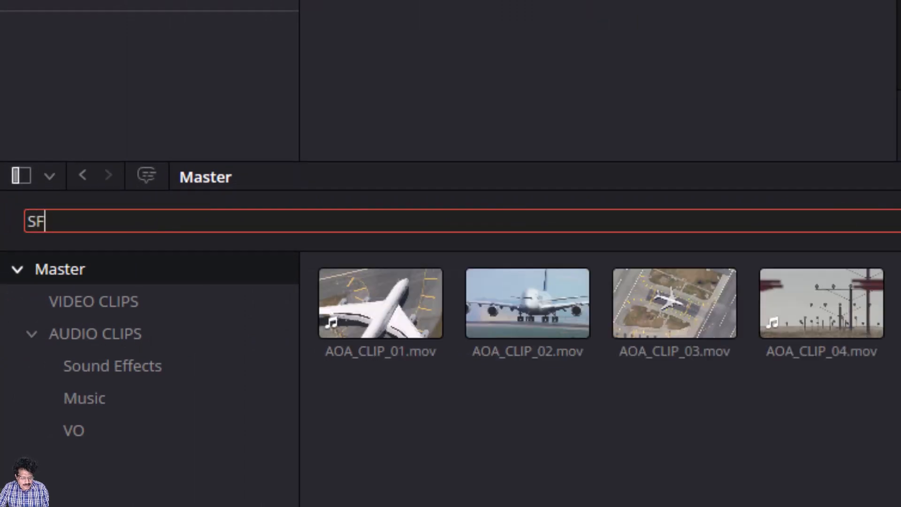
{"action": "type", "text": "O"}
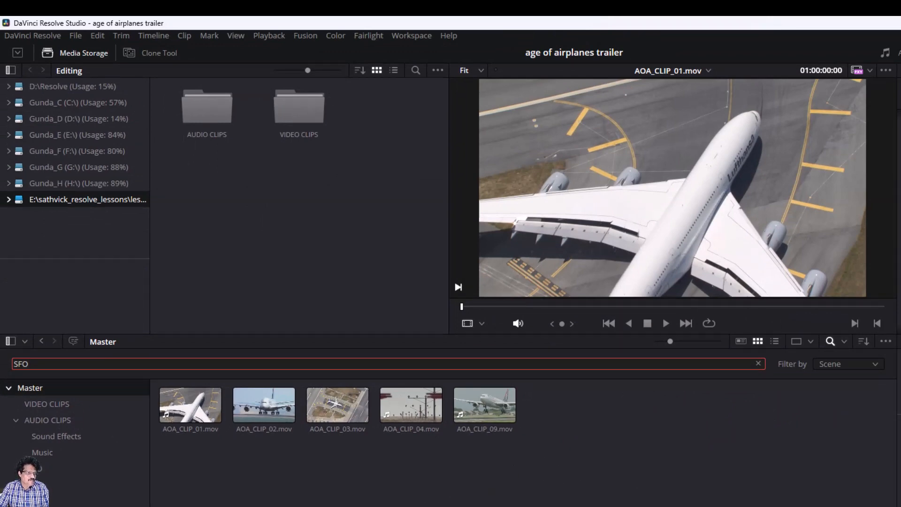
{"action": "left_click_drag", "start_coordinate": [547, 473], "coordinate": [175, 397]}
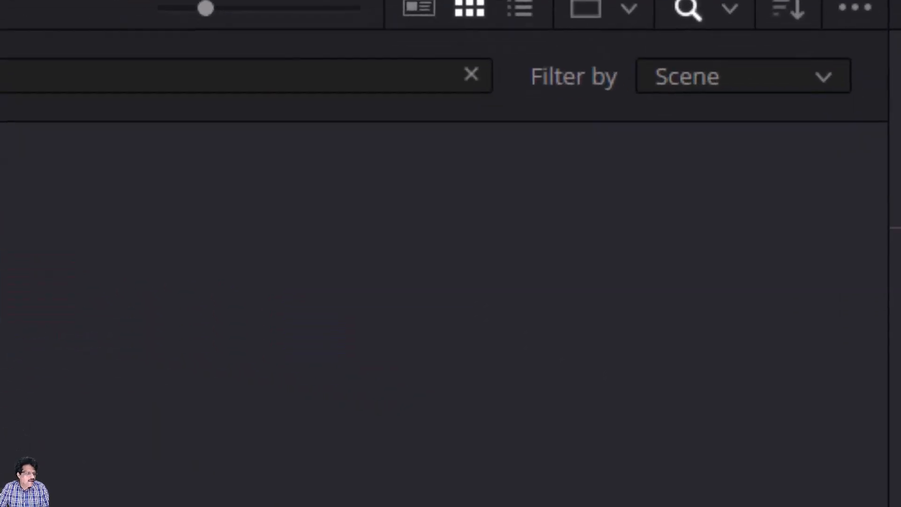
Step: Set the media pool search filter to the Comments field
{"action": "left_click", "coordinate": [749, 81]}
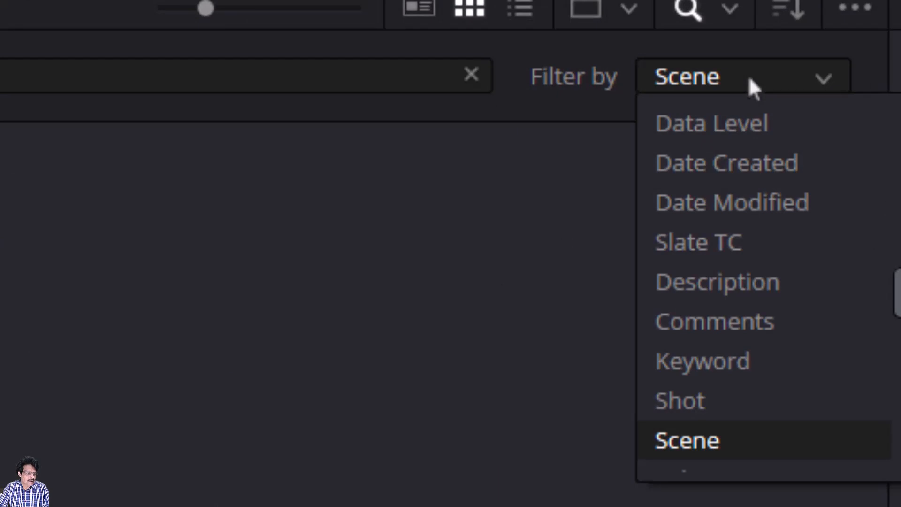
{"action": "scroll", "coordinate": [753, 235], "scroll_direction": "up", "scroll_amount": 10}
{"action": "scroll", "coordinate": [753, 230], "scroll_direction": "up", "scroll_amount": 3}
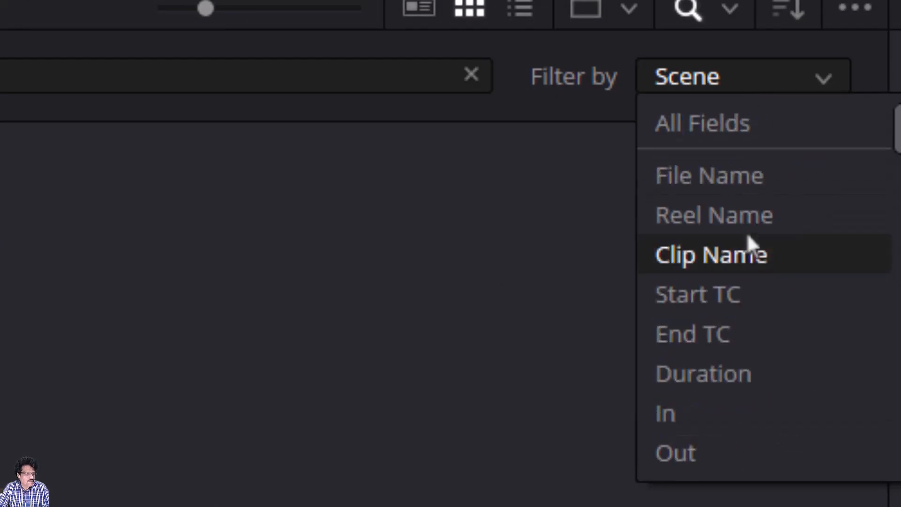
{"action": "scroll", "coordinate": [747, 239], "scroll_direction": "down", "scroll_amount": 5}
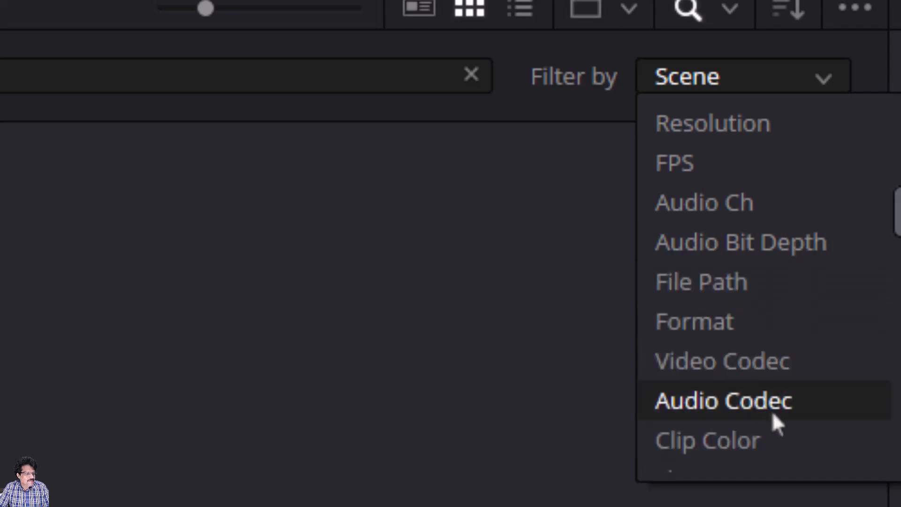
{"action": "scroll", "coordinate": [779, 416], "scroll_direction": "up", "scroll_amount": 3}
{"action": "scroll", "coordinate": [780, 409], "scroll_direction": "down", "scroll_amount": 6}
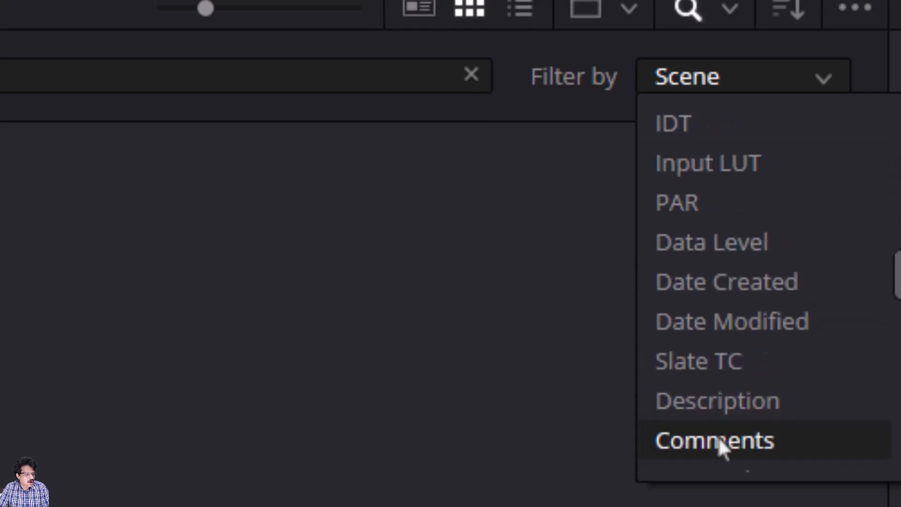
{"action": "left_click", "coordinate": [719, 437]}
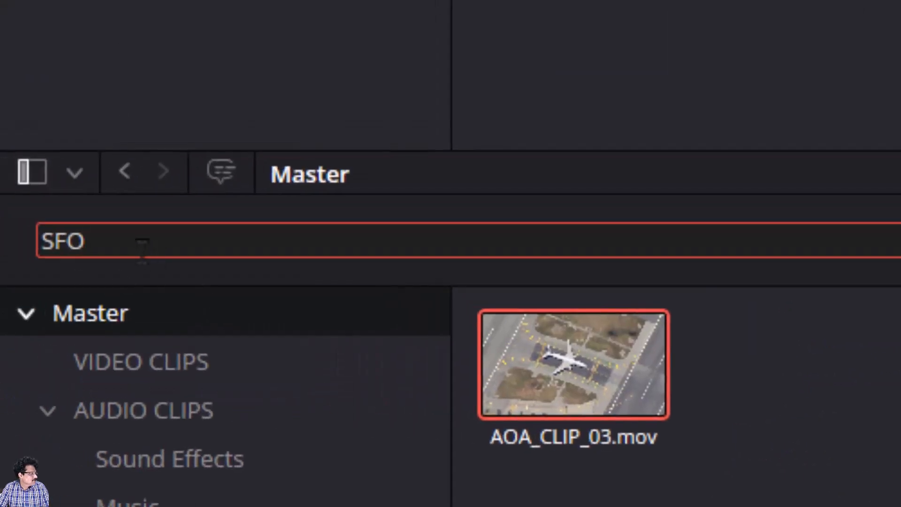
Step: Search the clip comments for kenya and select the matching clip
{"action": "left_click_drag", "start_coordinate": [87, 240], "coordinate": [24, 250]}
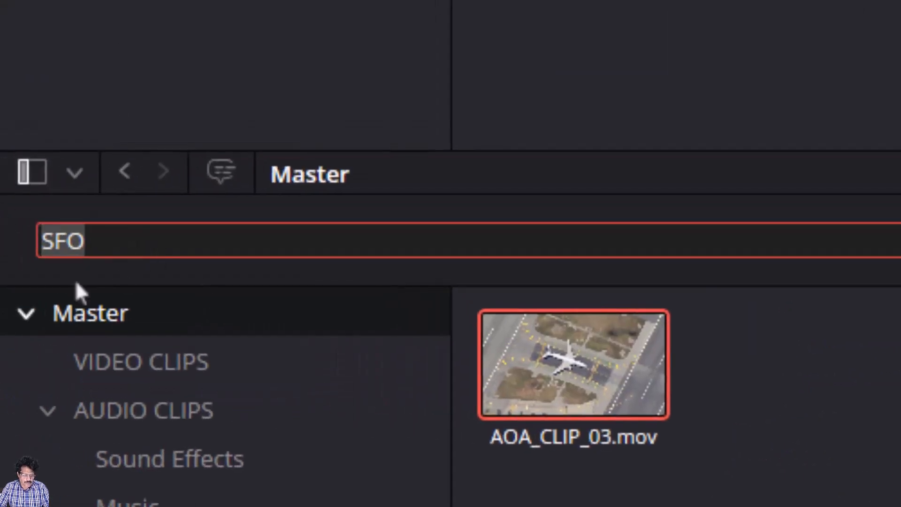
{"action": "type", "text": "kenya"}
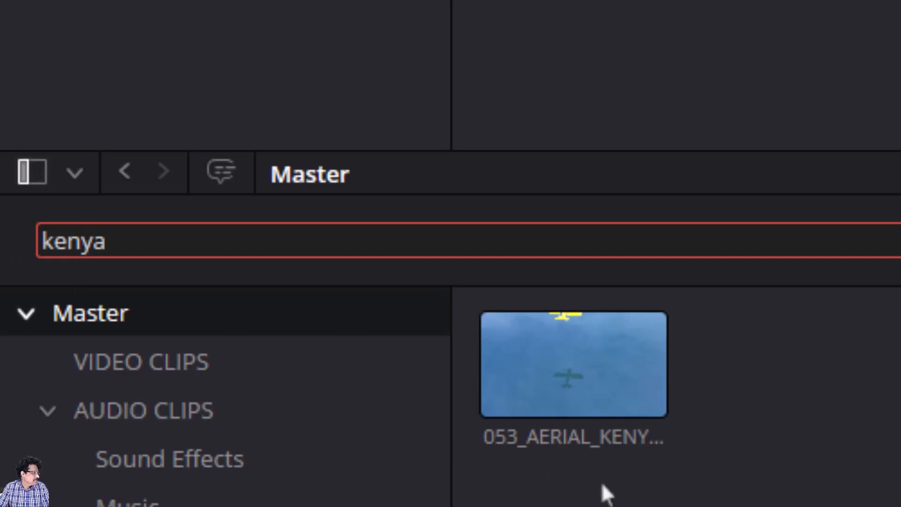
{"action": "left_click", "coordinate": [599, 397]}
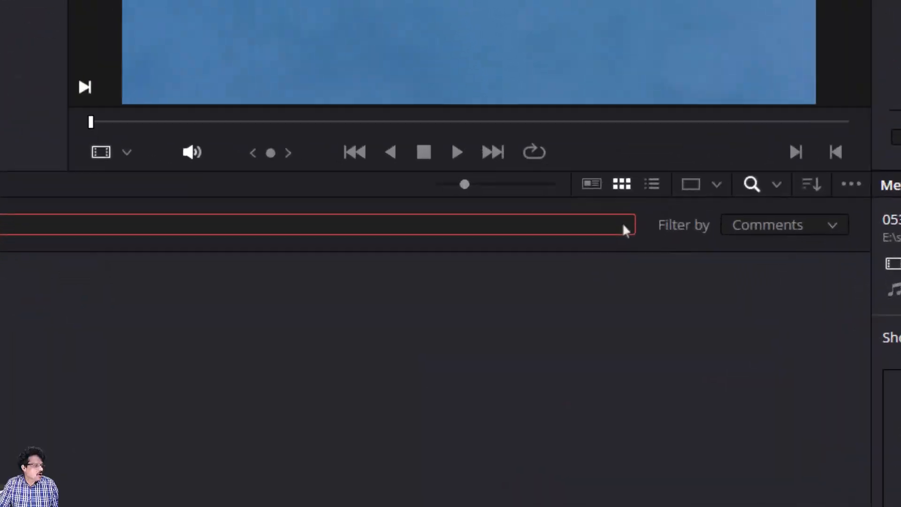
Step: Clear the search text and hide the media pool's search bar
{"action": "left_click", "coordinate": [643, 348]}
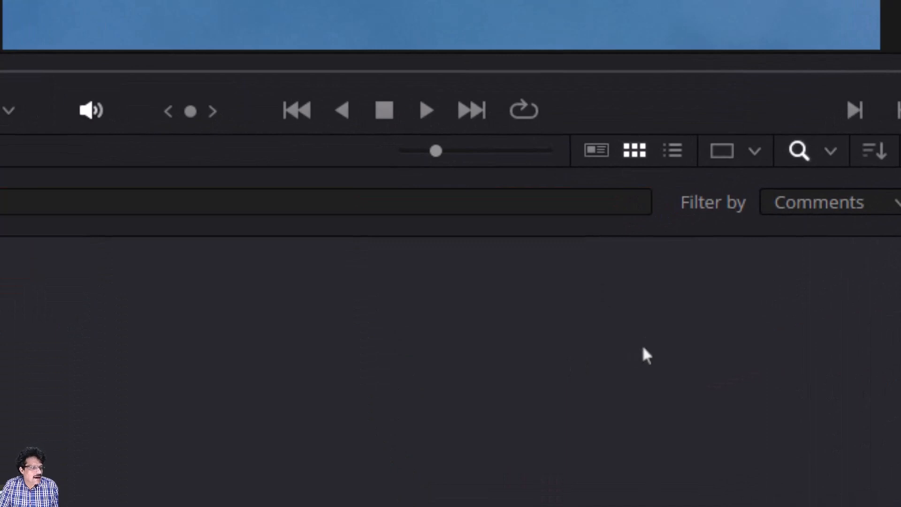
{"action": "left_click", "coordinate": [830, 153]}
{"action": "left_click", "coordinate": [790, 296]}
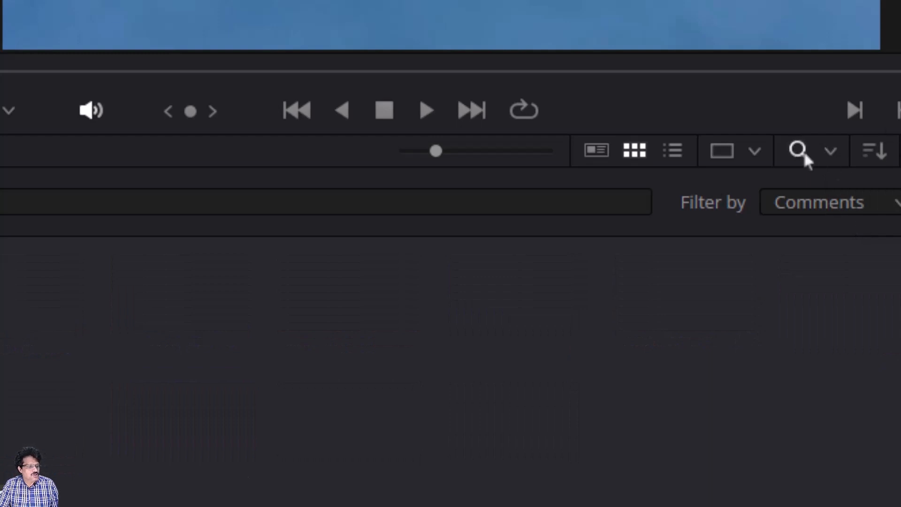
{"action": "left_click", "coordinate": [802, 151]}
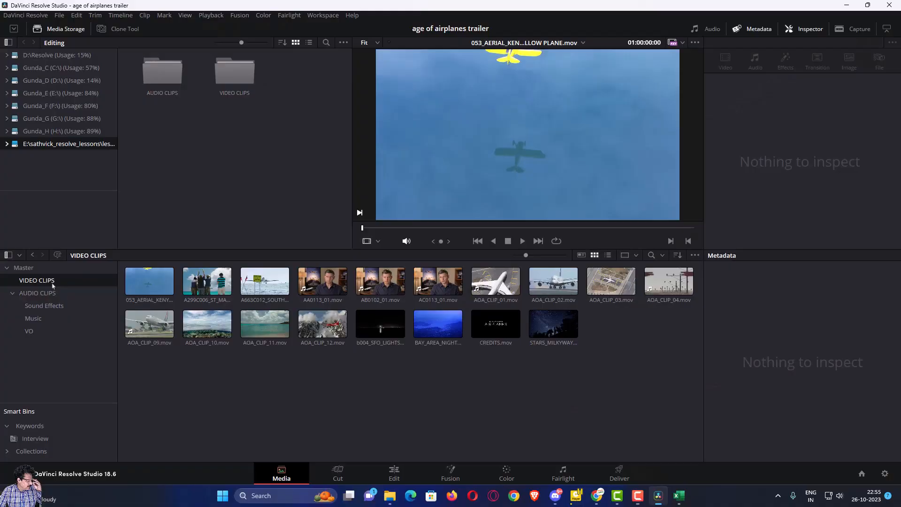
Step: Review the Scene, Shot and Comments metadata of several clips in the VIDEO CLIPS bin, from 053_AERIAL_KENYA_YELLOW PLANE.mov to AOA_CLIP_02.mov
{"action": "left_click", "coordinate": [149, 282]}
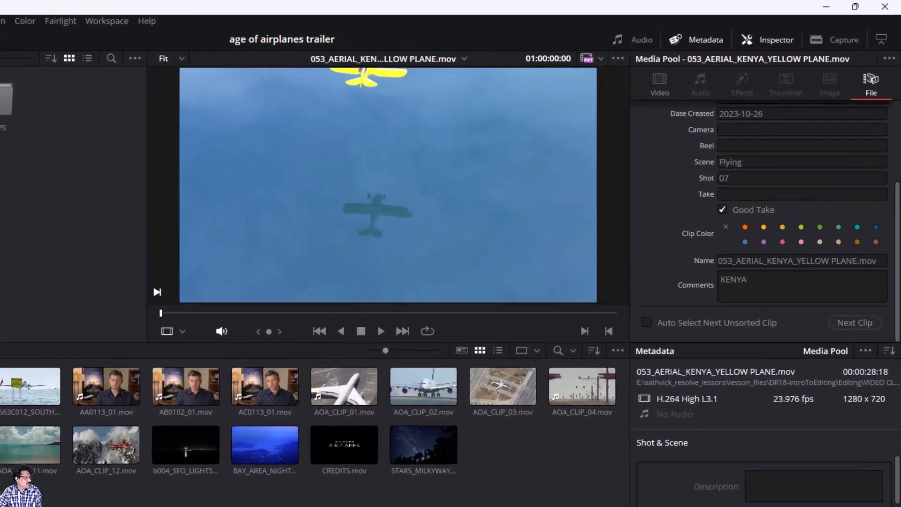
{"action": "left_click", "coordinate": [207, 281]}
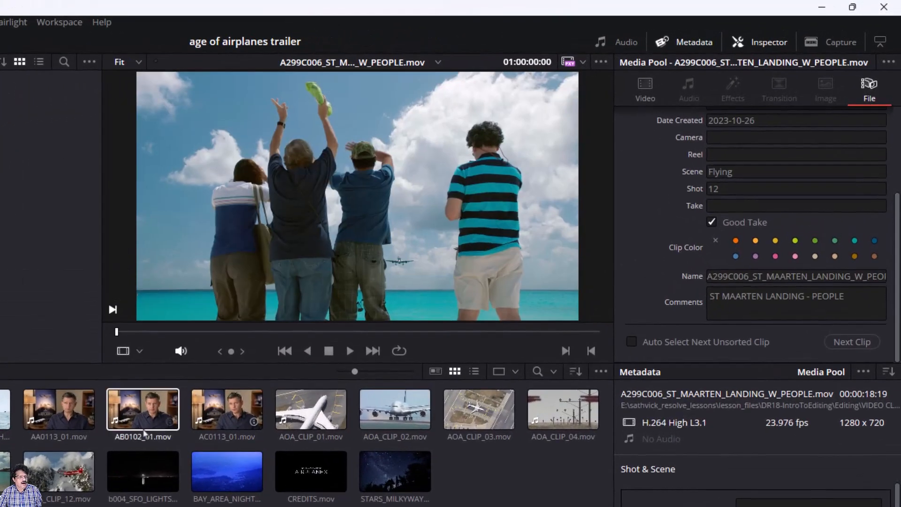
{"action": "left_click", "coordinate": [85, 420]}
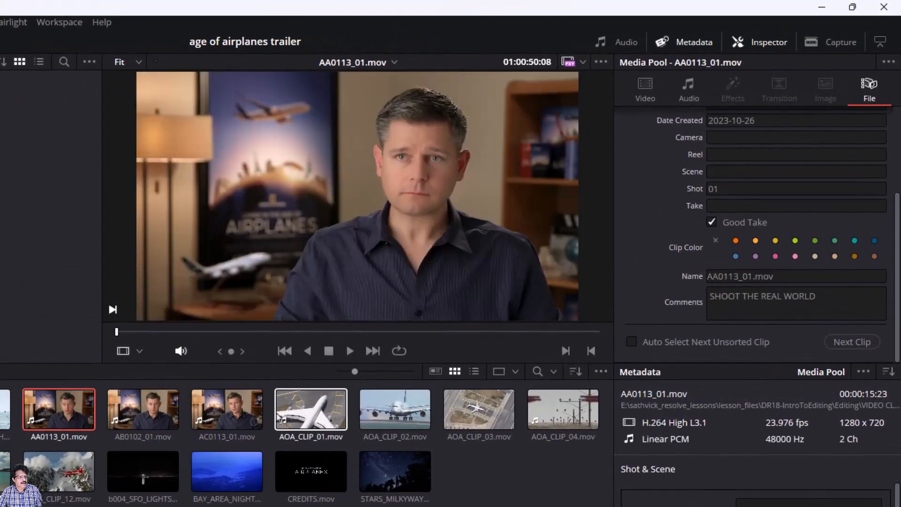
{"action": "left_click", "coordinate": [311, 413]}
{"action": "left_click", "coordinate": [379, 430]}
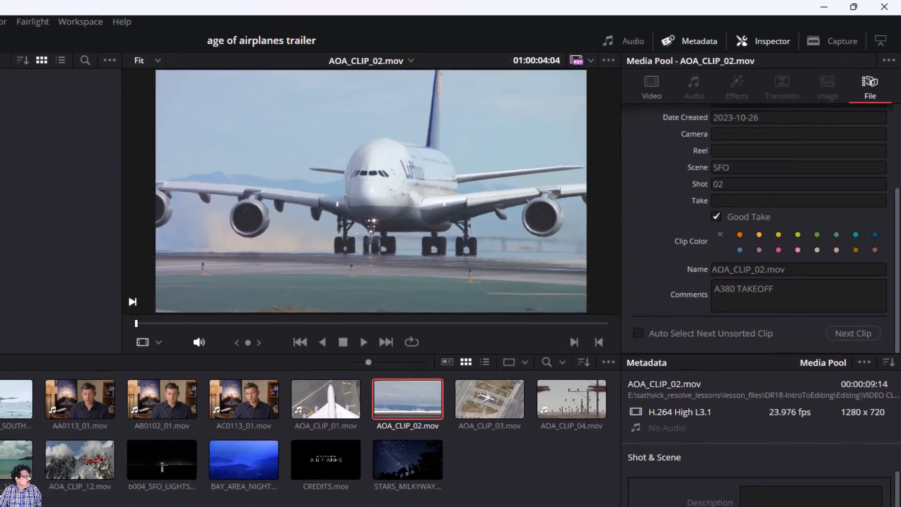
Step: Enable automatic smart bins for scene metadata in the user editing preferences and save them
{"action": "left_click", "coordinate": [79, 21]}
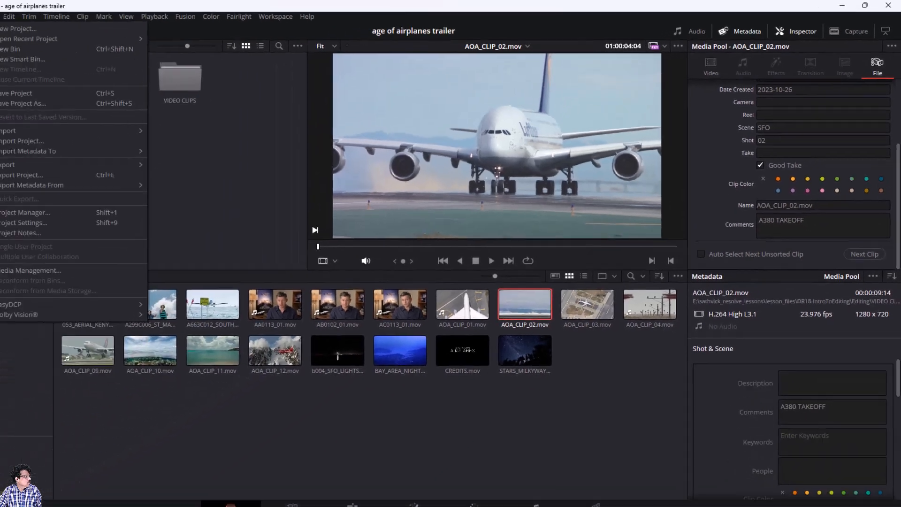
{"action": "mouse_move", "coordinate": [203, 46]}
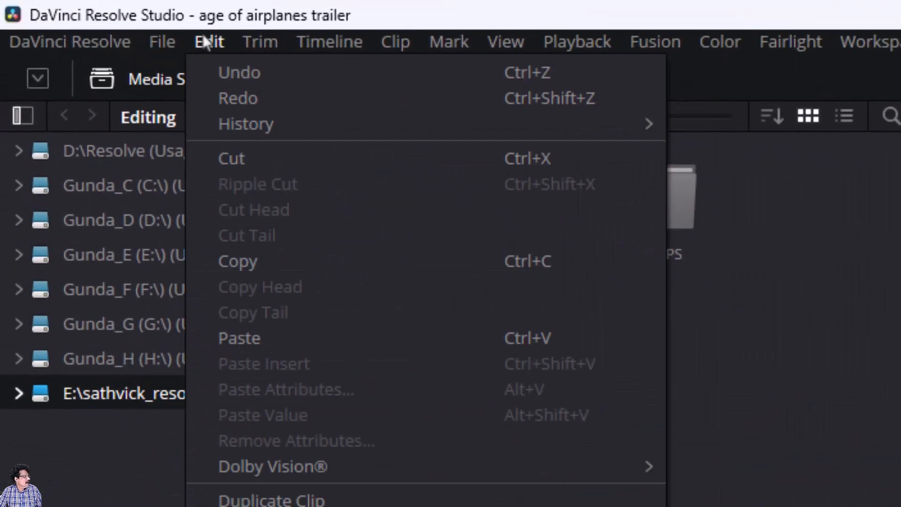
{"action": "mouse_move", "coordinate": [62, 39]}
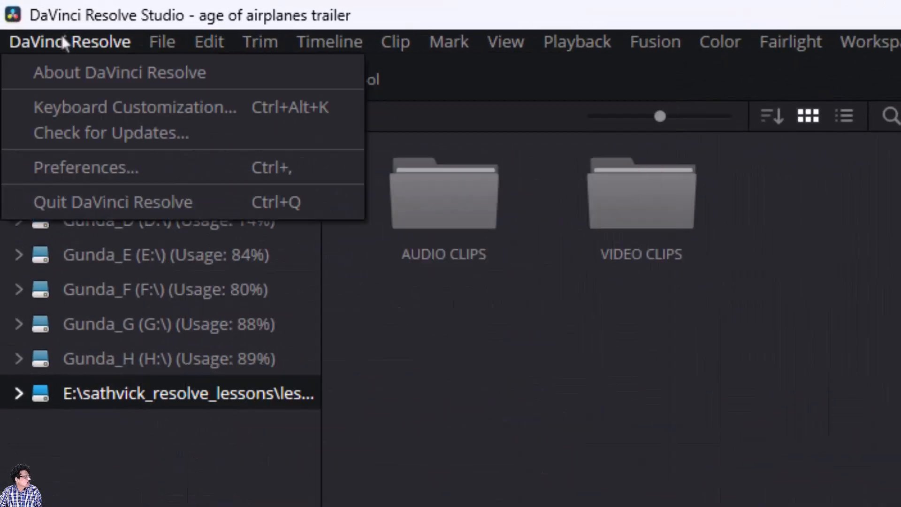
{"action": "left_click", "coordinate": [60, 172]}
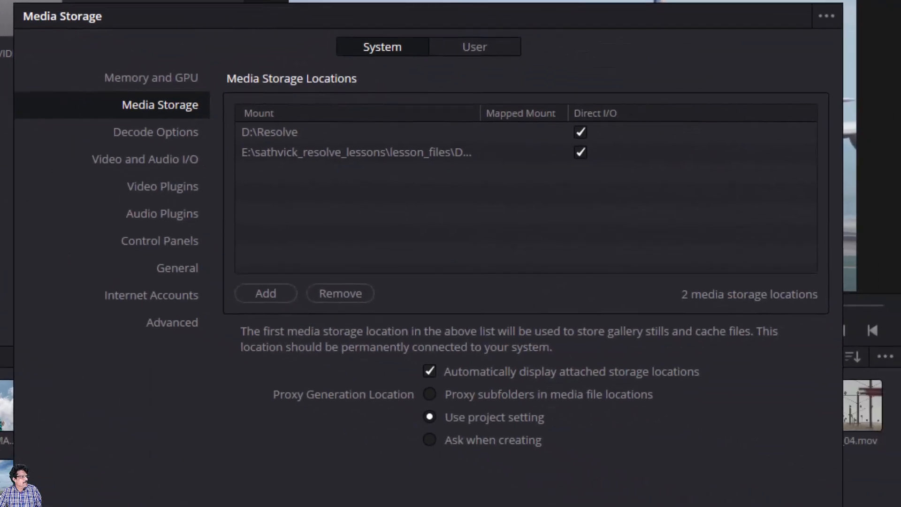
{"action": "left_click", "coordinate": [491, 50]}
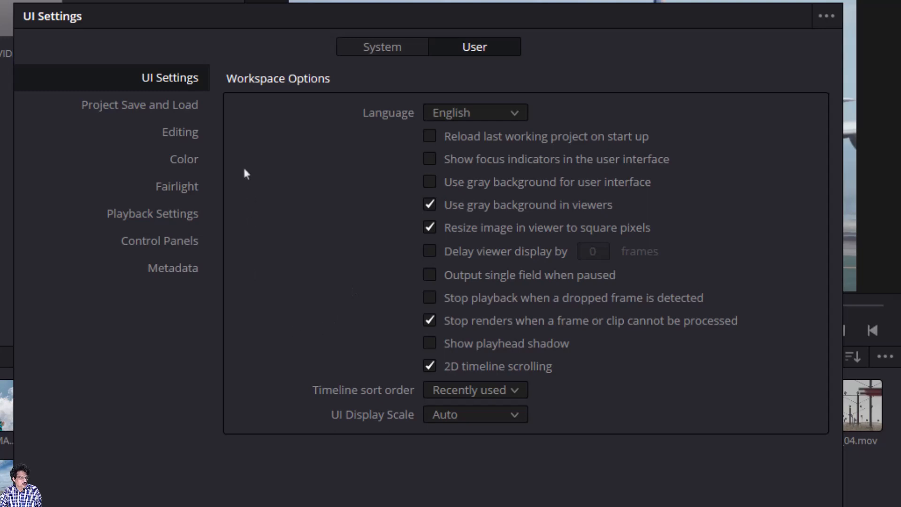
{"action": "left_click", "coordinate": [169, 132]}
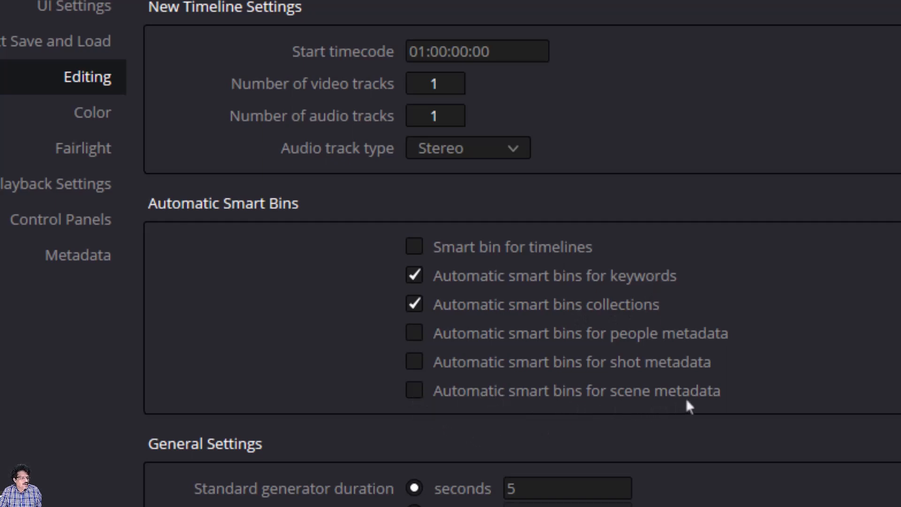
{"action": "left_click", "coordinate": [415, 391]}
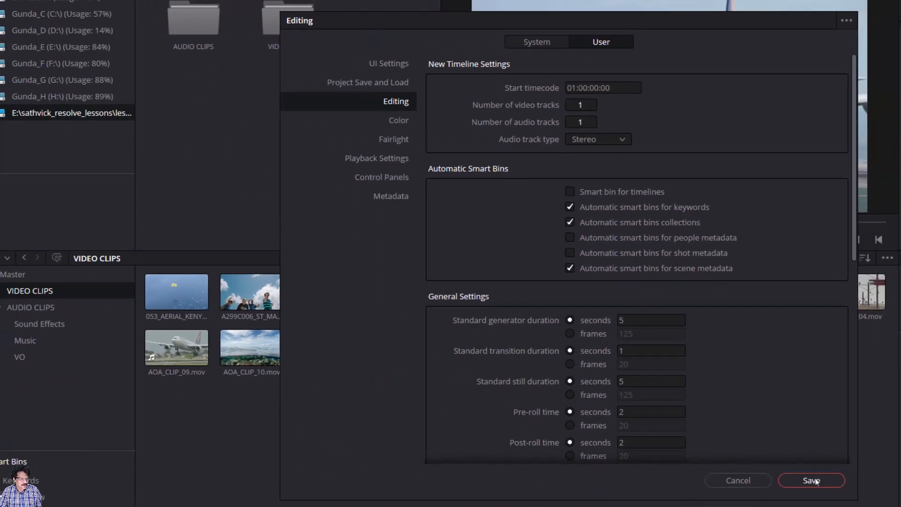
{"action": "left_click", "coordinate": [800, 484]}
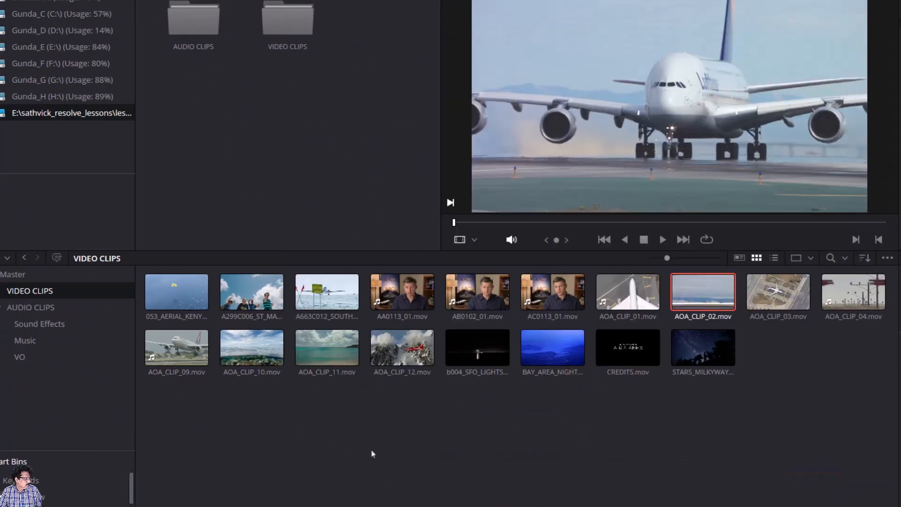
Step: Enlarge the Smart Bins area and expand the Scene group to show its smart bins
{"action": "scroll", "coordinate": [58, 486], "scroll_direction": "down", "scroll_amount": 1}
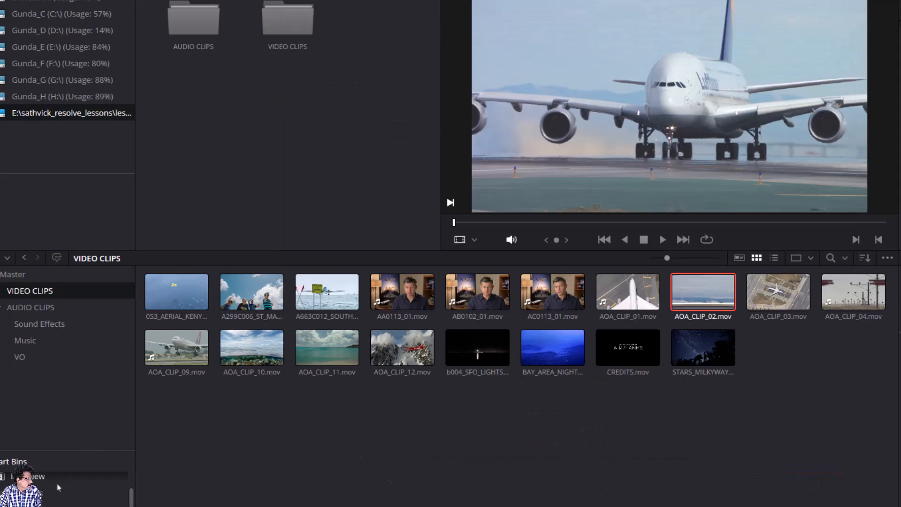
{"action": "left_click_drag", "start_coordinate": [59, 452], "coordinate": [61, 418]}
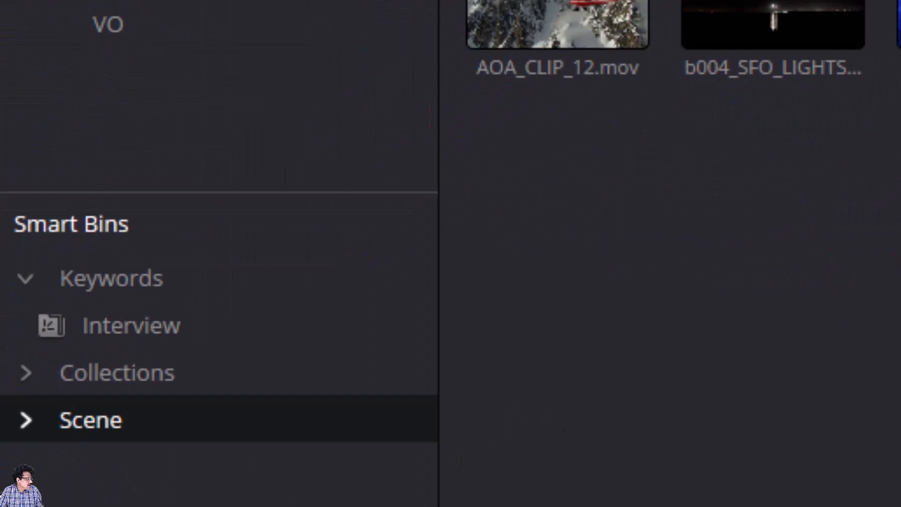
{"action": "left_click", "coordinate": [26, 420]}
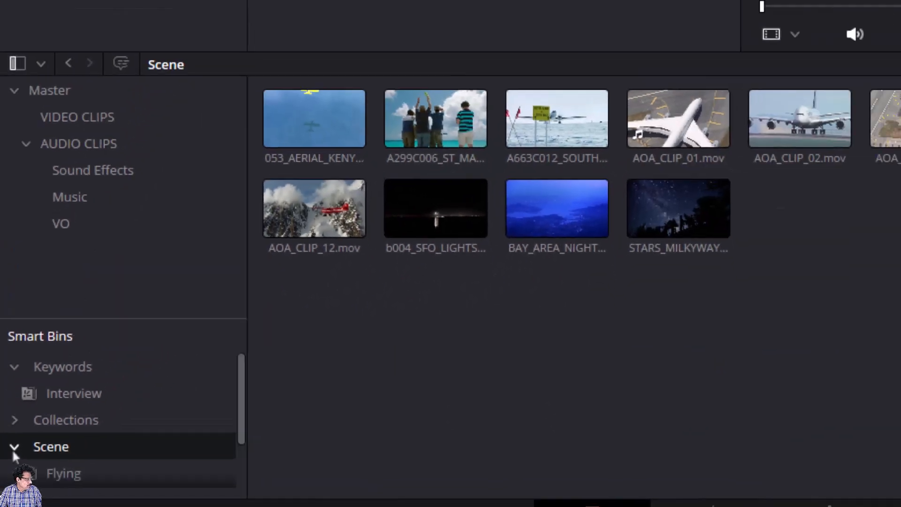
{"action": "scroll", "coordinate": [22, 447], "scroll_direction": "down", "scroll_amount": 2}
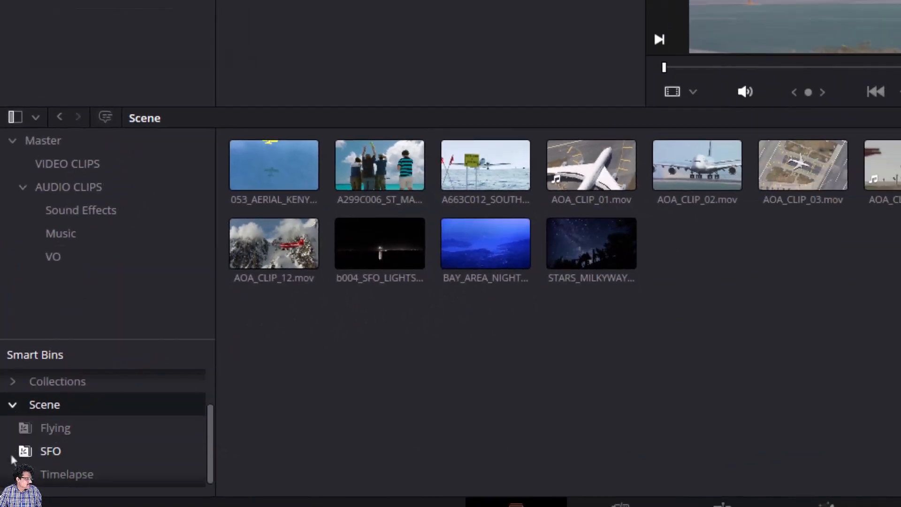
Step: View the clips in the Flying, SFO and Timelapse smart bins one after another
{"action": "left_click", "coordinate": [60, 427]}
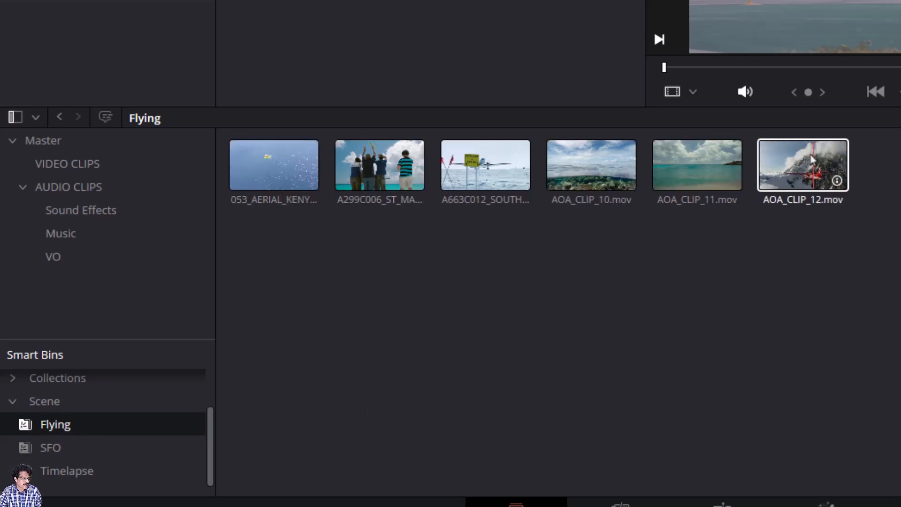
{"action": "left_click", "coordinate": [58, 450]}
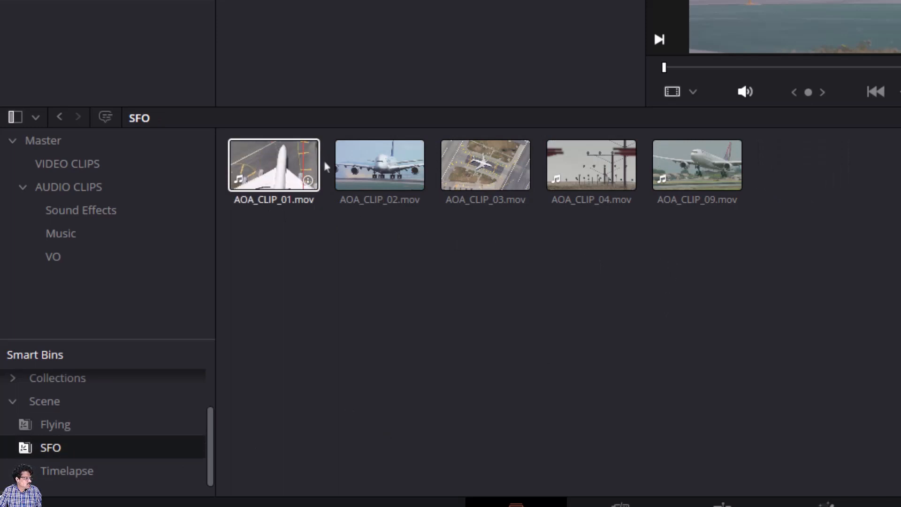
{"action": "left_click", "coordinate": [43, 479]}
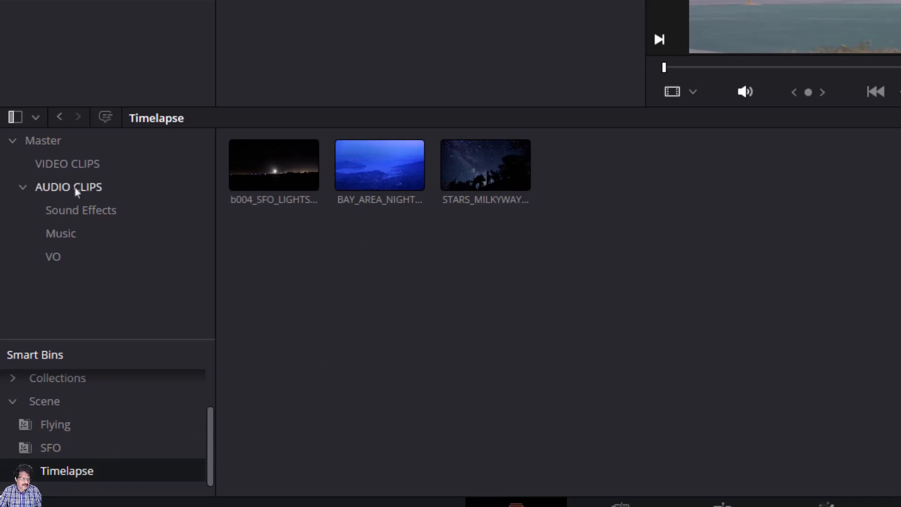
Step: Compare the Scene metadata of BAY_AREA_NIGHT_LIGHTS.mov and AOA_CLIP_03.mov in the VIDEO CLIPS bin with the SFO and Timelapse smart bins
{"action": "left_click", "coordinate": [76, 164]}
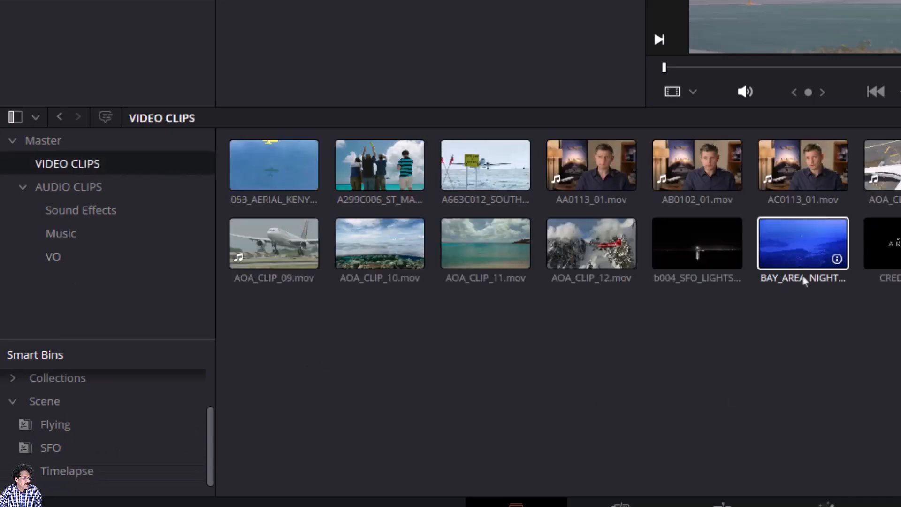
{"action": "left_click", "coordinate": [793, 246]}
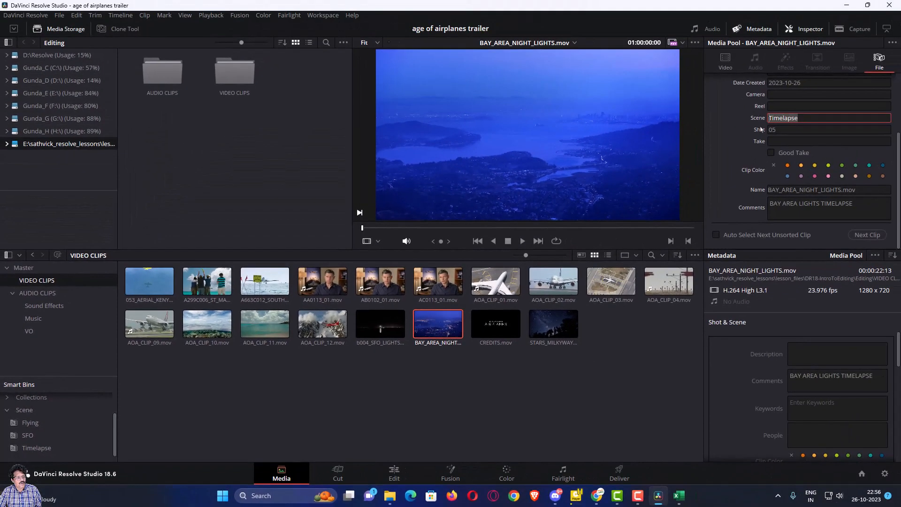
{"action": "left_click", "coordinate": [611, 281]}
{"action": "left_click", "coordinate": [789, 118]}
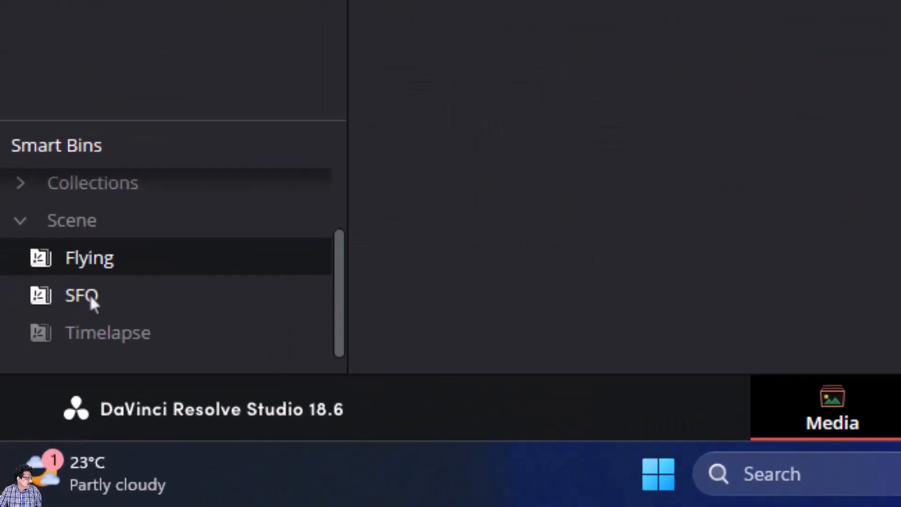
{"action": "left_click", "coordinate": [30, 436]}
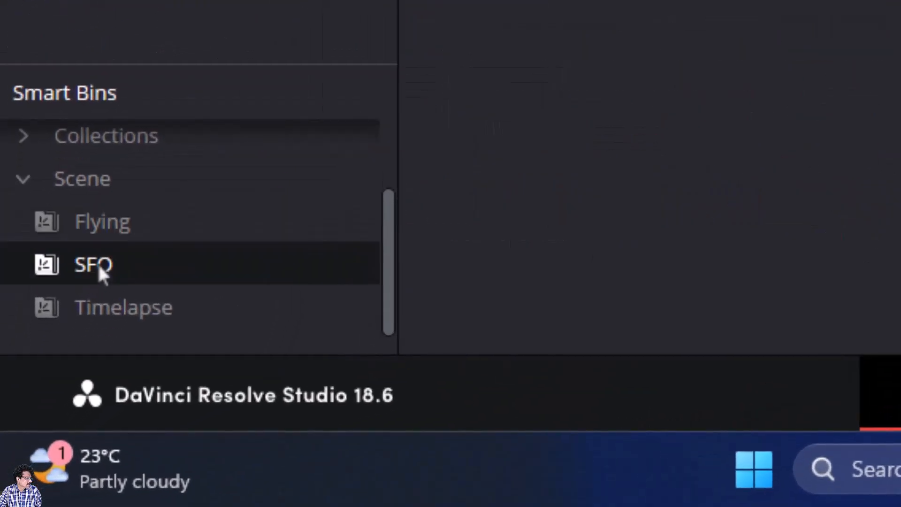
{"action": "left_click", "coordinate": [102, 312]}
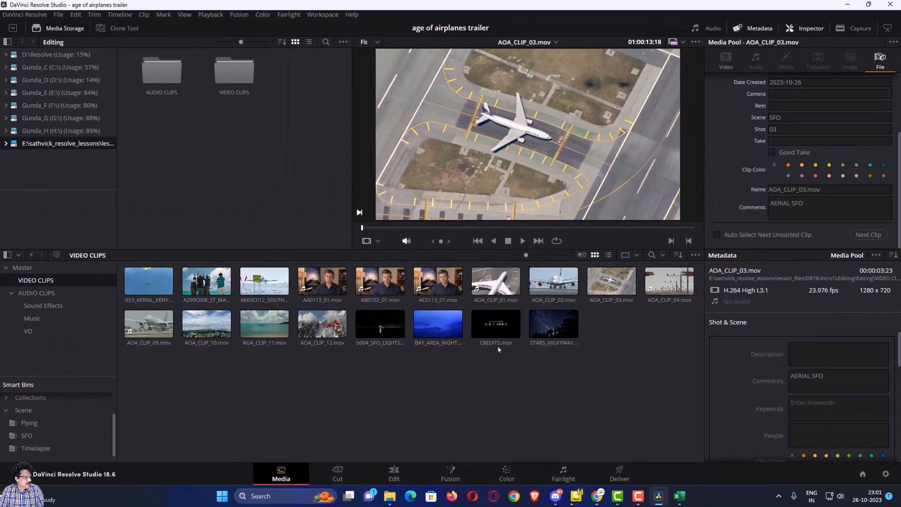
Step: Add the keyword "credits" to the CREDITS.mov clip and look through its remaining Shot & Scene metadata
{"action": "left_click", "coordinate": [524, 350]}
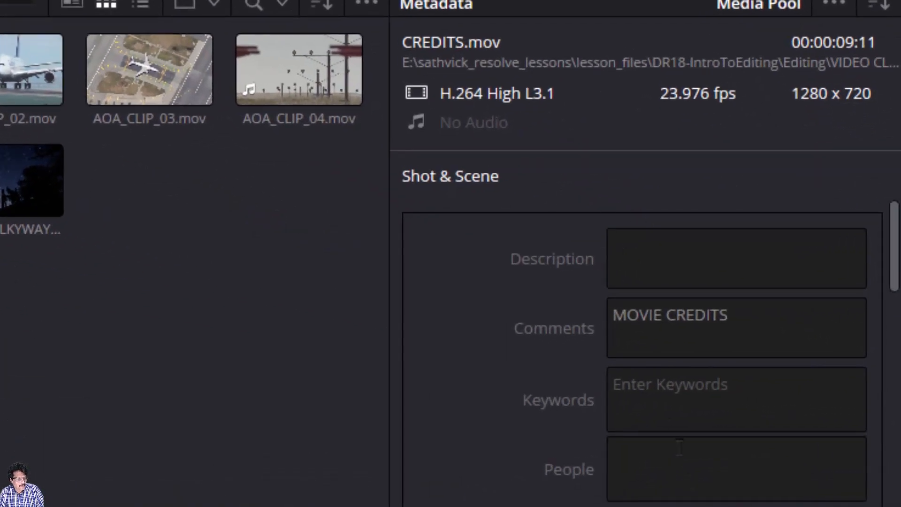
{"action": "left_click", "coordinate": [657, 398]}
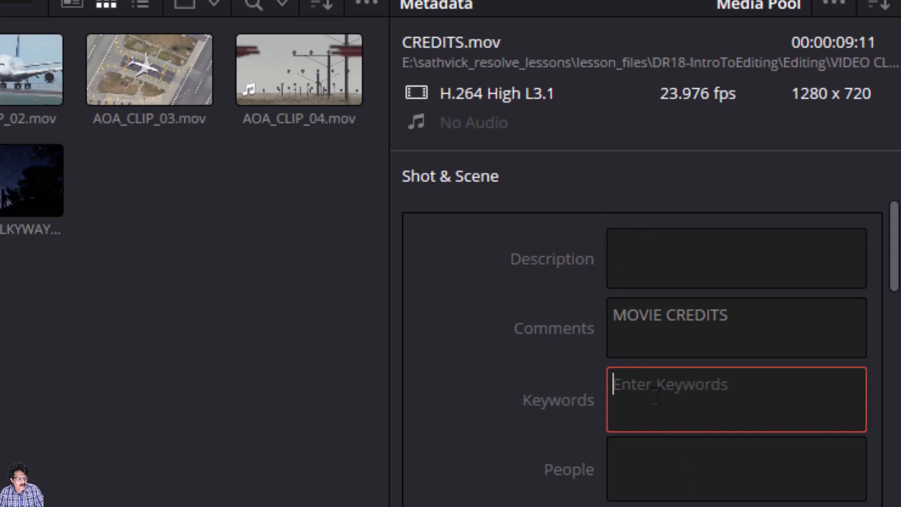
{"action": "type", "text": "cred"}
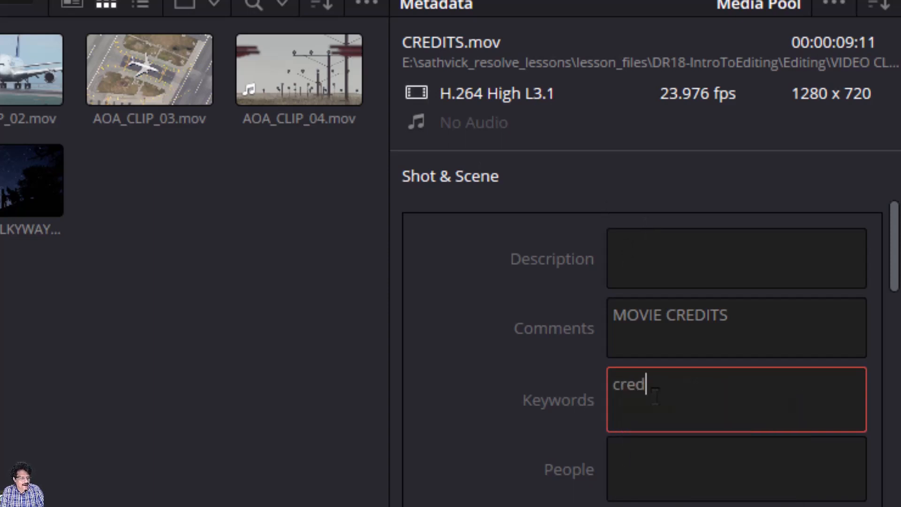
{"action": "type", "text": "its"}
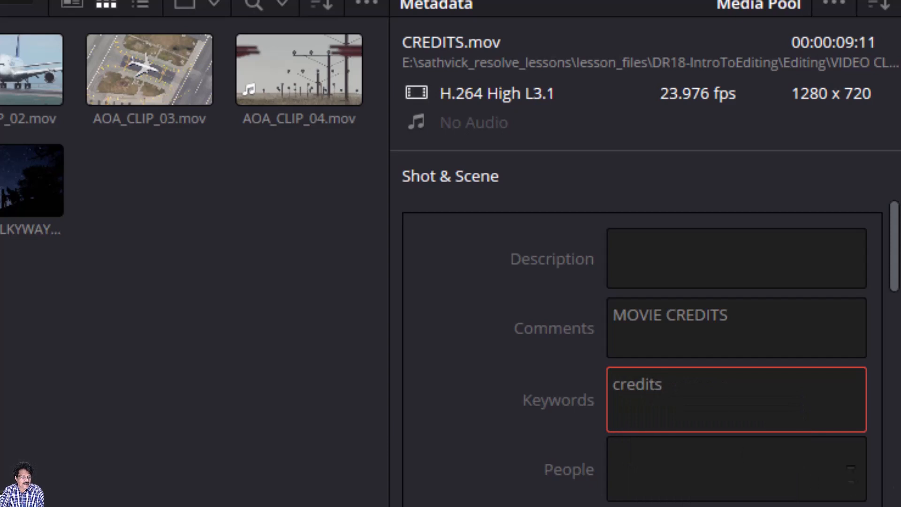
{"action": "key", "text": "Return"}
{"action": "scroll", "coordinate": [539, 404], "scroll_direction": "down", "scroll_amount": 5}
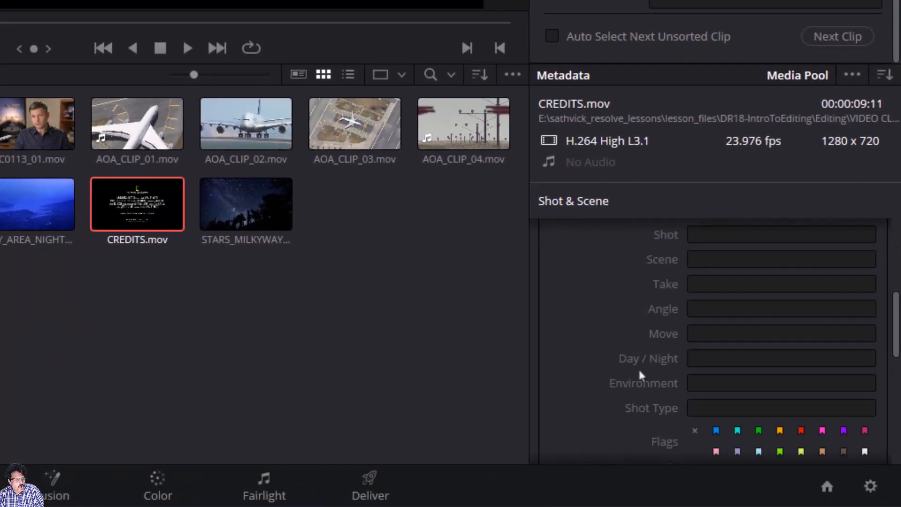
{"action": "scroll", "coordinate": [639, 372], "scroll_direction": "down", "scroll_amount": 3}
{"action": "scroll", "coordinate": [639, 372], "scroll_direction": "up", "scroll_amount": 8}
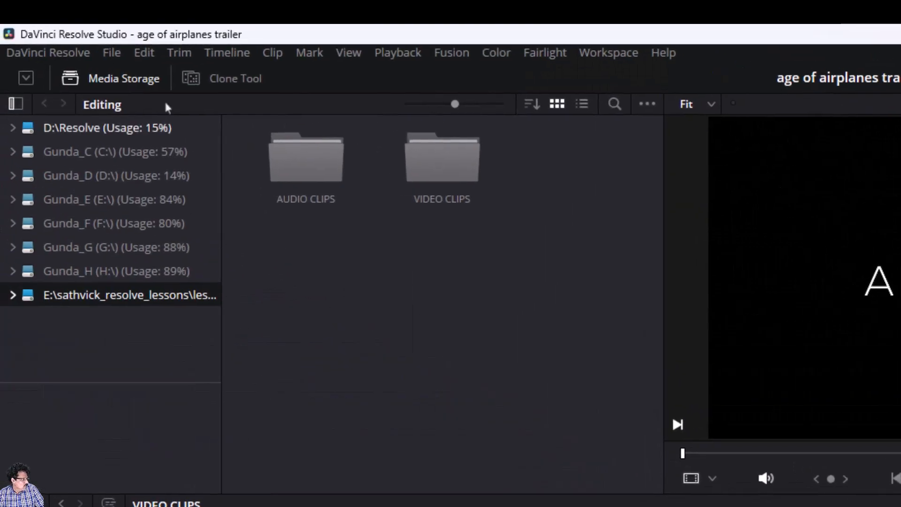
Step: Start a new smart bin and name it B-Roll
{"action": "left_click", "coordinate": [120, 53]}
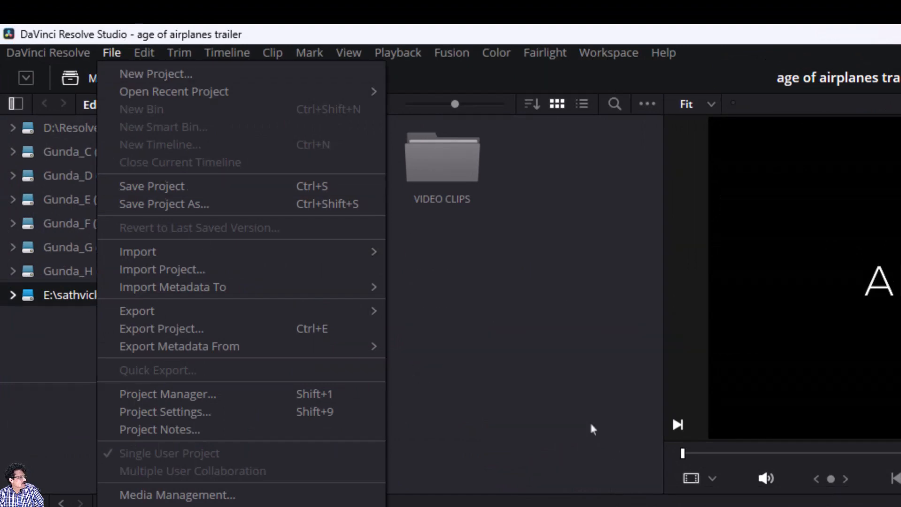
{"action": "key", "text": "Escape"}
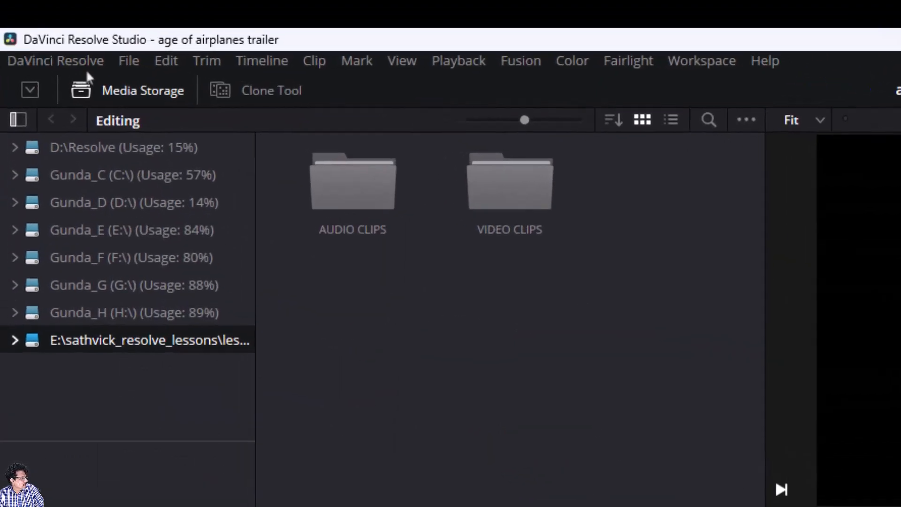
{"action": "left_click", "coordinate": [110, 52]}
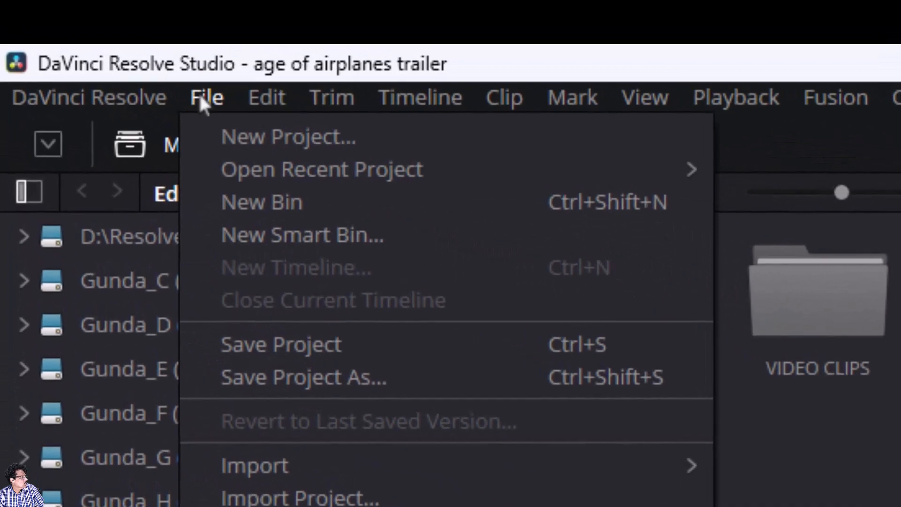
{"action": "left_click", "coordinate": [255, 235]}
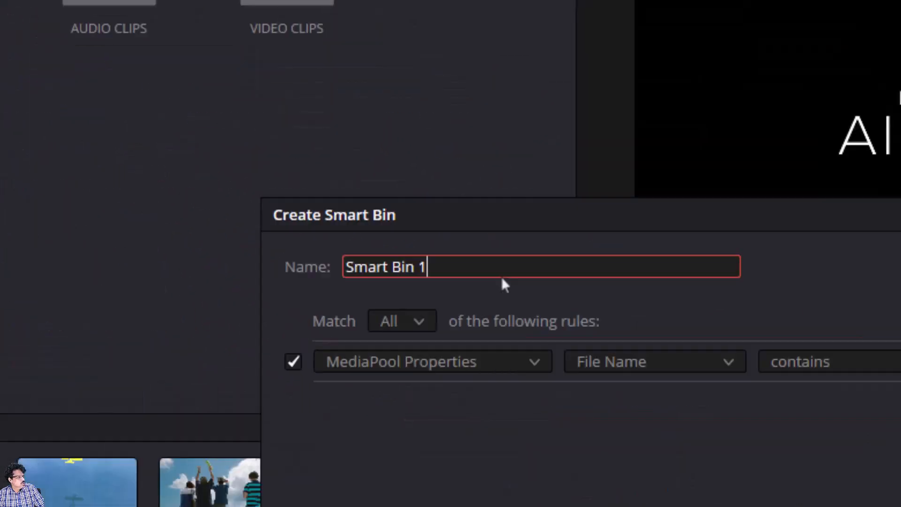
{"action": "triple_click", "coordinate": [392, 267]}
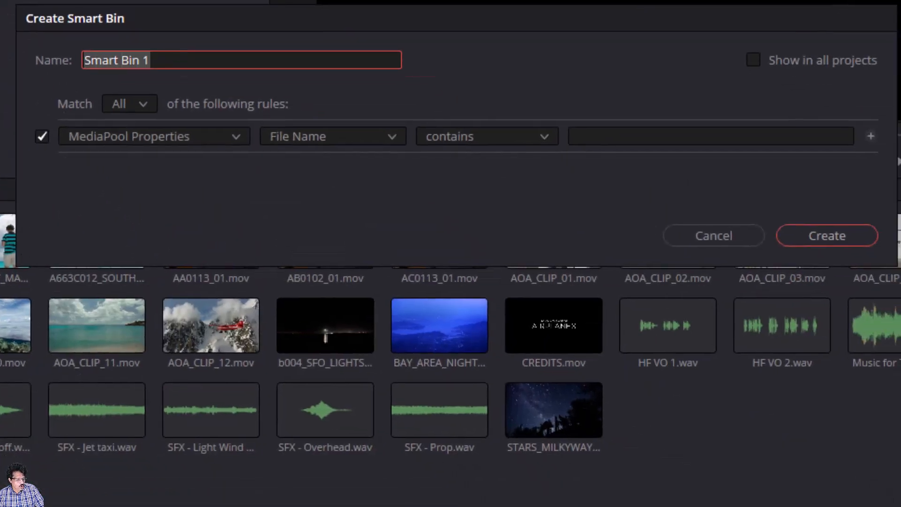
{"action": "type", "text": "B-Roll"}
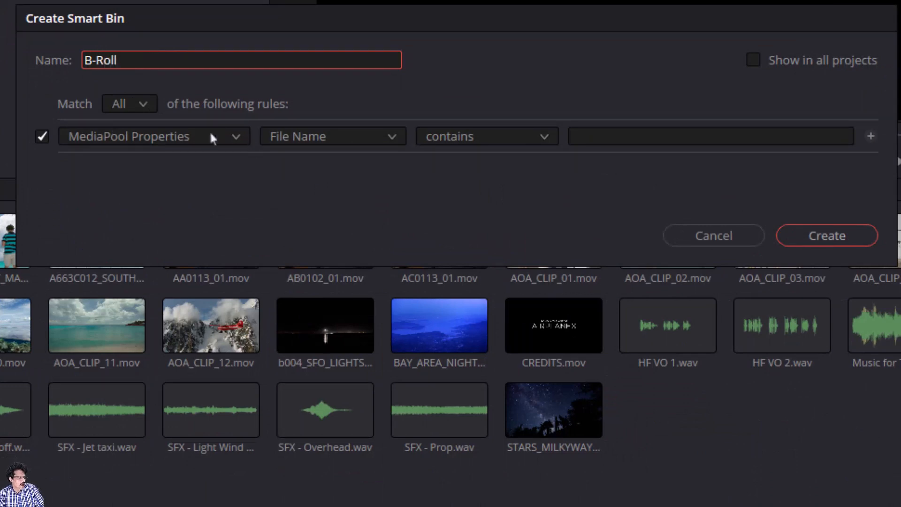
Step: Define the first smart bin rule as MediaPool Properties, Keywords, does not contain "interview"
{"action": "left_click", "coordinate": [141, 137]}
{"action": "left_click", "coordinate": [142, 165]}
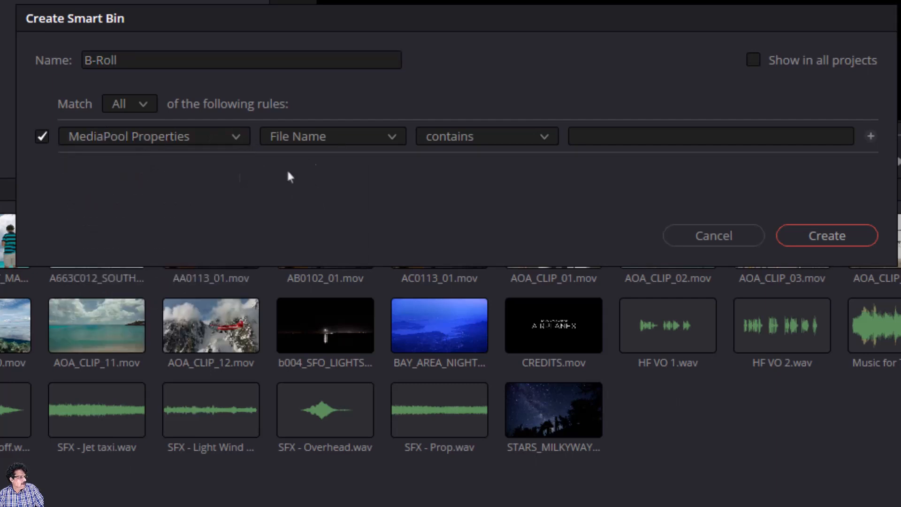
{"action": "left_click", "coordinate": [323, 138]}
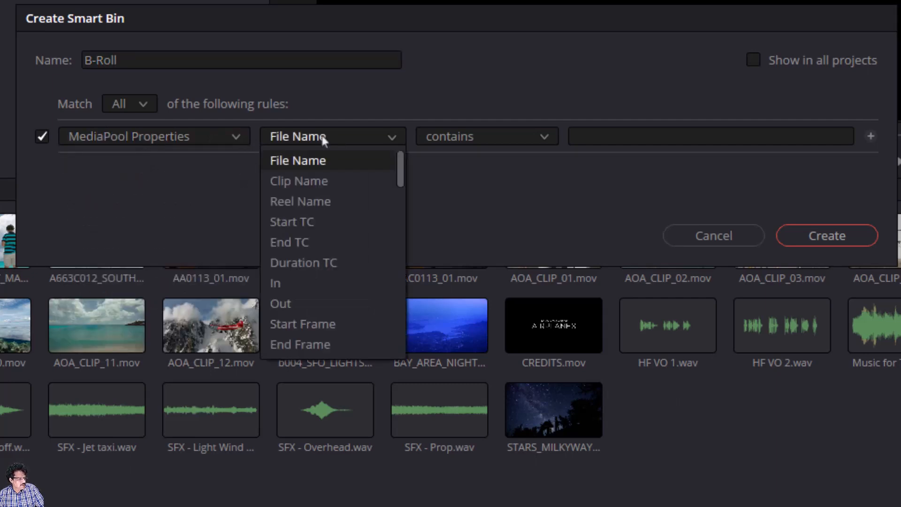
{"action": "scroll", "coordinate": [328, 258], "scroll_direction": "down", "scroll_amount": 10}
{"action": "left_click", "coordinate": [306, 344]}
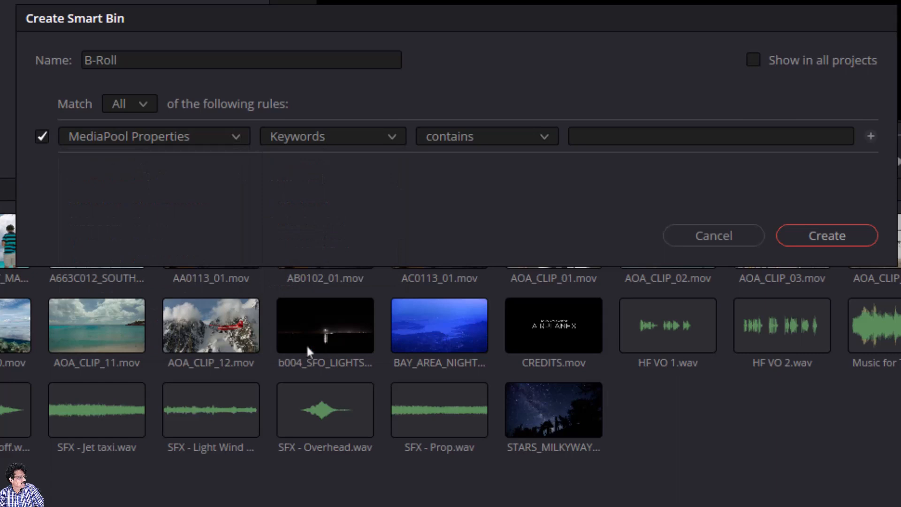
{"action": "left_click", "coordinate": [474, 143]}
{"action": "left_click", "coordinate": [475, 179]}
{"action": "left_click", "coordinate": [607, 133]}
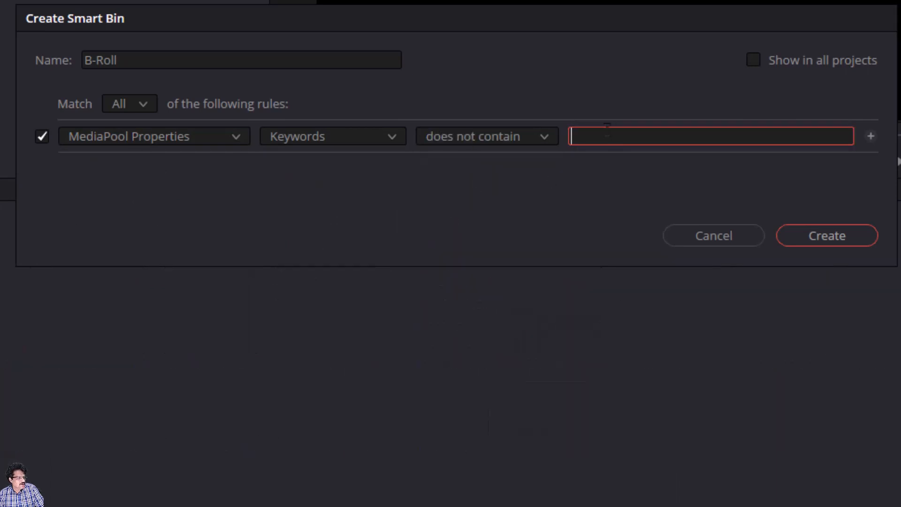
{"action": "type", "text": "interview"}
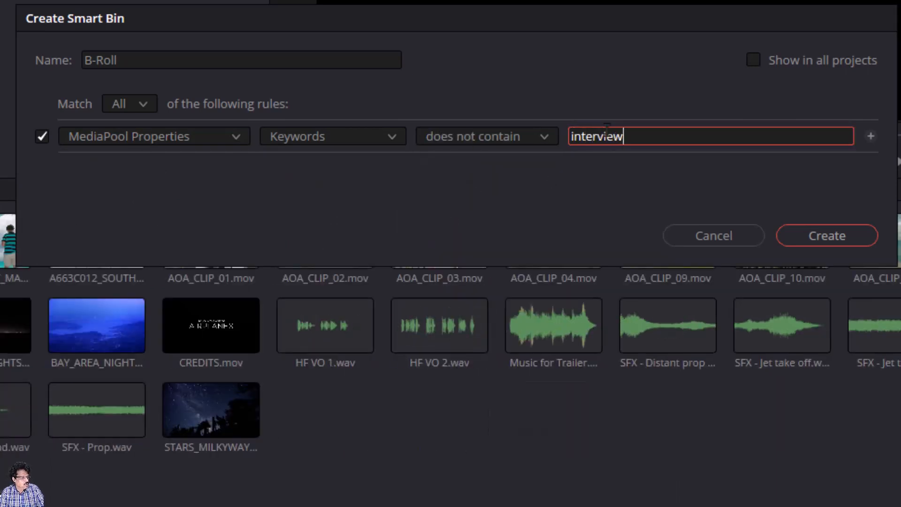
Step: Add a second rule to the B-Roll smart bin so that Keywords does not contain "credits"
{"action": "left_click", "coordinate": [871, 137]}
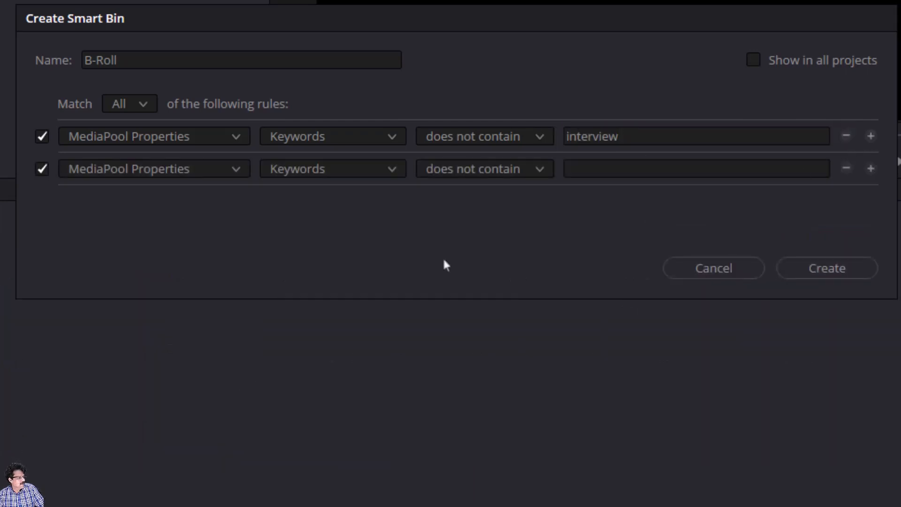
{"action": "left_click", "coordinate": [599, 170]}
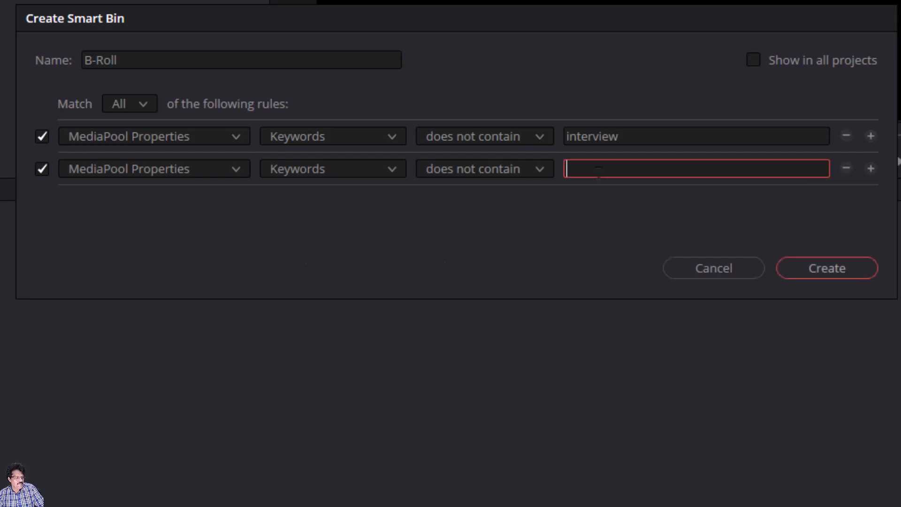
{"action": "type", "text": "credits"}
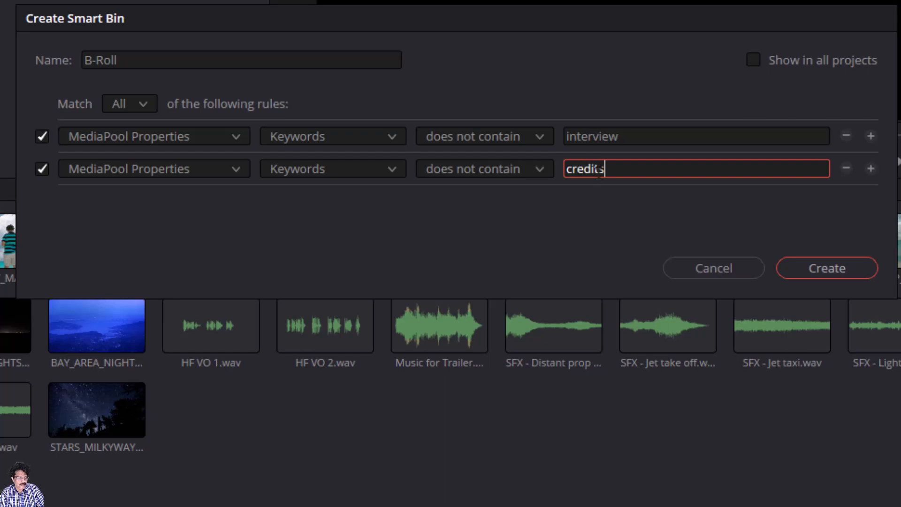
{"action": "left_click", "coordinate": [597, 229]}
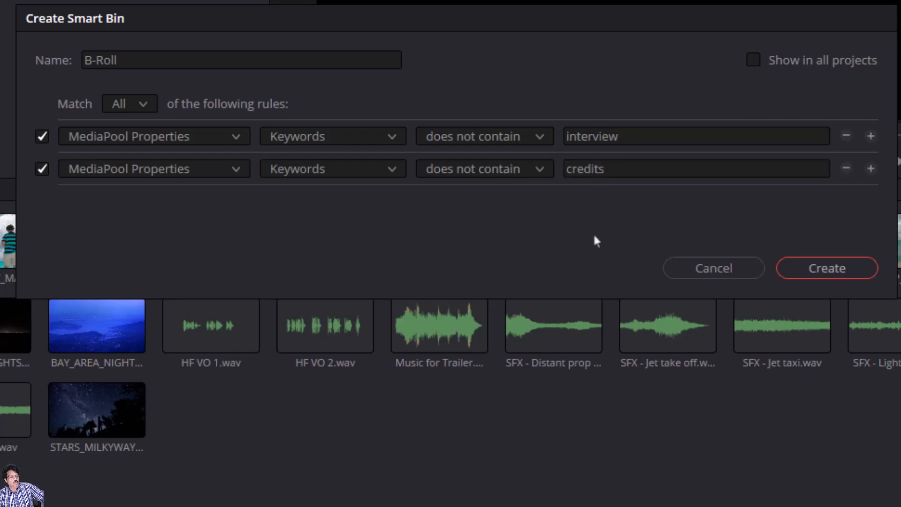
{"action": "left_click_drag", "start_coordinate": [628, 125], "coordinate": [528, 129]}
{"action": "left_click_drag", "start_coordinate": [613, 168], "coordinate": [517, 168]}
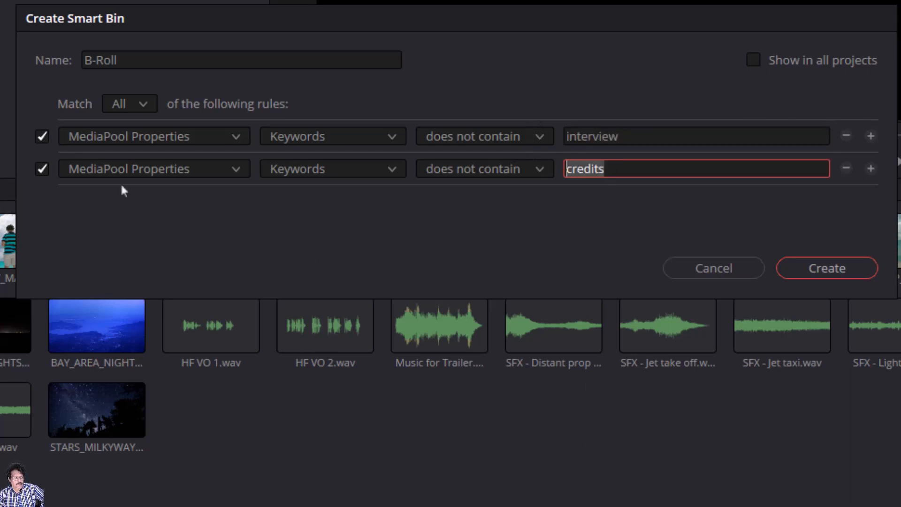
{"action": "left_click_drag", "start_coordinate": [129, 62], "coordinate": [24, 61]}
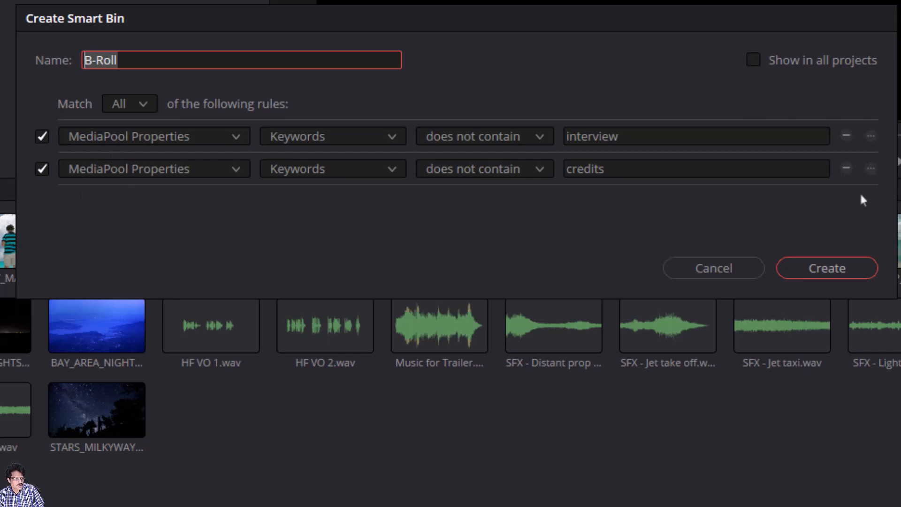
Step: Add a nested rule group below the credits rule and set it to match Any of its rules
{"action": "key", "text": "alt"}
{"action": "left_click", "coordinate": [871, 168], "text": "alt"}
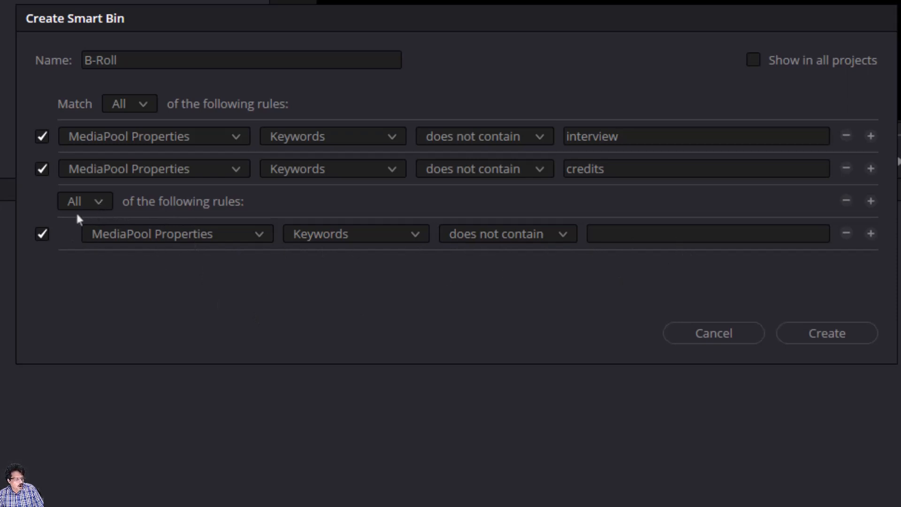
{"action": "left_click", "coordinate": [100, 202]}
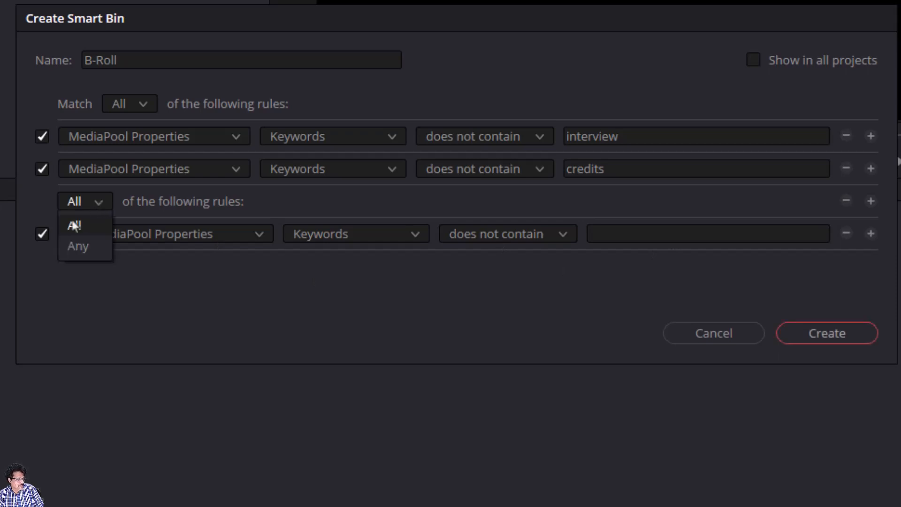
{"action": "left_click", "coordinate": [74, 247]}
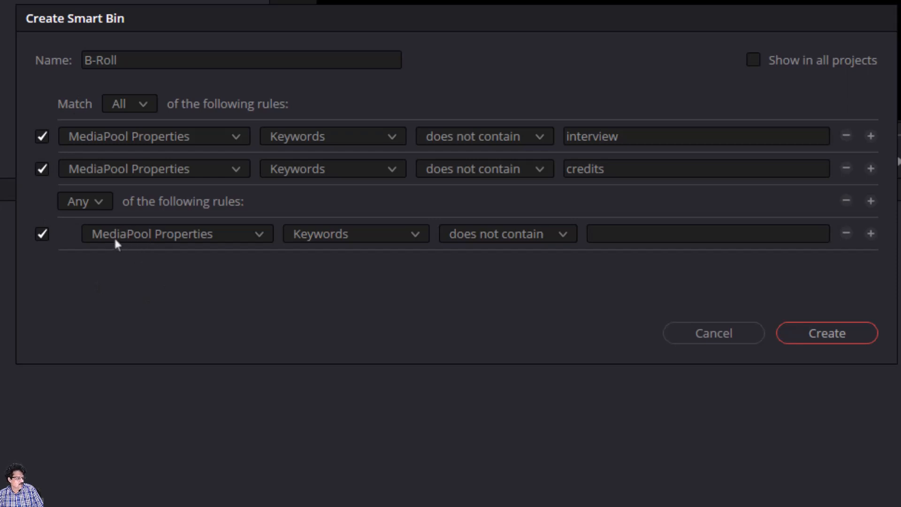
Step: Set the nested group's rule to MediaPool Properties, Clip Type, is Video
{"action": "left_click", "coordinate": [371, 236]}
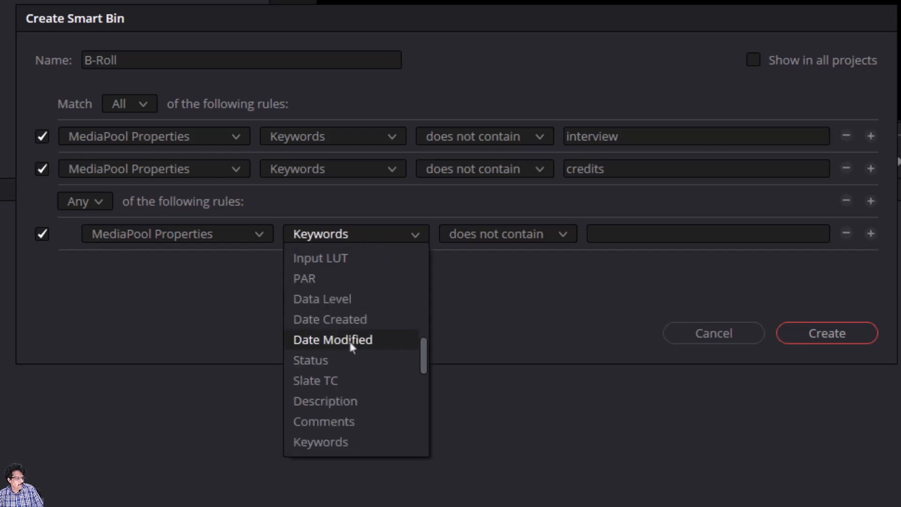
{"action": "key", "text": "c"}
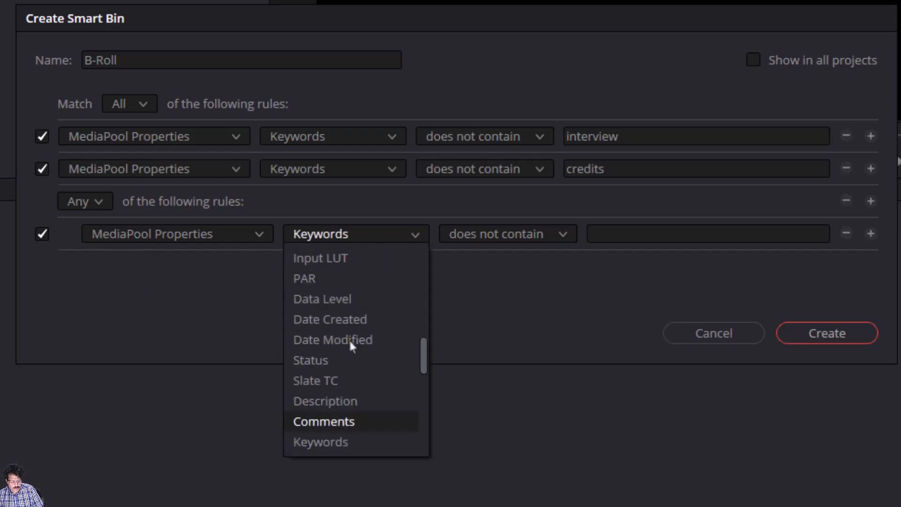
{"action": "key", "text": "c"}
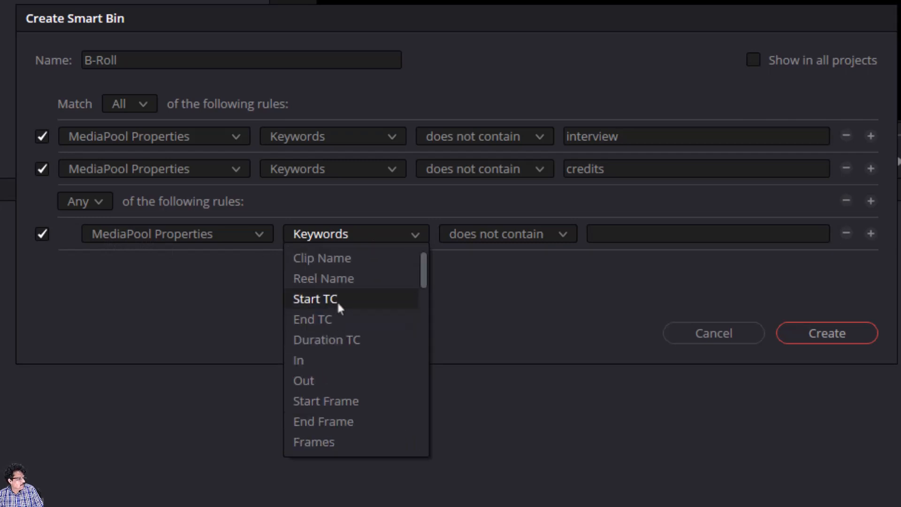
{"action": "key", "text": "c"}
{"action": "scroll", "coordinate": [304, 446], "scroll_direction": "down", "scroll_amount": 1}
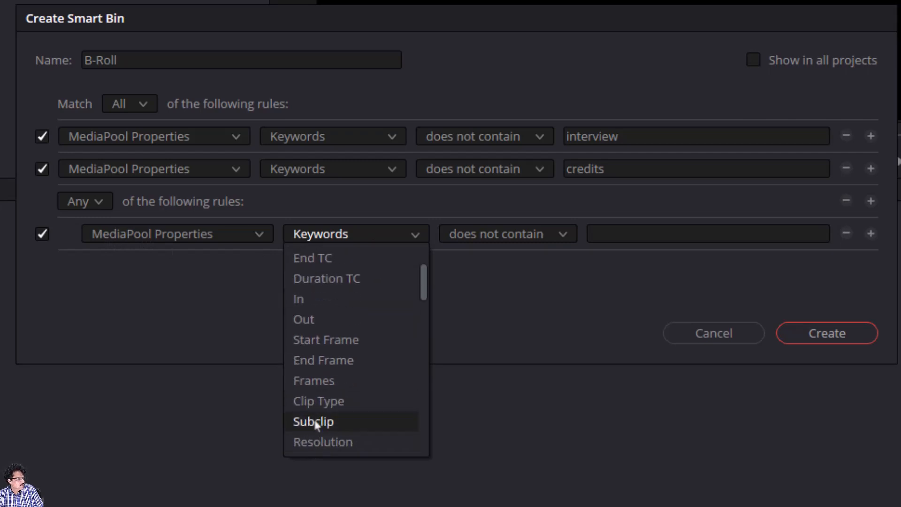
{"action": "left_click", "coordinate": [325, 402]}
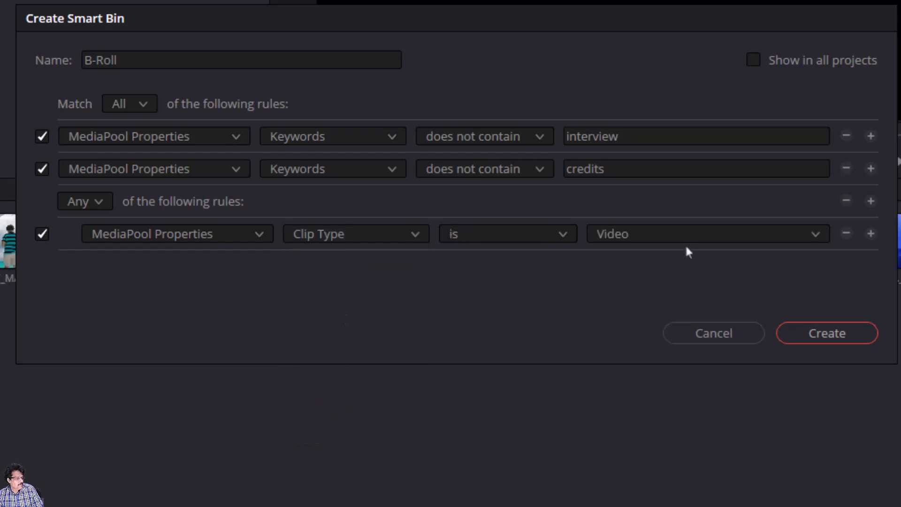
{"action": "left_click", "coordinate": [654, 233]}
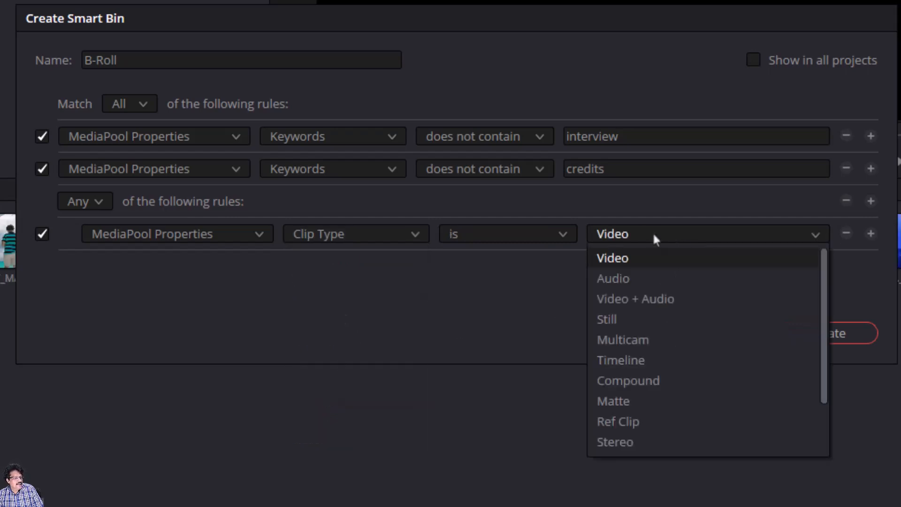
{"action": "left_click", "coordinate": [637, 258]}
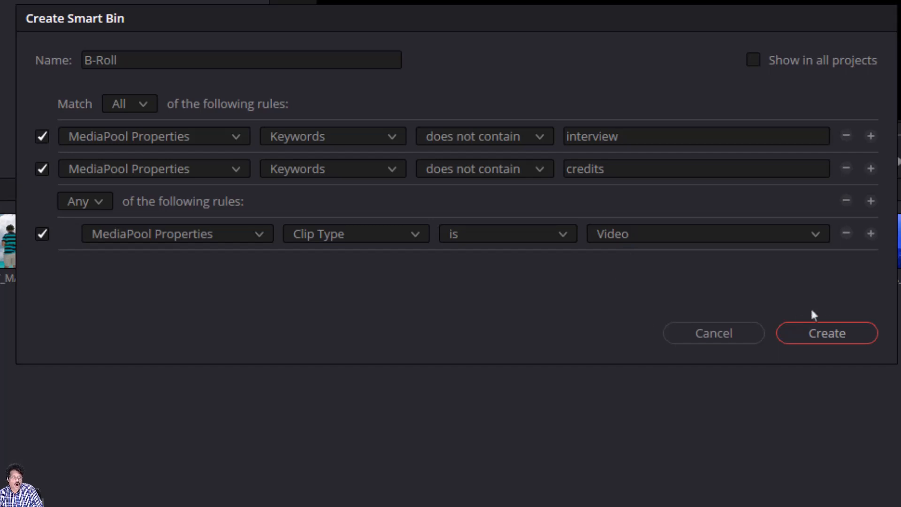
Step: Add a second nested rule, MediaPool Properties, Clip Type, is Video + Audio, and create the B-Roll smart bin
{"action": "left_click", "coordinate": [871, 233]}
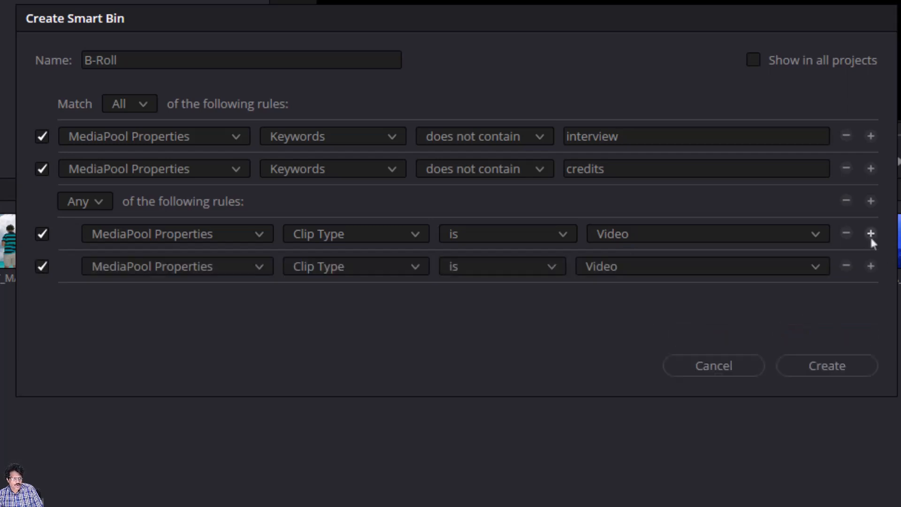
{"action": "left_click", "coordinate": [641, 267]}
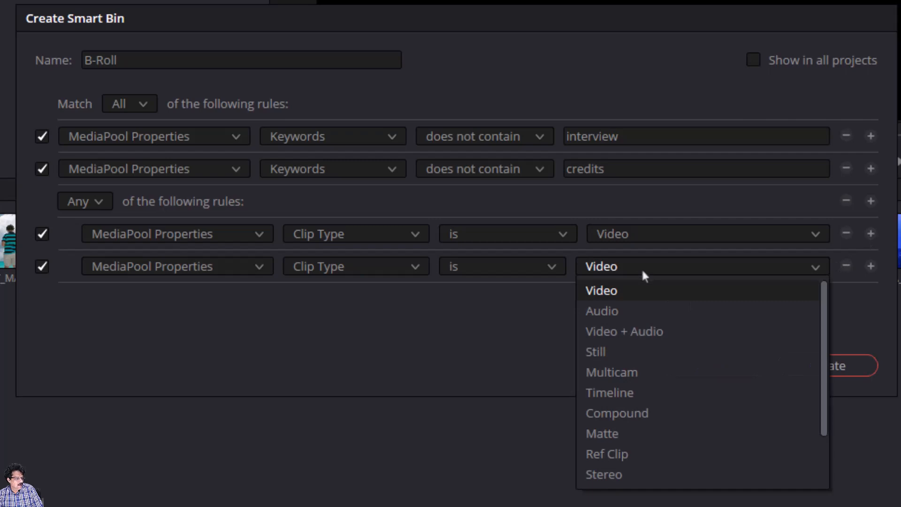
{"action": "left_click", "coordinate": [627, 332]}
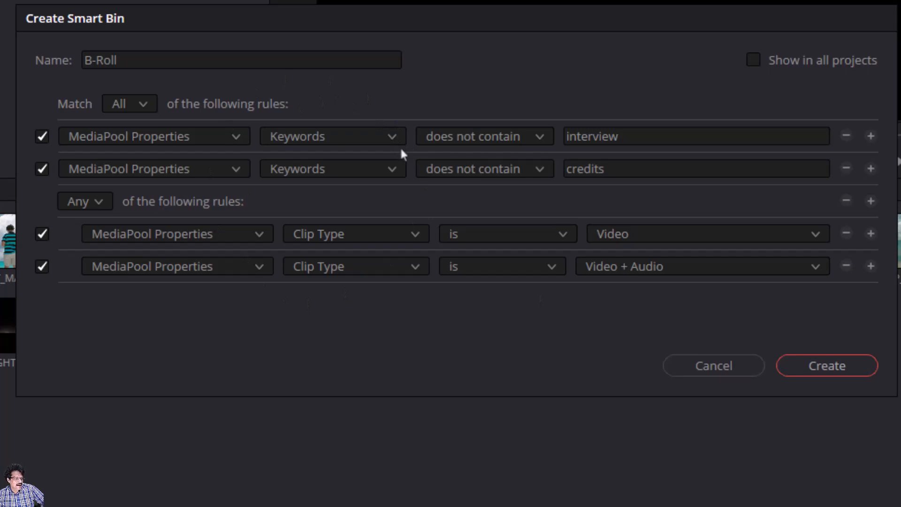
{"action": "left_click_drag", "start_coordinate": [127, 61], "coordinate": [64, 58]}
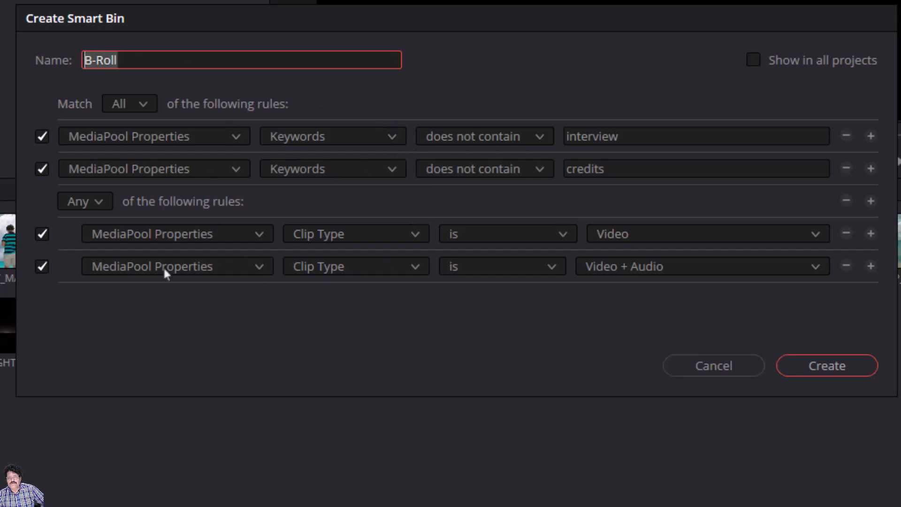
{"action": "left_click", "coordinate": [828, 370]}
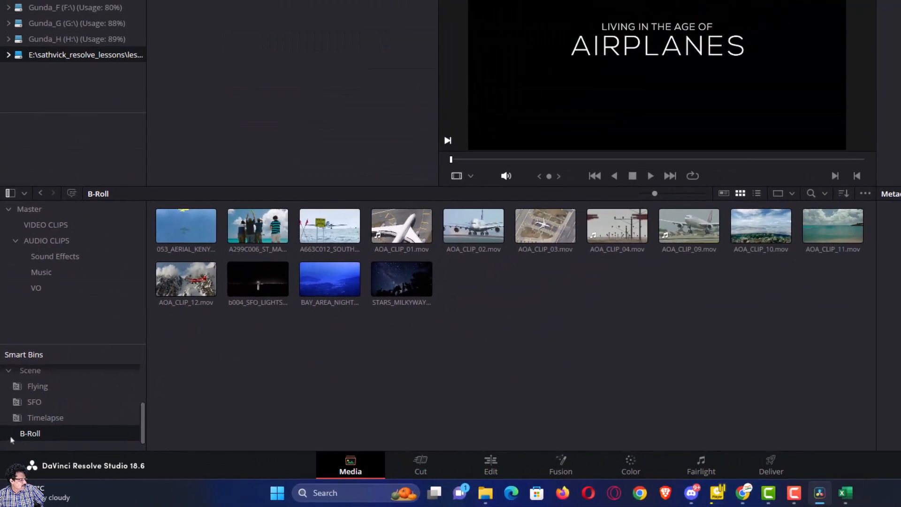
Step: Compare the B-Roll smart bin's clips with the VIDEO CLIPS bin, checking the credits and interview clips
{"action": "left_click", "coordinate": [30, 364]}
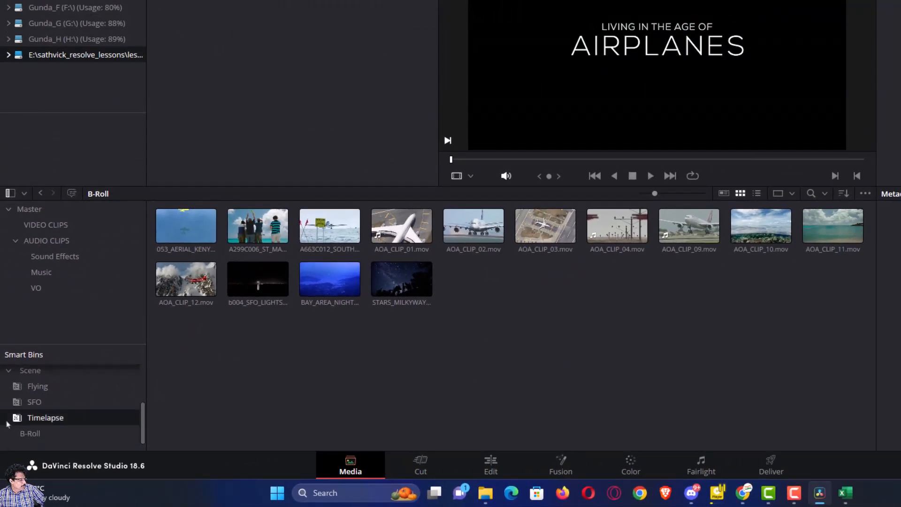
{"action": "left_click", "coordinate": [29, 434]}
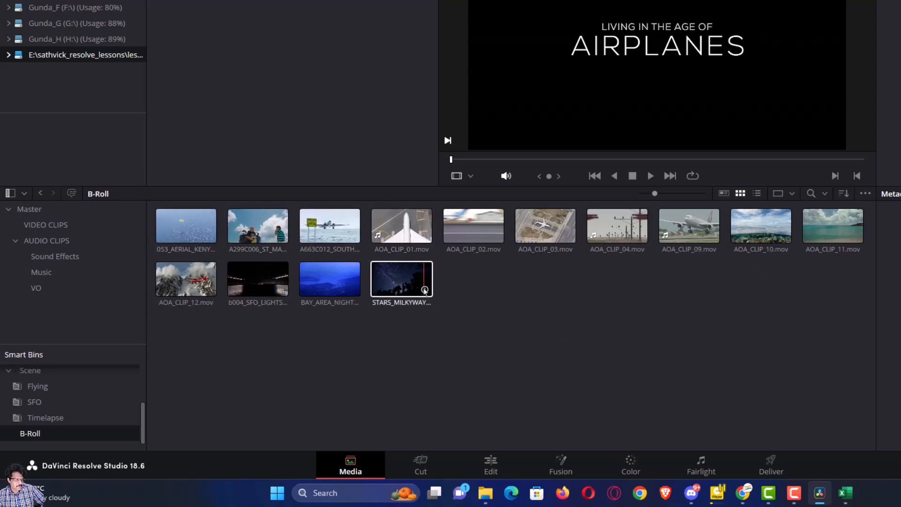
{"action": "left_click", "coordinate": [57, 226]}
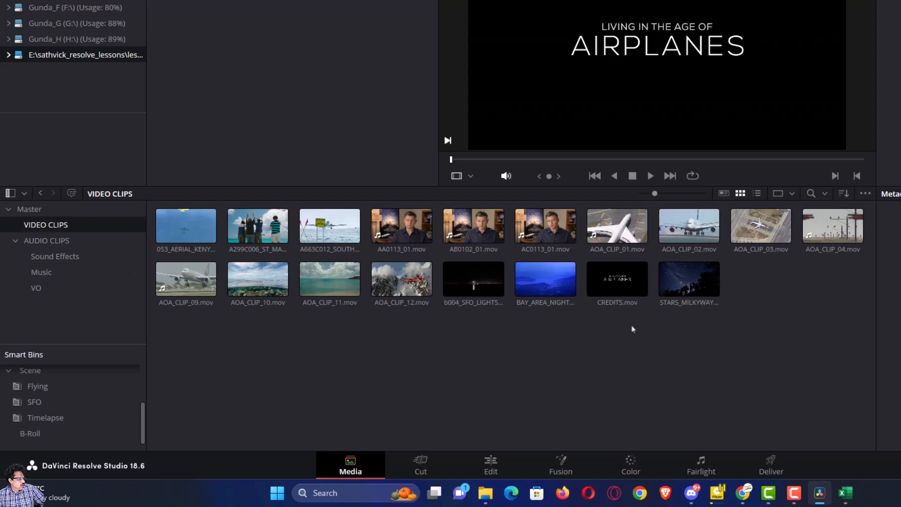
{"action": "left_click", "coordinate": [618, 280]}
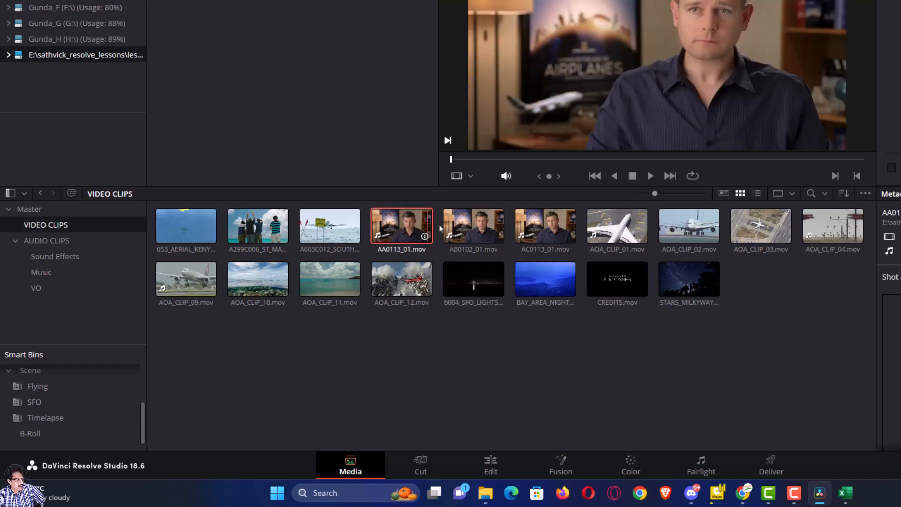
{"action": "left_click", "coordinate": [545, 227]}
Step: Open the B-Roll smart bin's rules for review and close them without making changes
{"action": "left_click", "coordinate": [30, 433]}
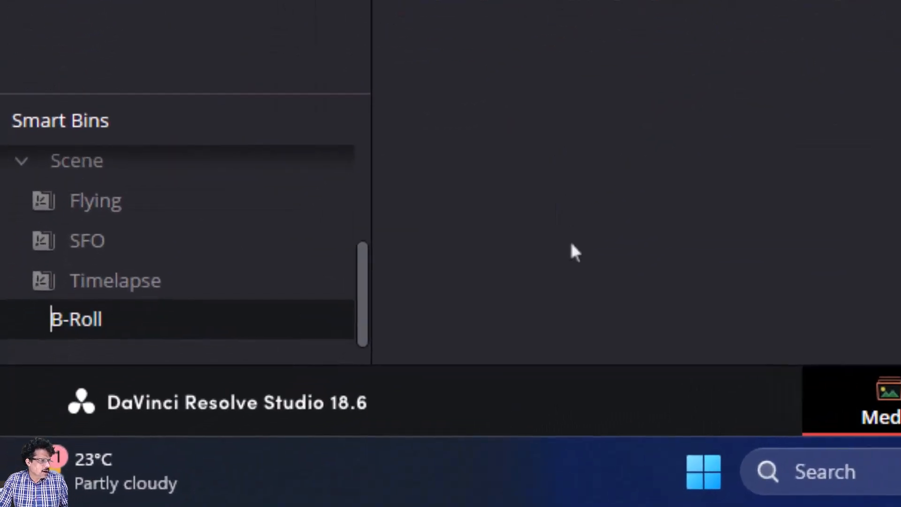
{"action": "left_click_drag", "start_coordinate": [50, 320], "coordinate": [64, 320]}
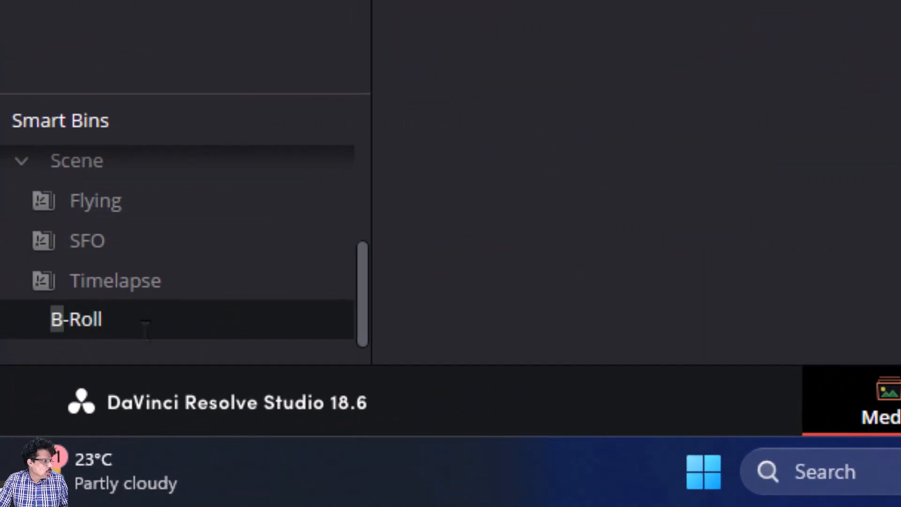
{"action": "left_click", "coordinate": [137, 329]}
{"action": "left_click", "coordinate": [529, 287]}
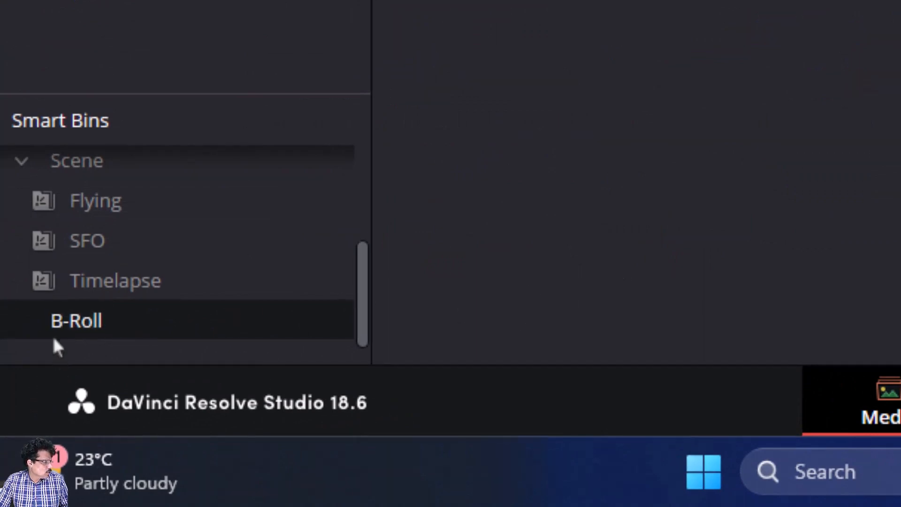
{"action": "double_click", "coordinate": [12, 317]}
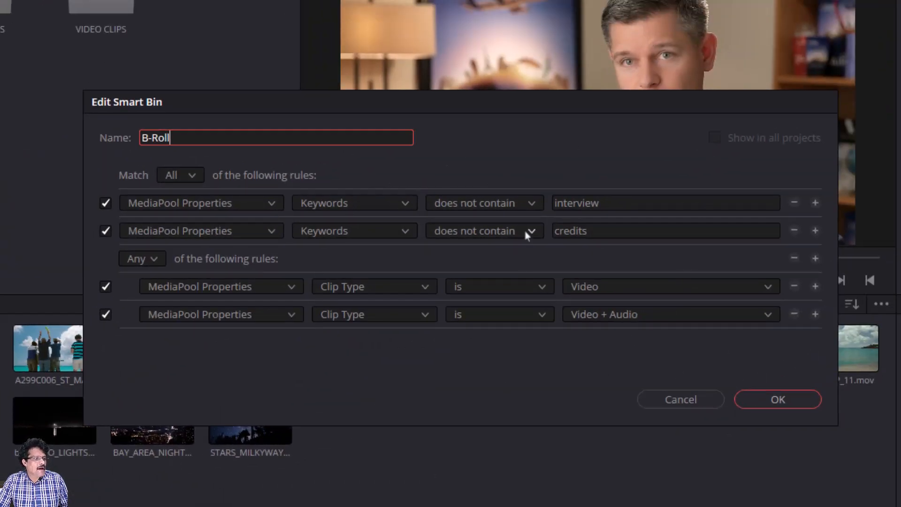
{"action": "left_click", "coordinate": [688, 400]}
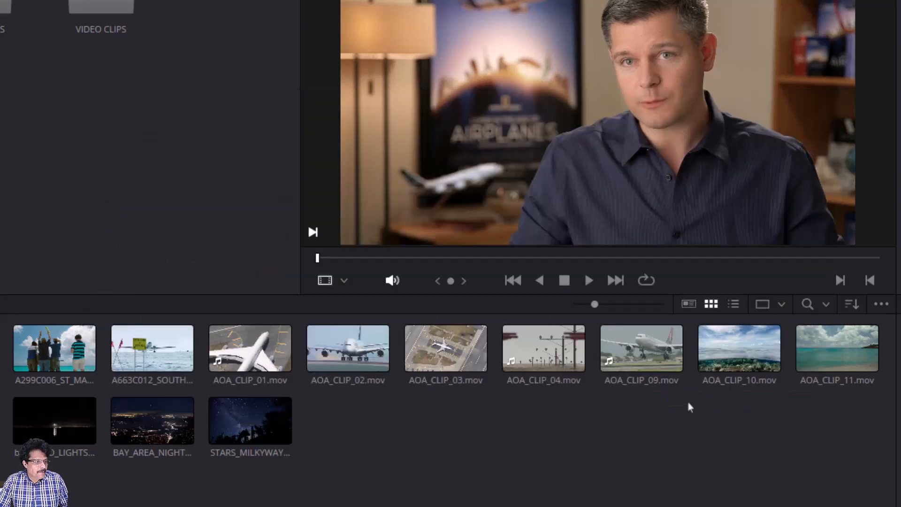
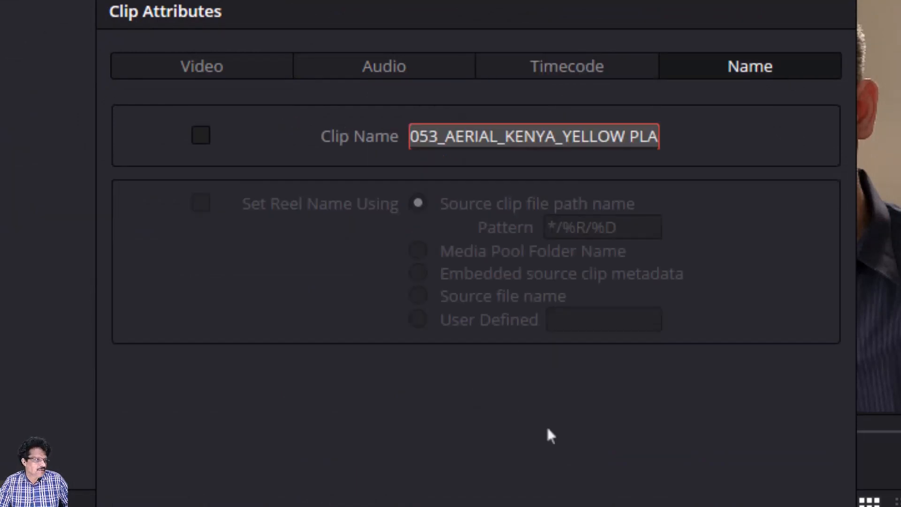
{"action": "left_click", "coordinate": [478, 135]}
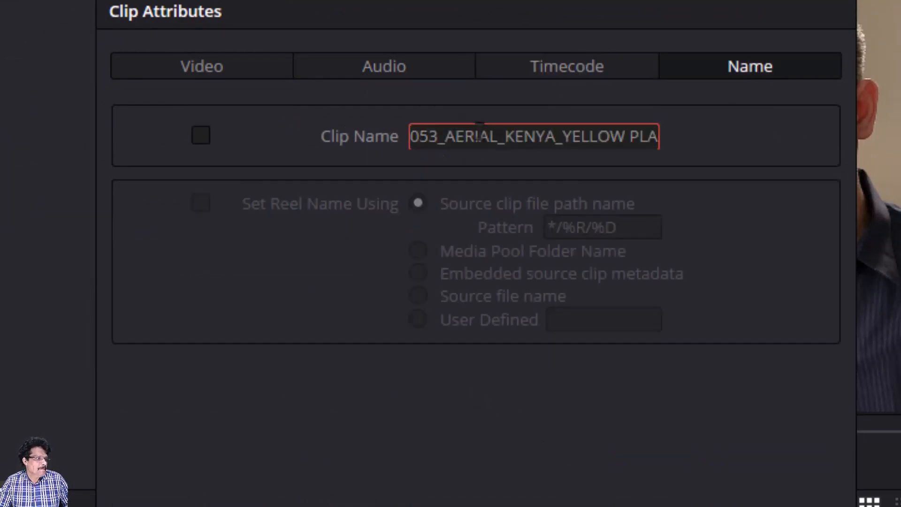
{"action": "left_click_drag", "start_coordinate": [411, 135], "coordinate": [787, 141]}
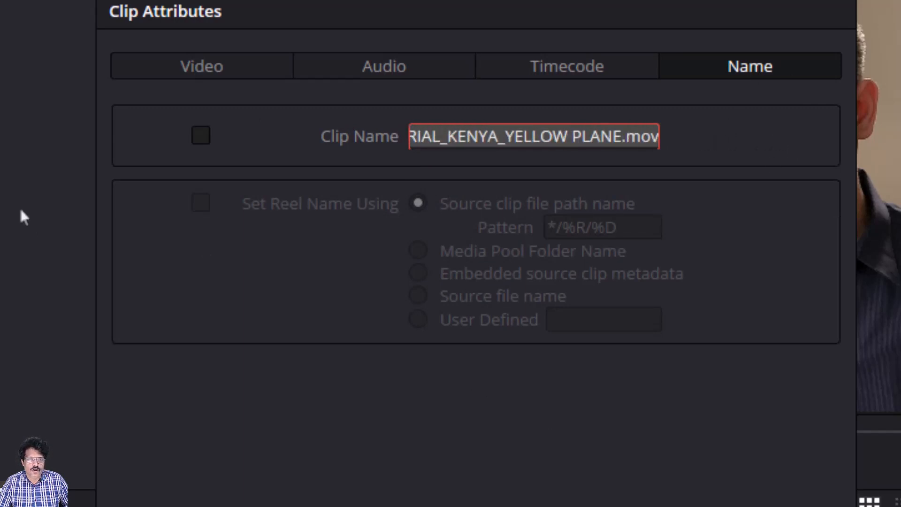
{"action": "left_click", "coordinate": [199, 140]}
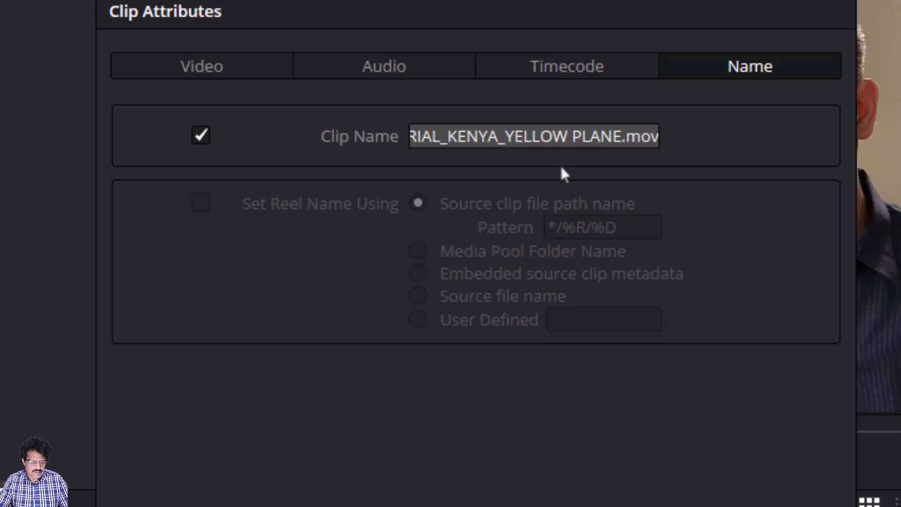
{"action": "left_click", "coordinate": [573, 141]}
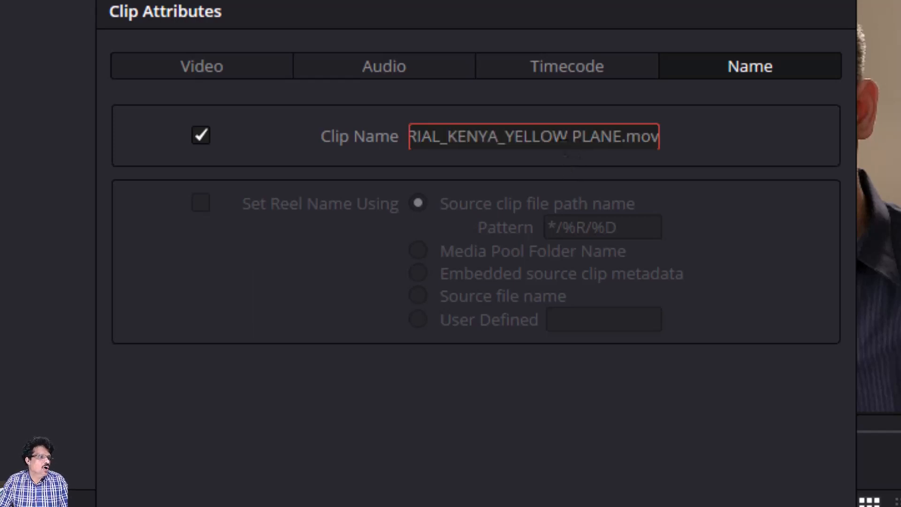
{"action": "left_click", "coordinate": [515, 136]}
{"action": "left_click", "coordinate": [200, 135]}
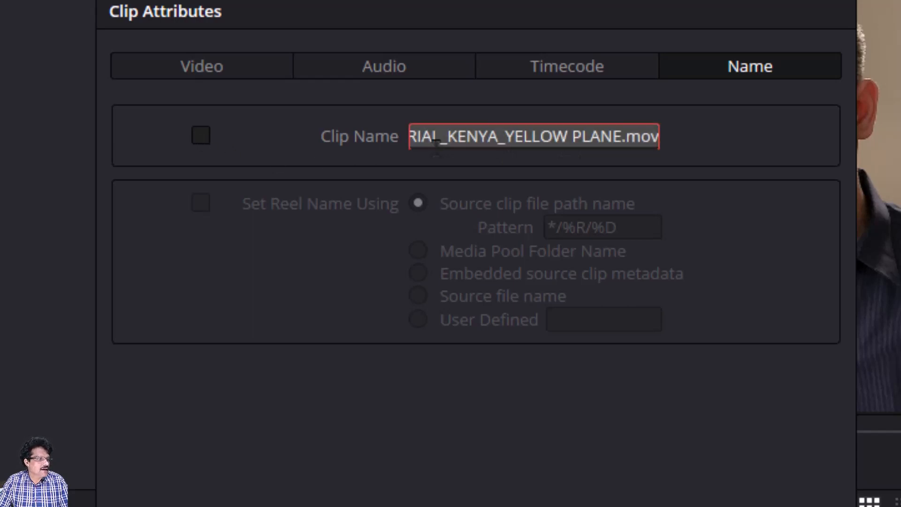
Step: Replace the clip name in the selected B-Roll clips' attributes with the prefix "AOA_"
{"action": "type", "text": "AOA"}
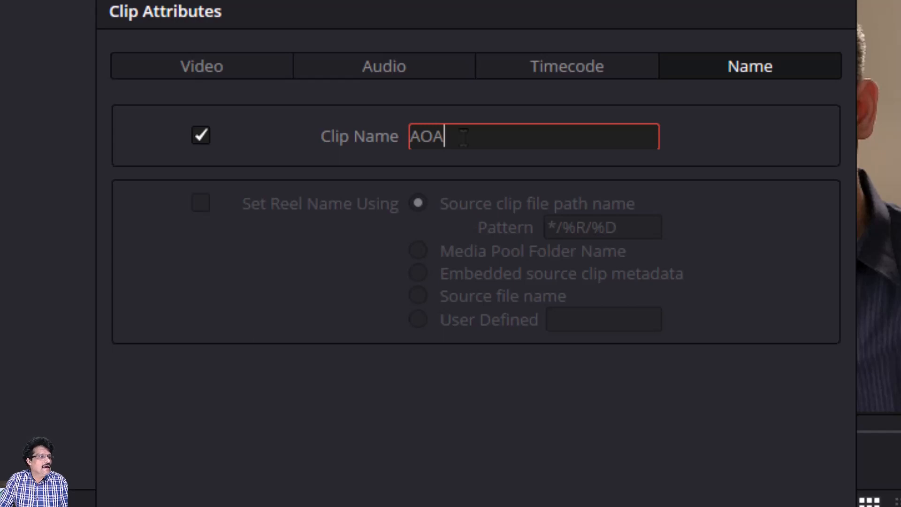
{"action": "left_click_drag", "start_coordinate": [451, 138], "coordinate": [407, 138]}
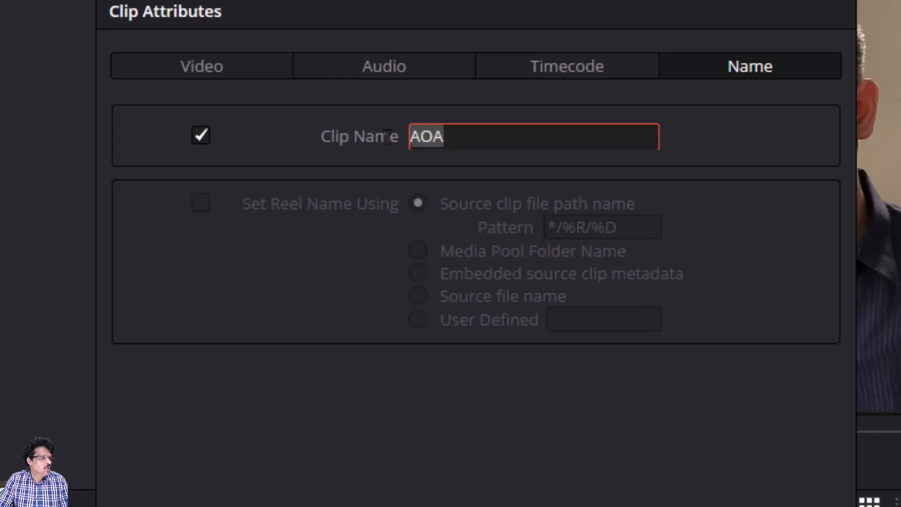
{"action": "left_click", "coordinate": [482, 145]}
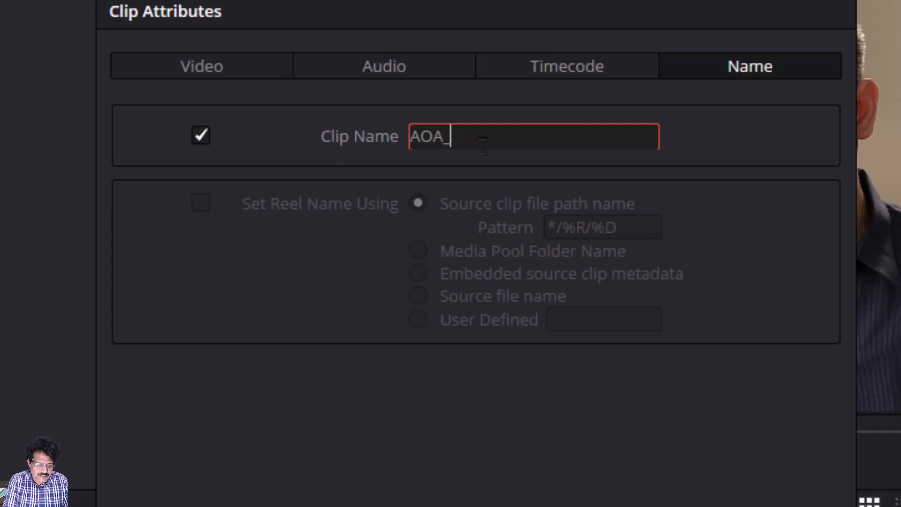
Step: Insert the Shot metadata variable after the "AOA_" prefix in the clip name
{"action": "type", "text": "%"}
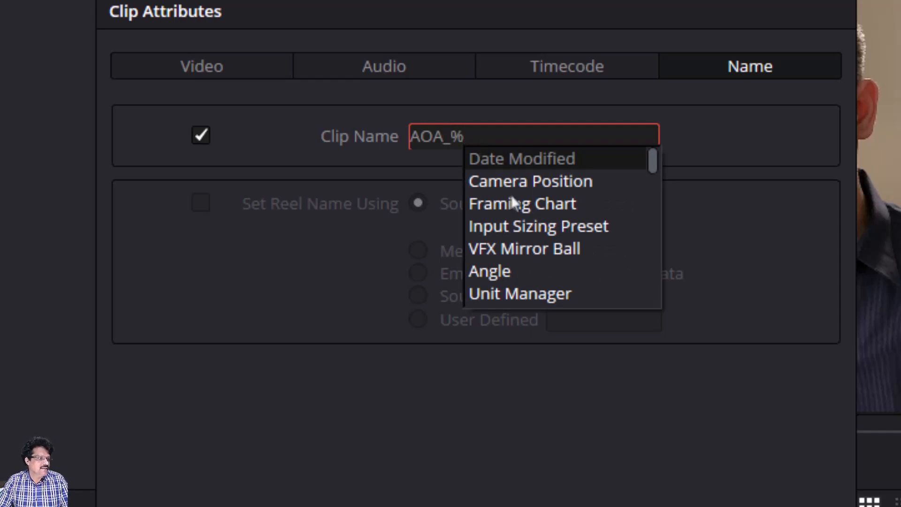
{"action": "scroll", "coordinate": [512, 203], "scroll_direction": "down", "scroll_amount": 3}
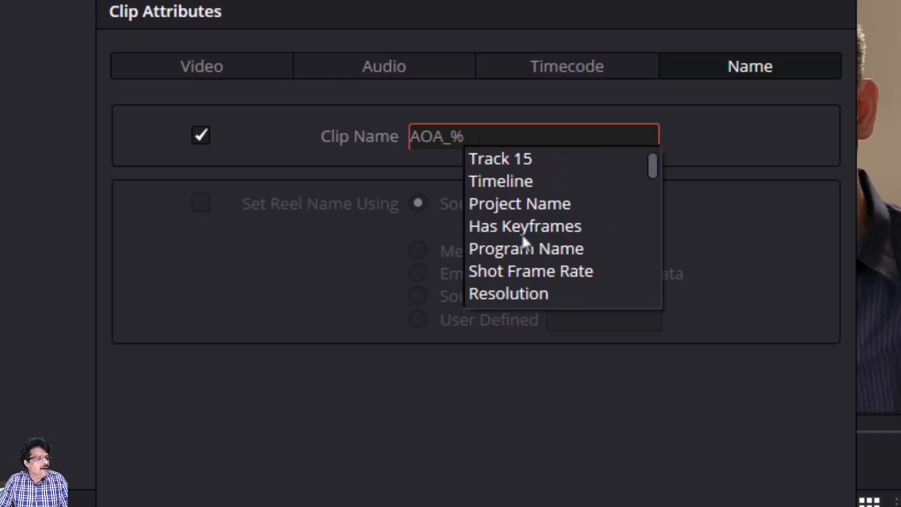
{"action": "scroll", "coordinate": [522, 238], "scroll_direction": "down", "scroll_amount": 5}
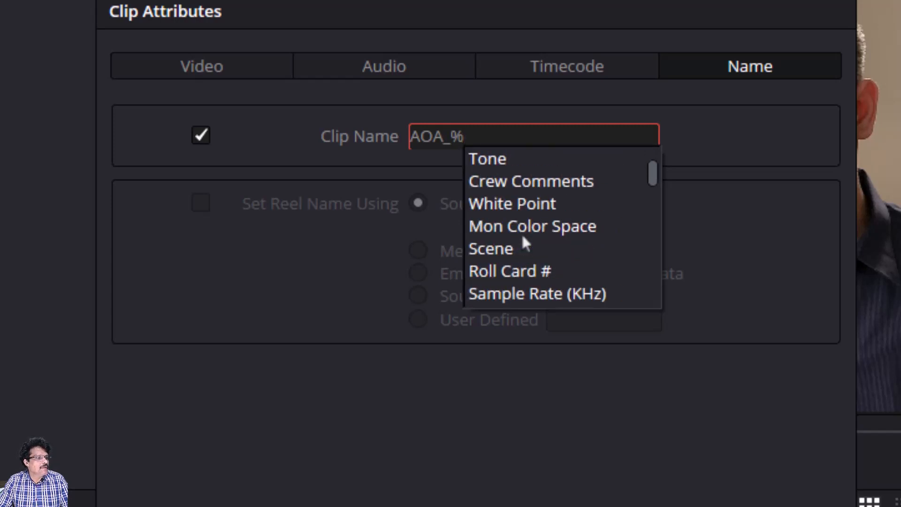
{"action": "scroll", "coordinate": [522, 237], "scroll_direction": "down", "scroll_amount": 1}
{"action": "type", "text": "s"}
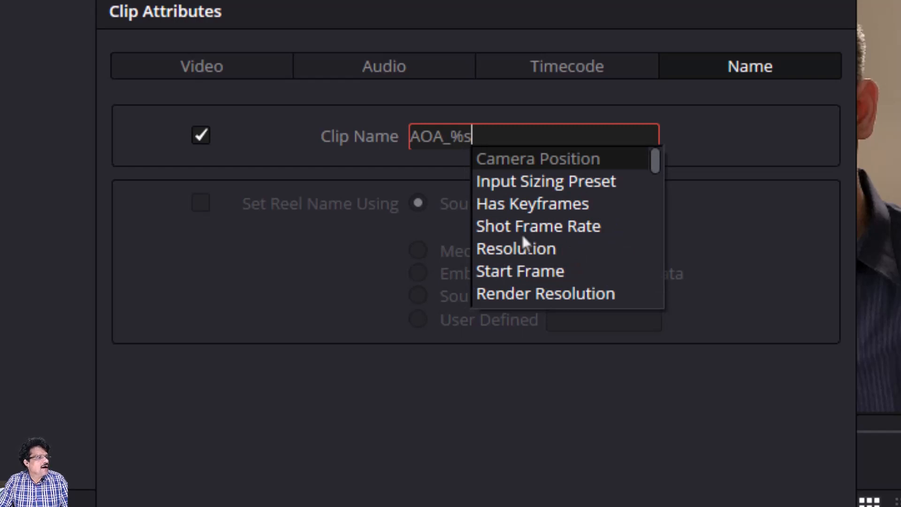
{"action": "type", "text": "h"}
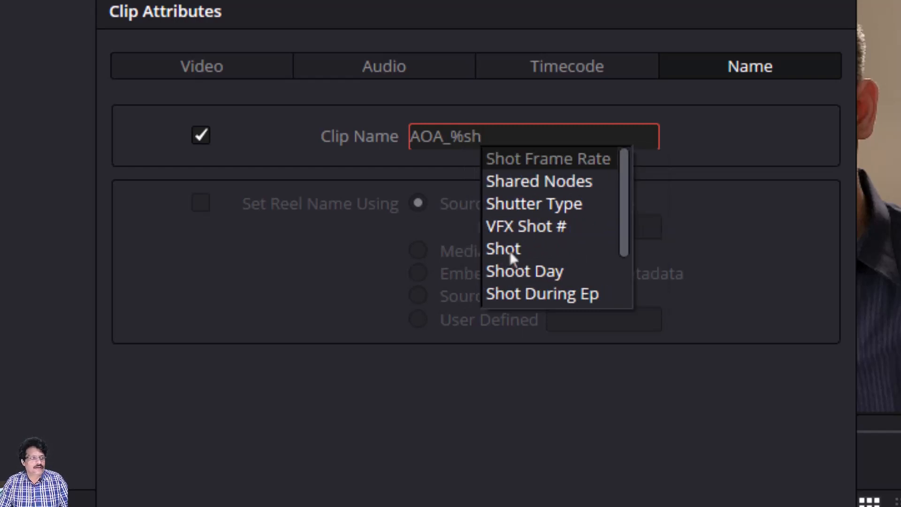
{"action": "left_click", "coordinate": [510, 250]}
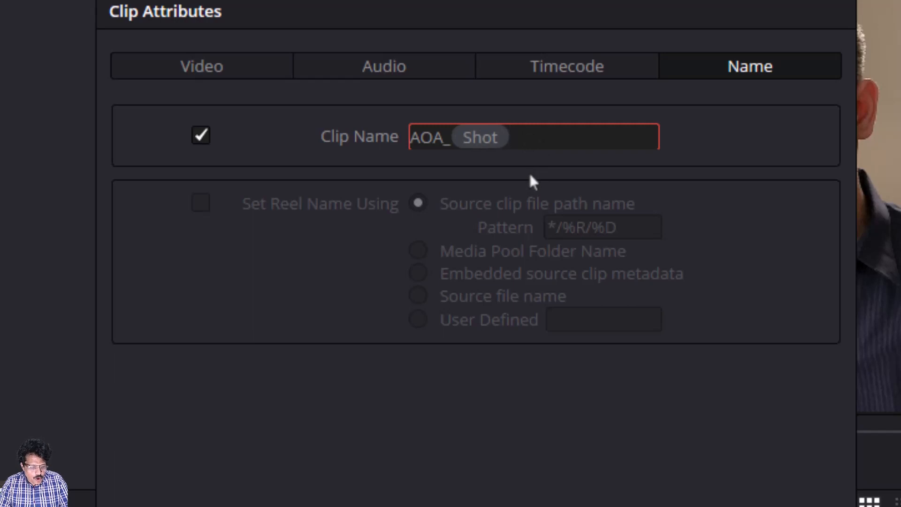
Step: Append the Comments metadata variable after Shot in the clip name and apply the naming to the selected clips
{"action": "type", "text": "%"}
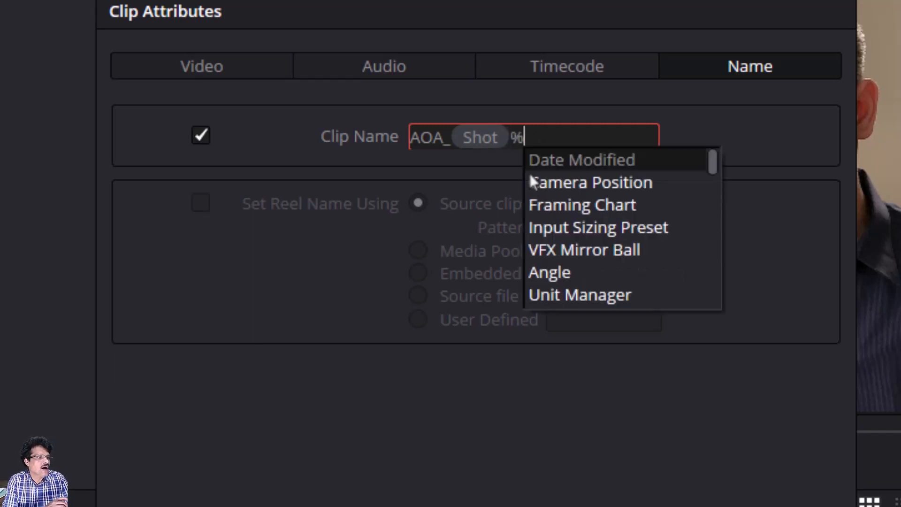
{"action": "type", "text": "co"}
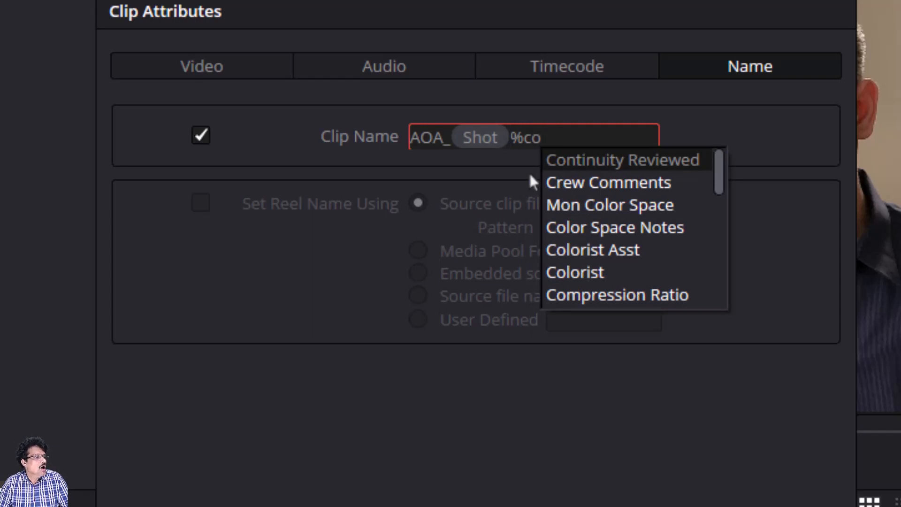
{"action": "type", "text": "m"}
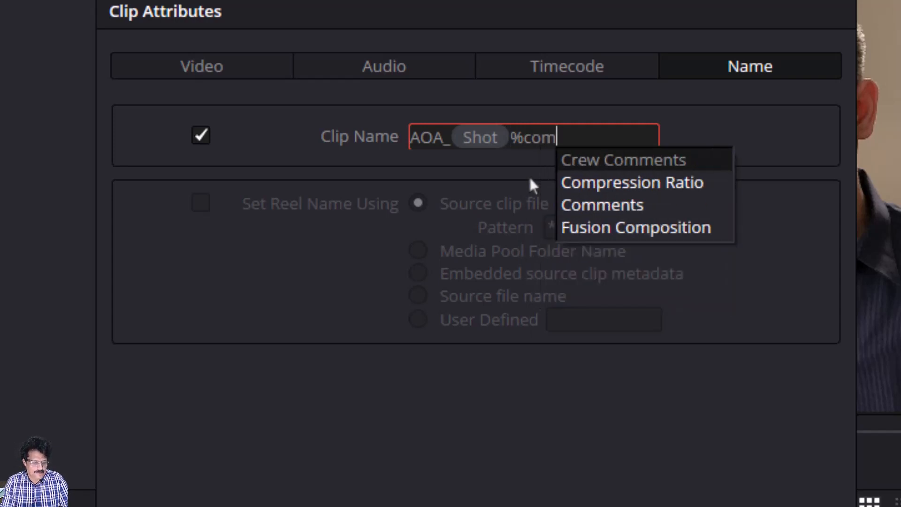
{"action": "type", "text": "m"}
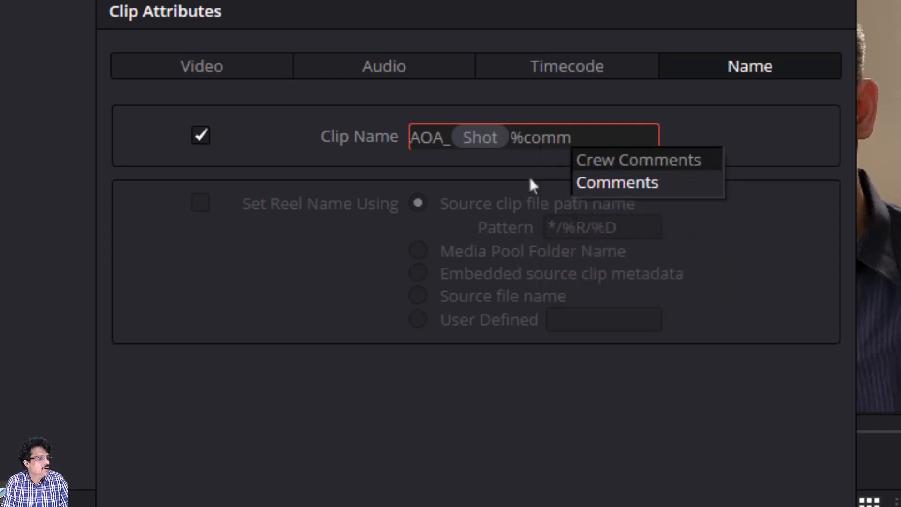
{"action": "left_click", "coordinate": [628, 182]}
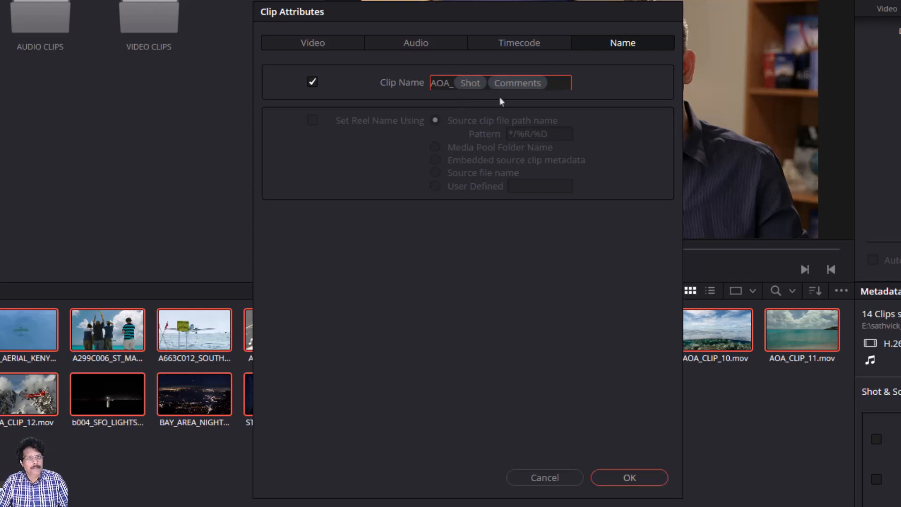
{"action": "left_click", "coordinate": [629, 477]}
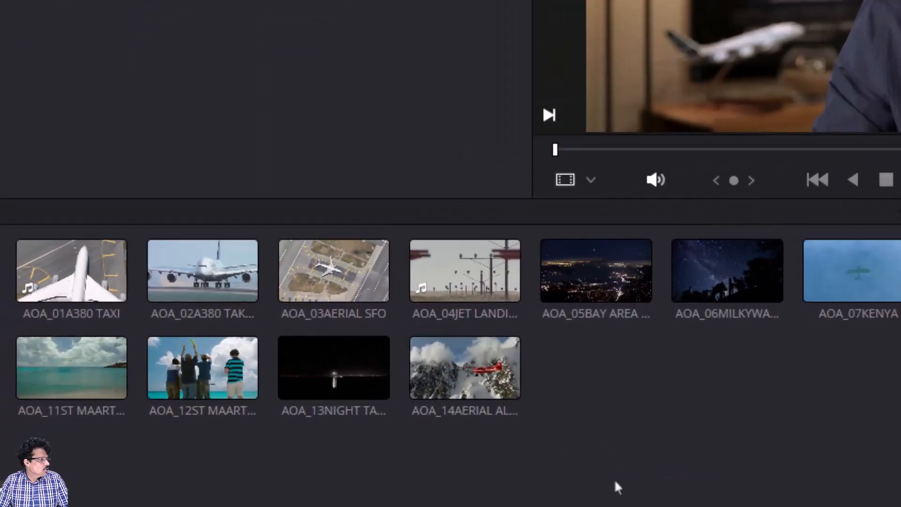
Step: Add an underscore between the Shot and Comments variables in the clip name of all B-Roll clips and apply it
{"action": "left_click", "coordinate": [53, 263]}
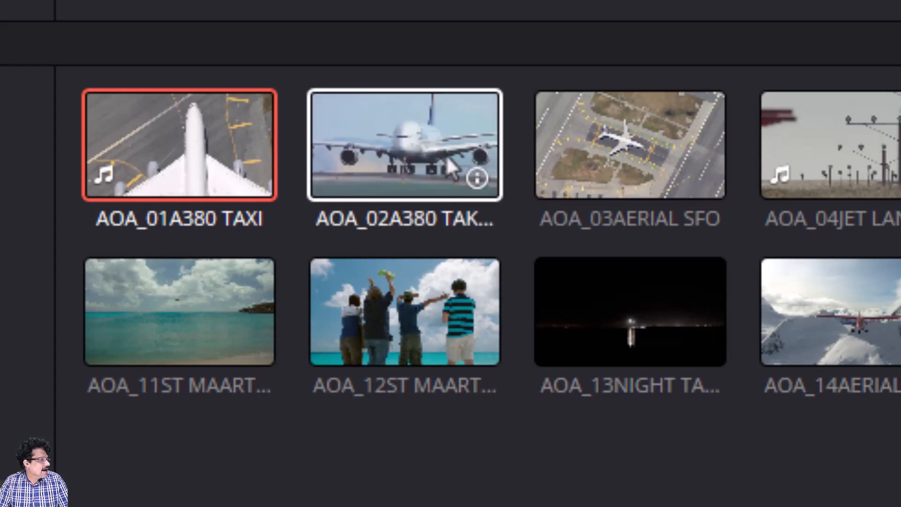
{"action": "left_click", "coordinate": [442, 186]}
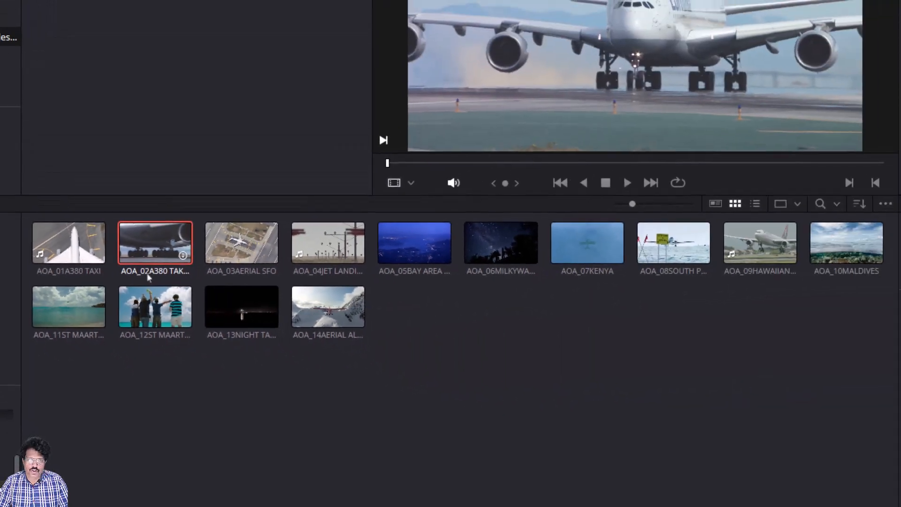
{"action": "left_click_drag", "start_coordinate": [846, 367], "coordinate": [79, 231]}
{"action": "right_click", "coordinate": [247, 244]}
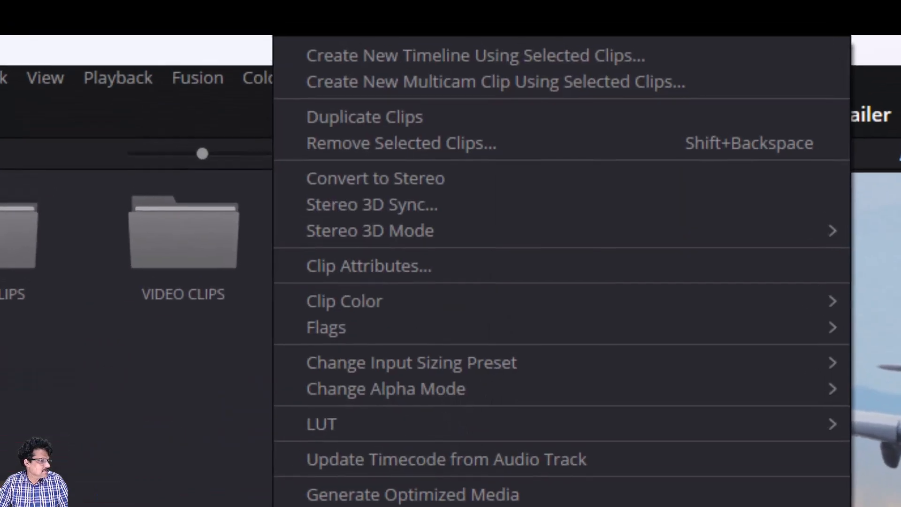
{"action": "left_click", "coordinate": [506, 265]}
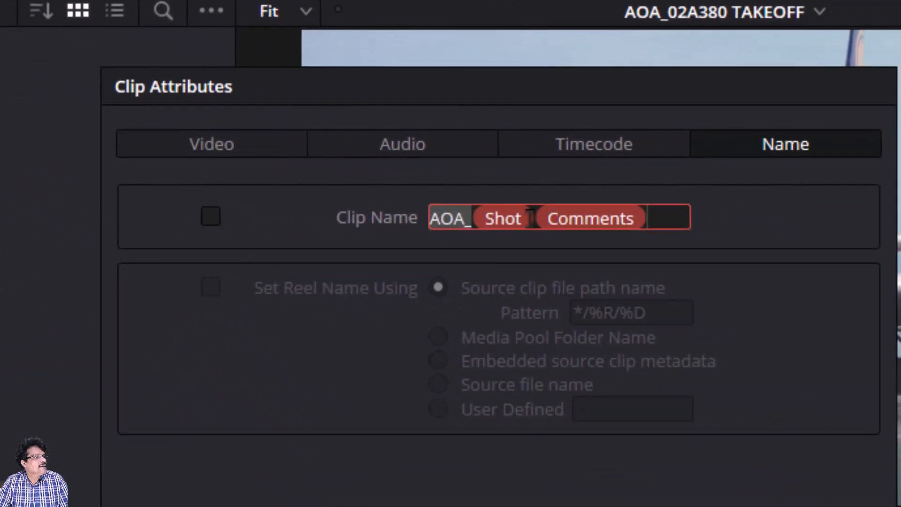
{"action": "left_click", "coordinate": [530, 217]}
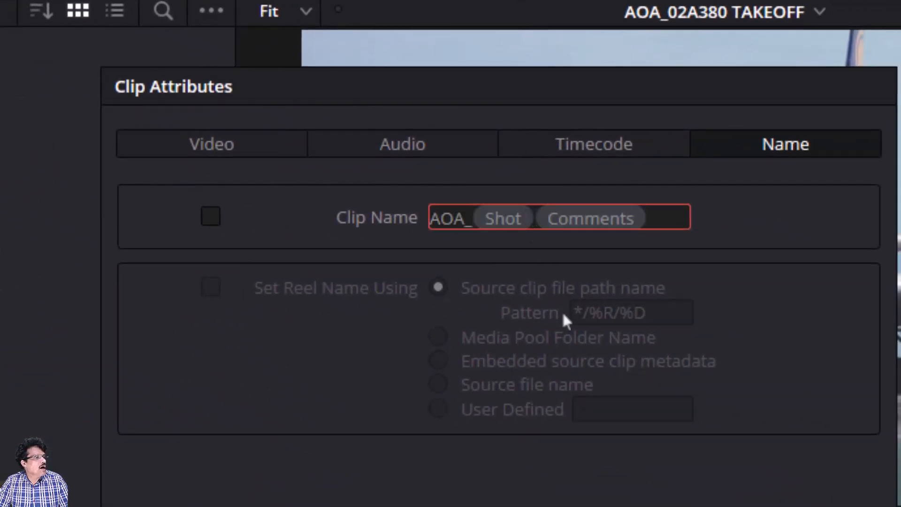
{"action": "type", "text": "_"}
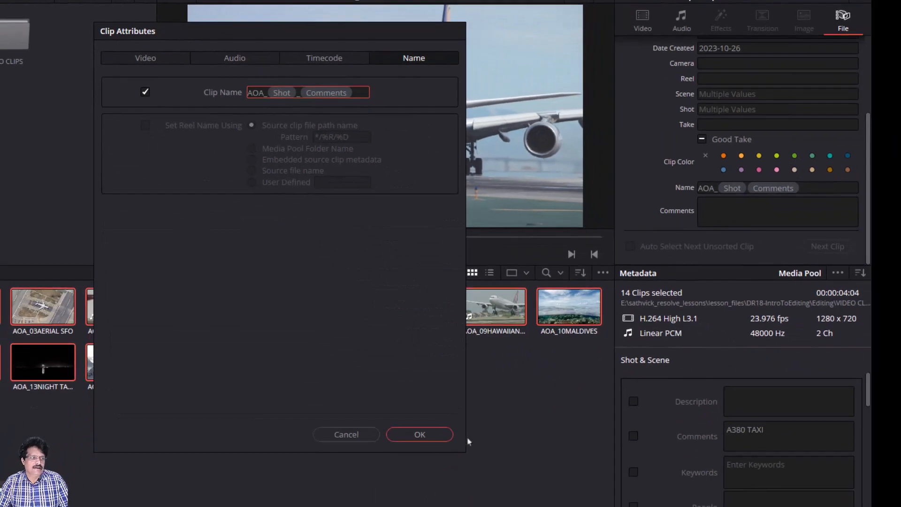
{"action": "left_click", "coordinate": [418, 433]}
{"action": "left_click", "coordinate": [276, 460]}
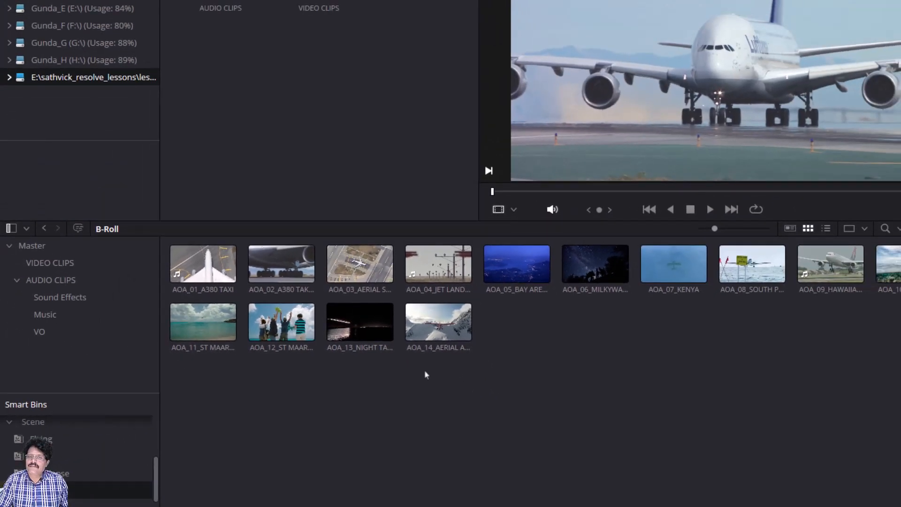
Step: Select all three clips in the Interview smart bin and replace the clip name in their attributes with the prefix "INT_"
{"action": "scroll", "coordinate": [71, 476], "scroll_direction": "up", "scroll_amount": 3}
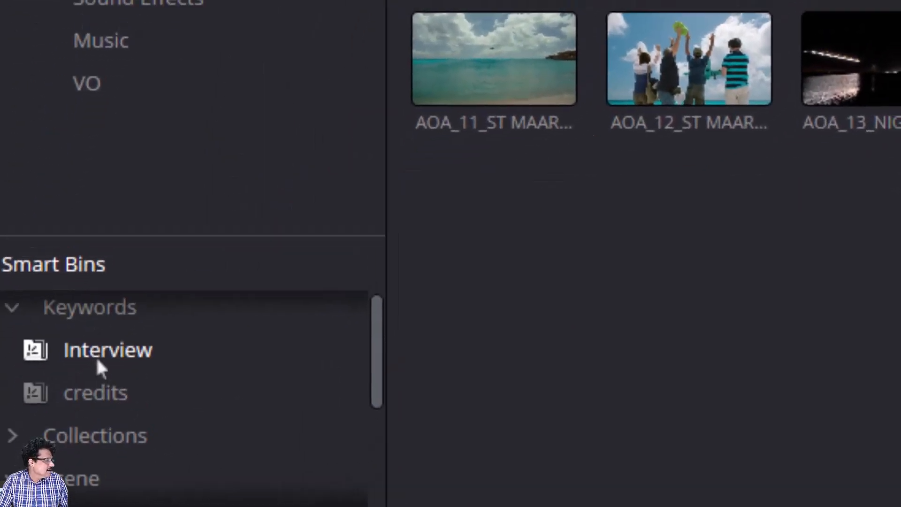
{"action": "left_click", "coordinate": [104, 342]}
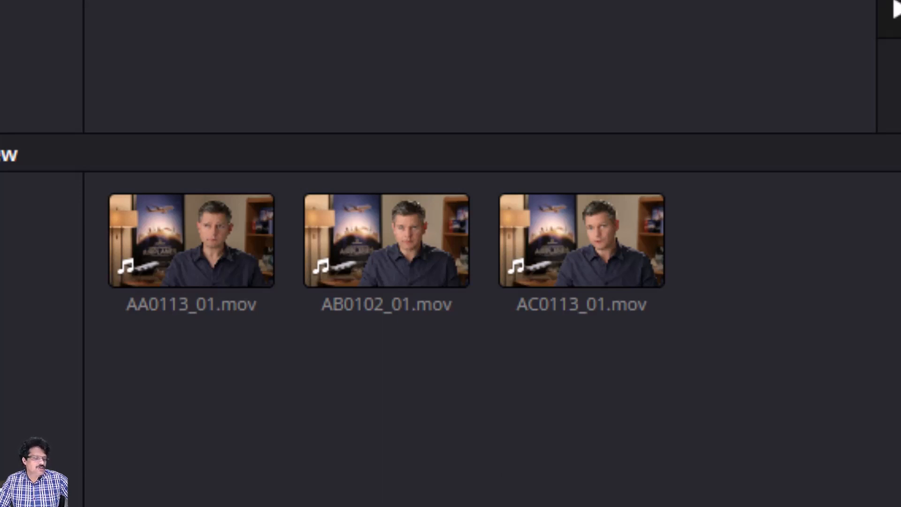
{"action": "left_click_drag", "start_coordinate": [841, 472], "coordinate": [122, 231]}
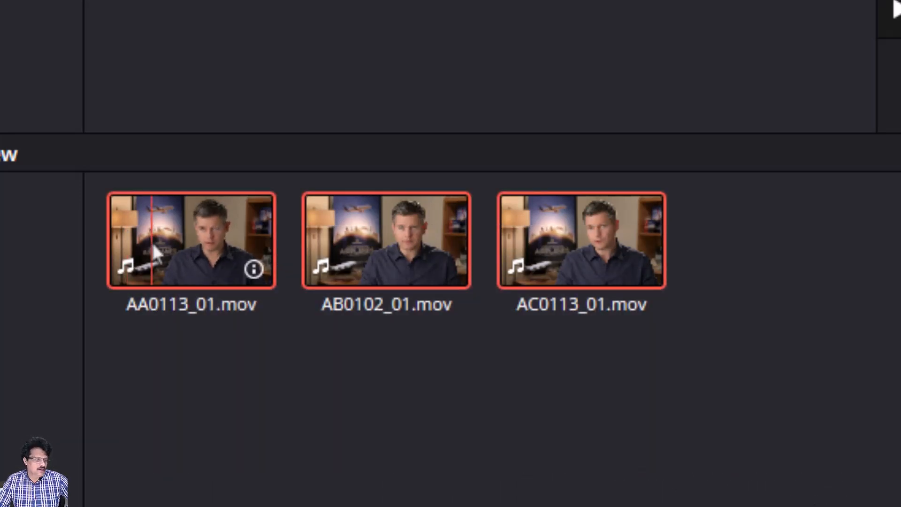
{"action": "right_click", "coordinate": [151, 242]}
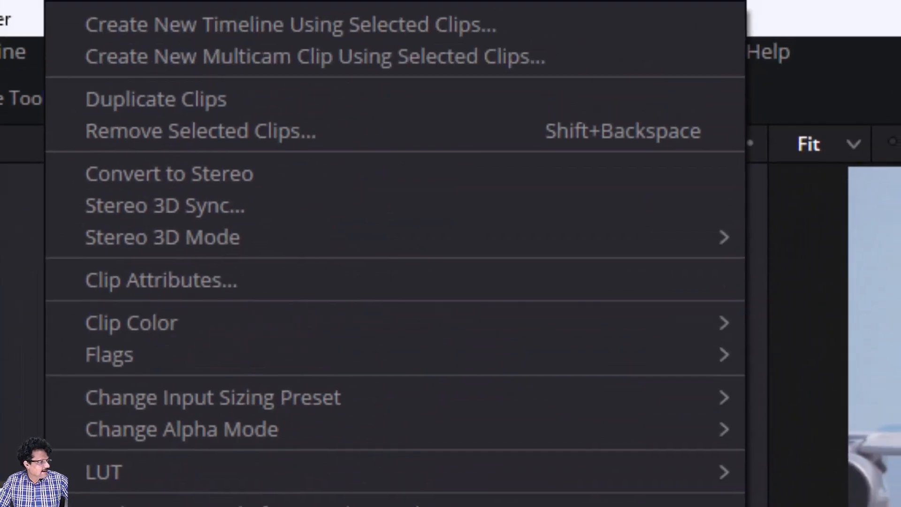
{"action": "left_click", "coordinate": [111, 286]}
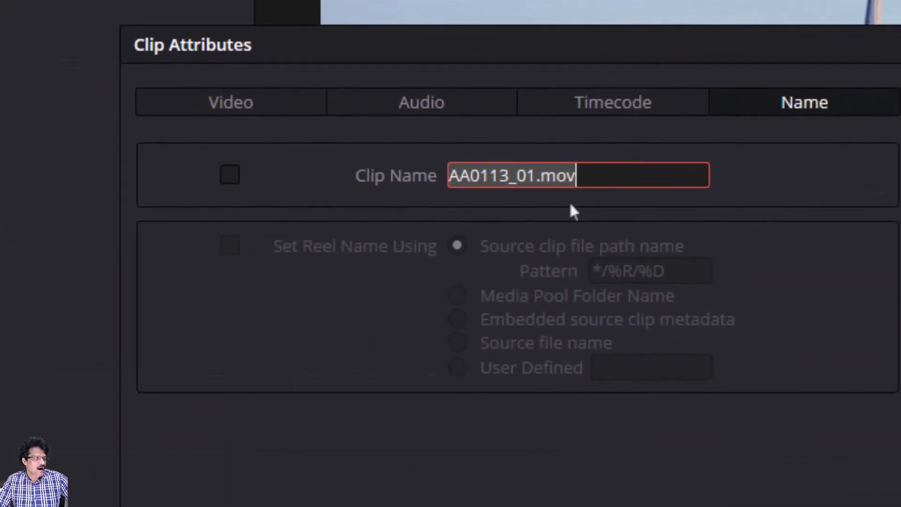
{"action": "left_click", "coordinate": [577, 174]}
{"action": "left_click_drag", "start_coordinate": [576, 175], "coordinate": [435, 171]}
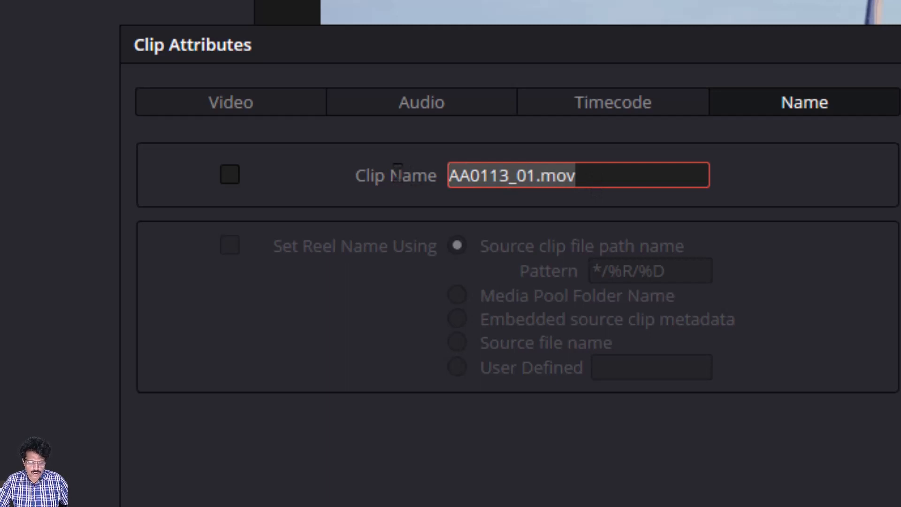
{"action": "key", "text": "BackSpace"}
{"action": "type", "text": "INT"}
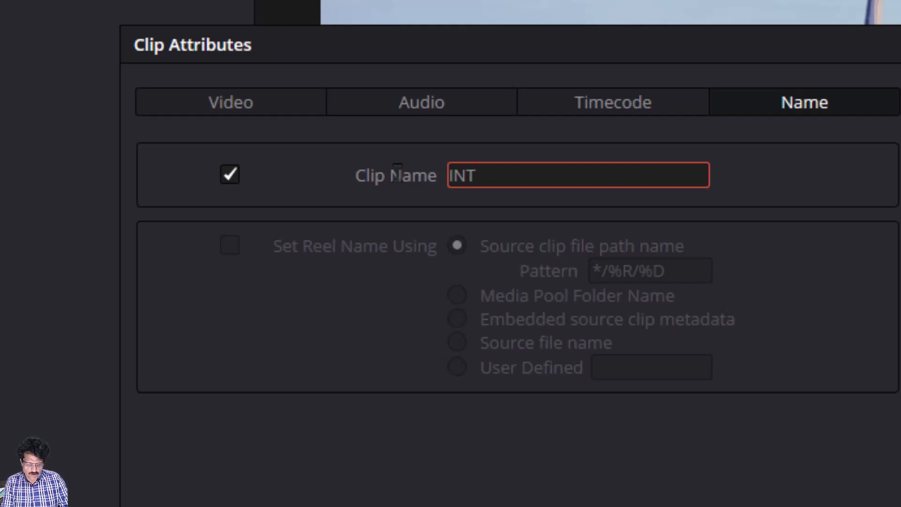
{"action": "type", "text": "_"}
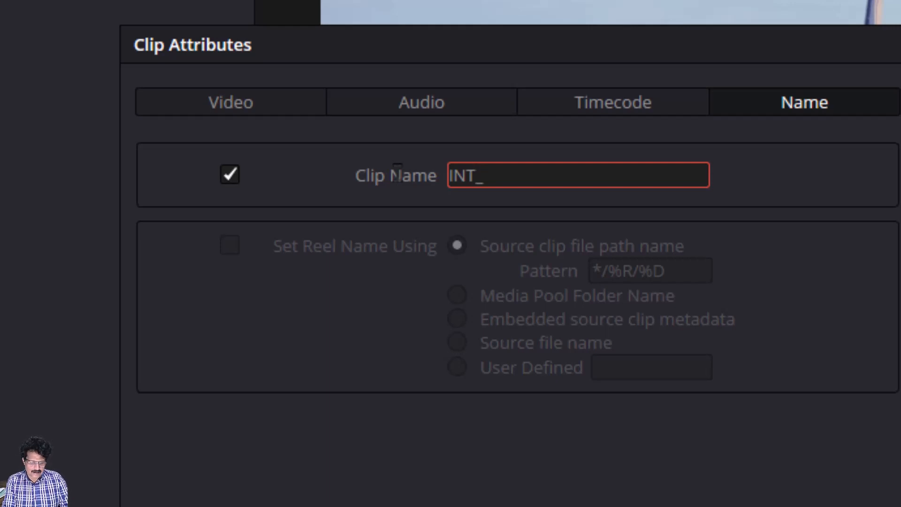
Step: Insert the Shot metadata variable after the "INT_" prefix in the interview clips' name
{"action": "type", "text": "%"}
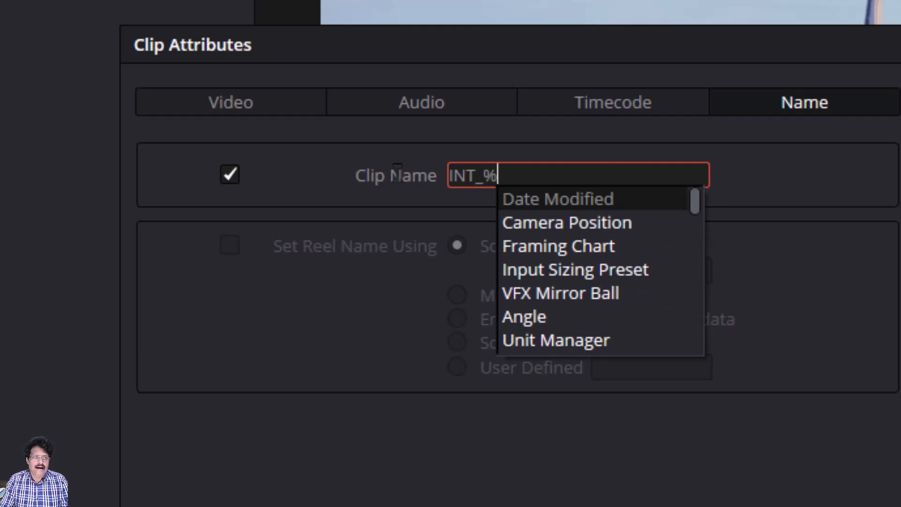
{"action": "type", "text": "sh"}
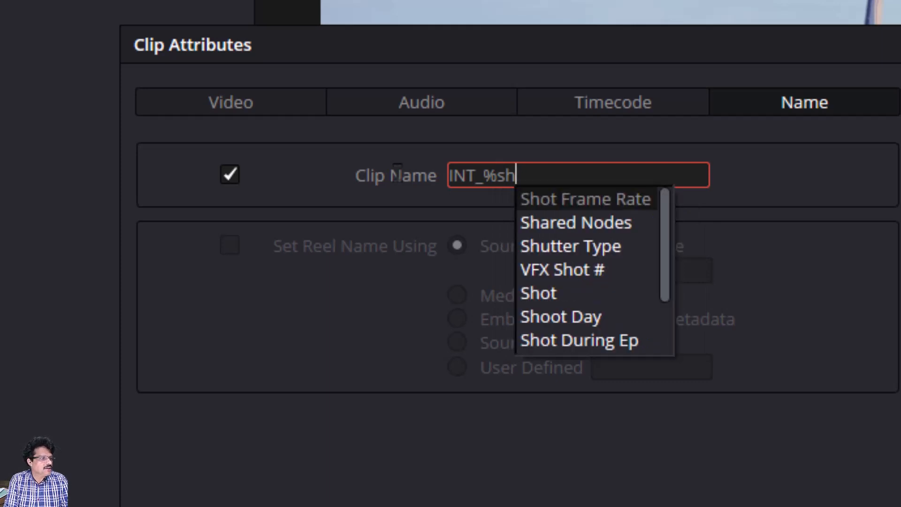
{"action": "type", "text": "ot"}
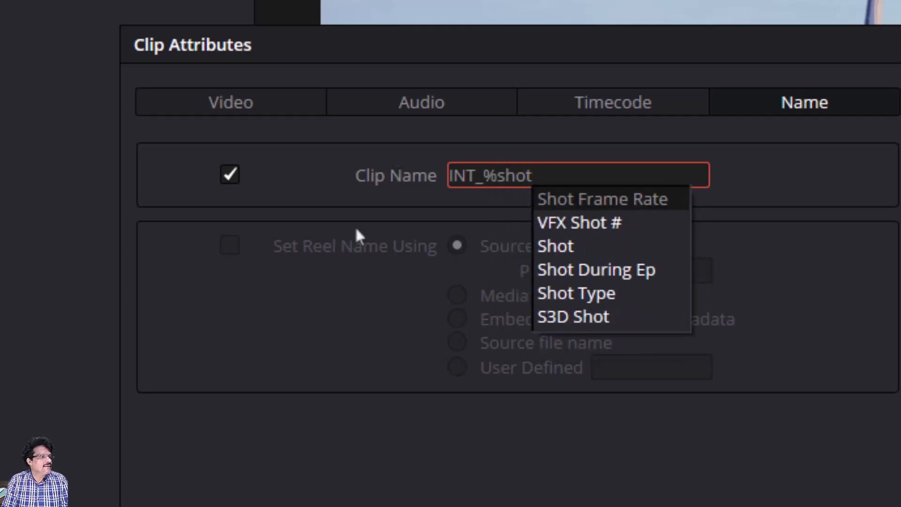
{"action": "left_click", "coordinate": [556, 247]}
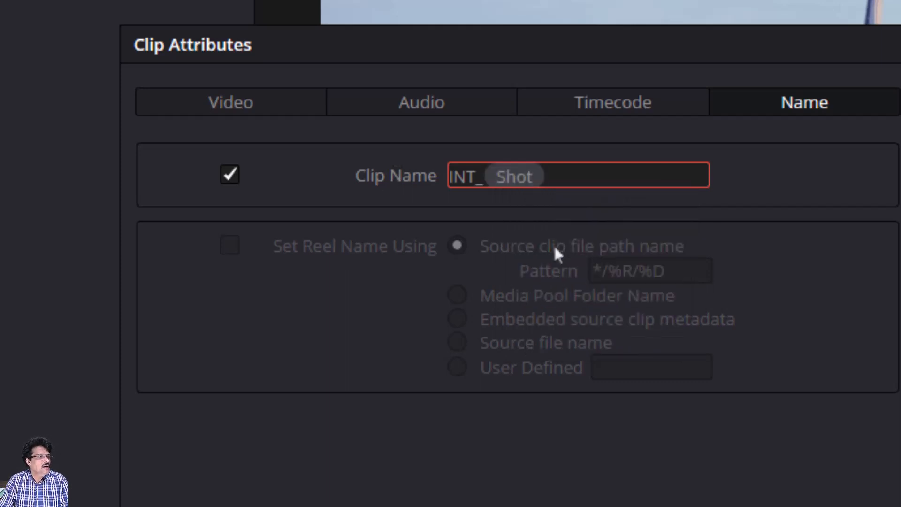
Step: Append an underscore and the Comments metadata variable after Shot, and apply the naming to the selected interview clips
{"action": "type", "text": "_"}
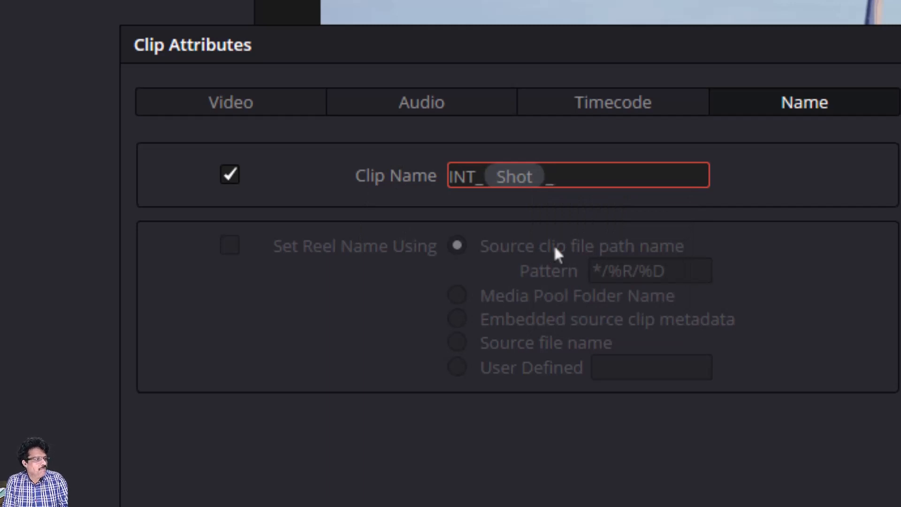
{"action": "type", "text": "%"}
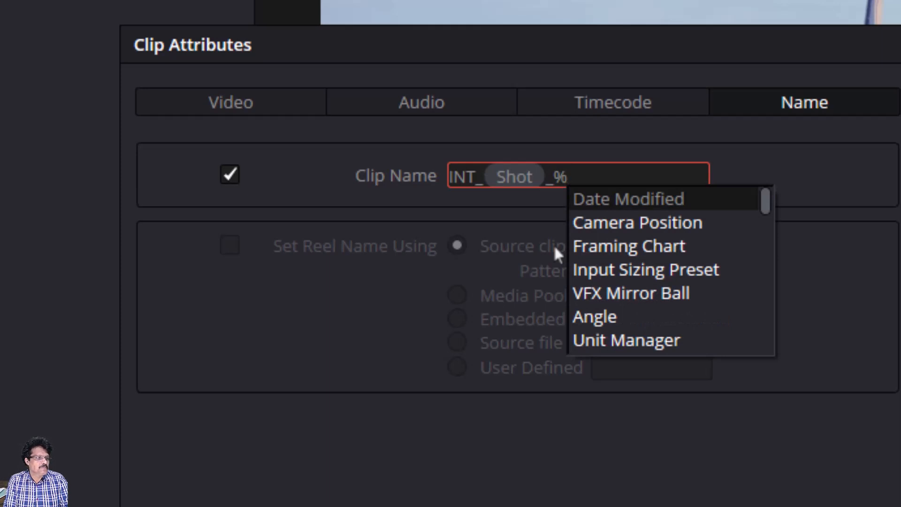
{"action": "type", "text": "comme"}
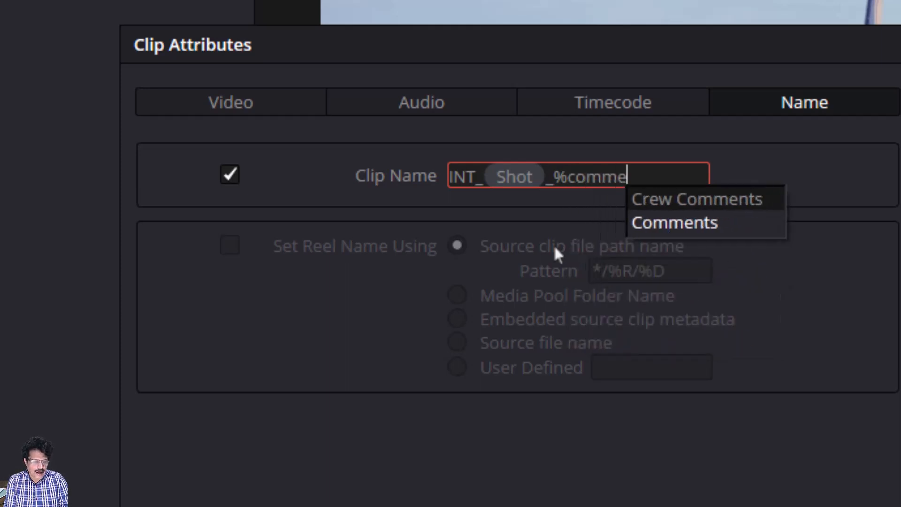
{"action": "type", "text": "n"}
{"action": "left_click", "coordinate": [672, 221]}
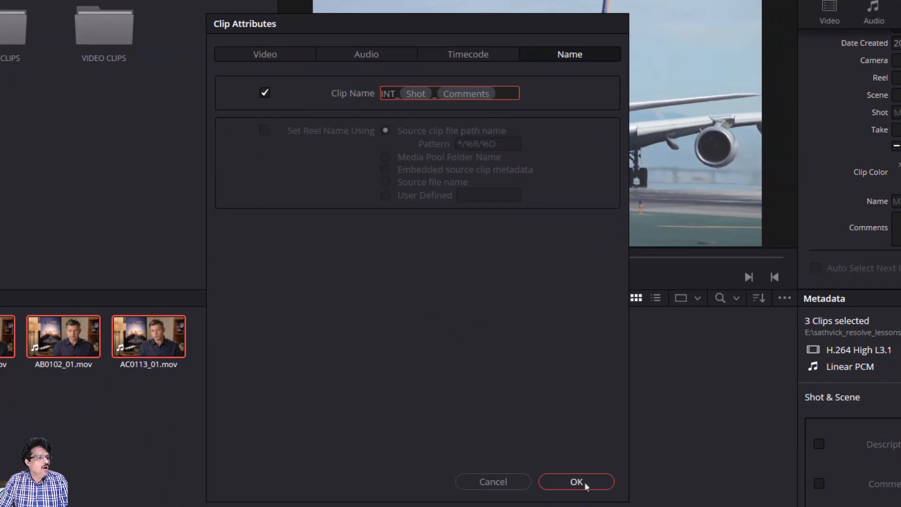
{"action": "left_click", "coordinate": [576, 481]}
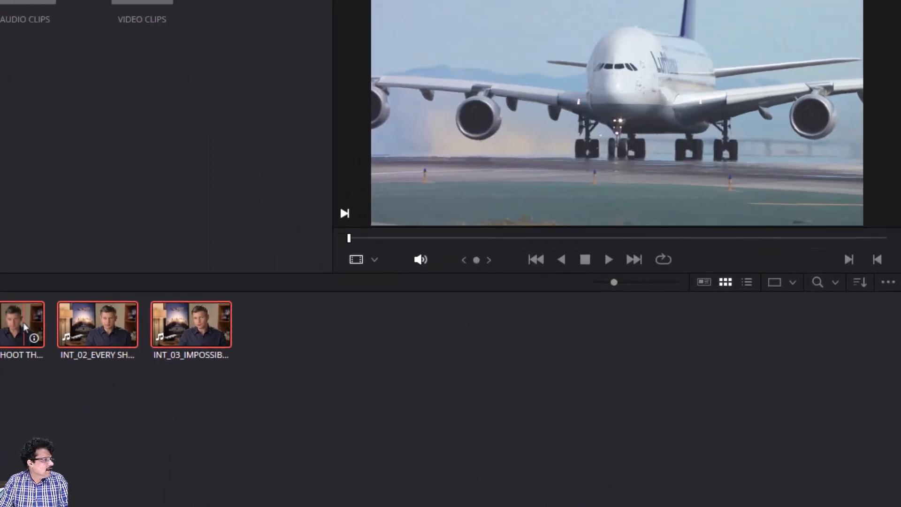
Step: Review the renamed interview clips one by one, comparing each clip's name with its Shot and Comments metadata
{"action": "left_click", "coordinate": [14, 359]}
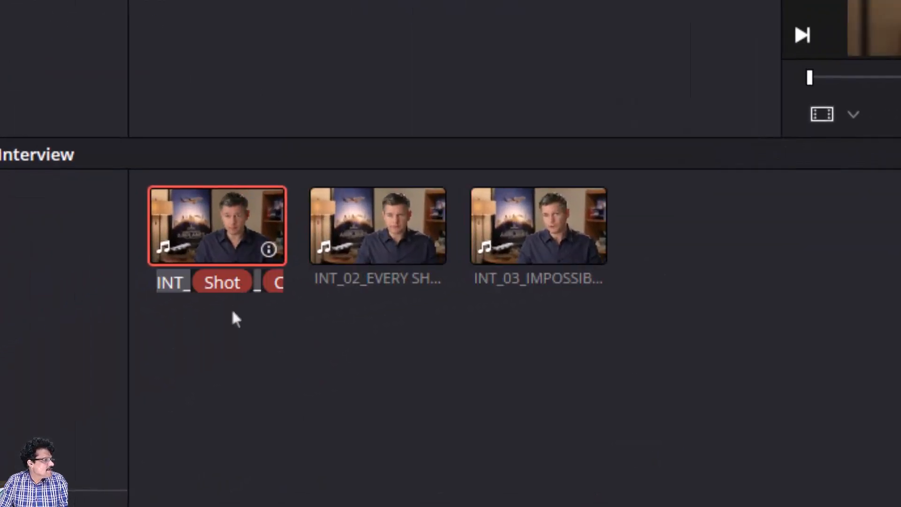
{"action": "left_click", "coordinate": [233, 330]}
{"action": "left_click", "coordinate": [209, 223]}
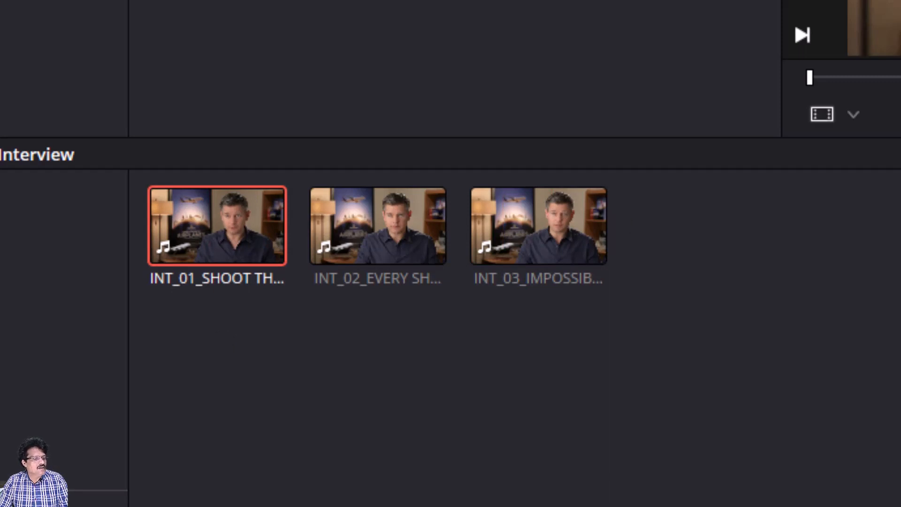
{"action": "left_click", "coordinate": [406, 219]}
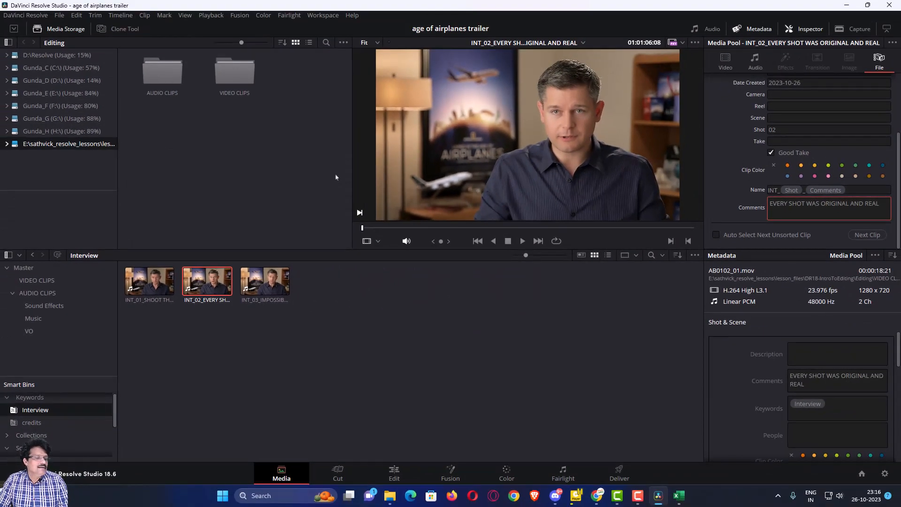
{"action": "left_click", "coordinate": [266, 281]}
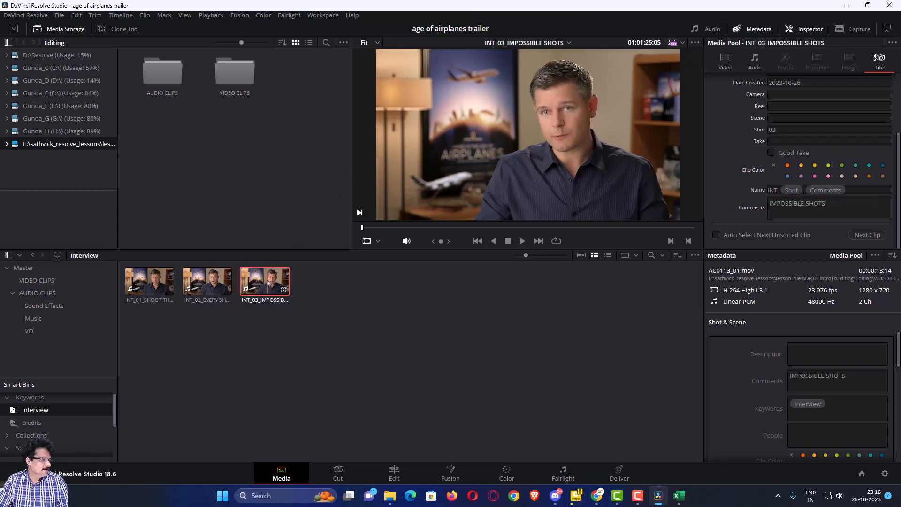
{"action": "left_click_drag", "start_coordinate": [835, 205], "coordinate": [734, 198]}
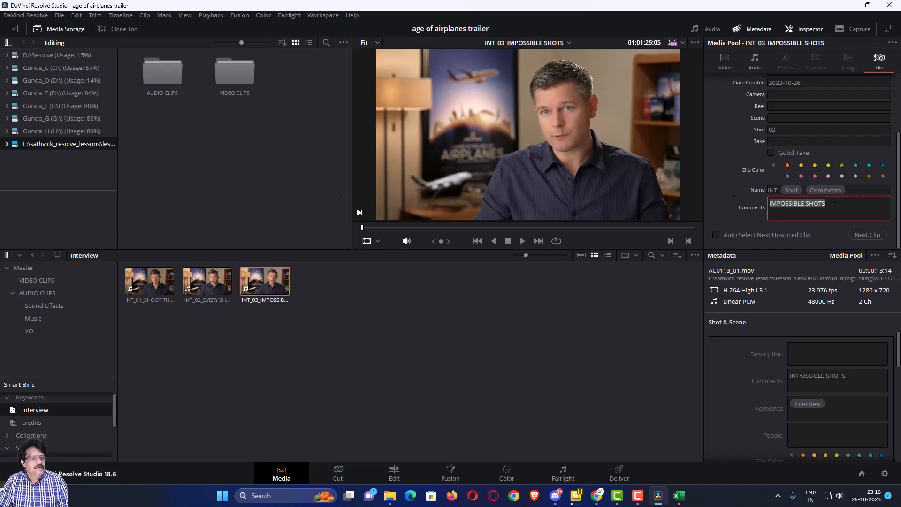
{"action": "left_click", "coordinate": [422, 324]}
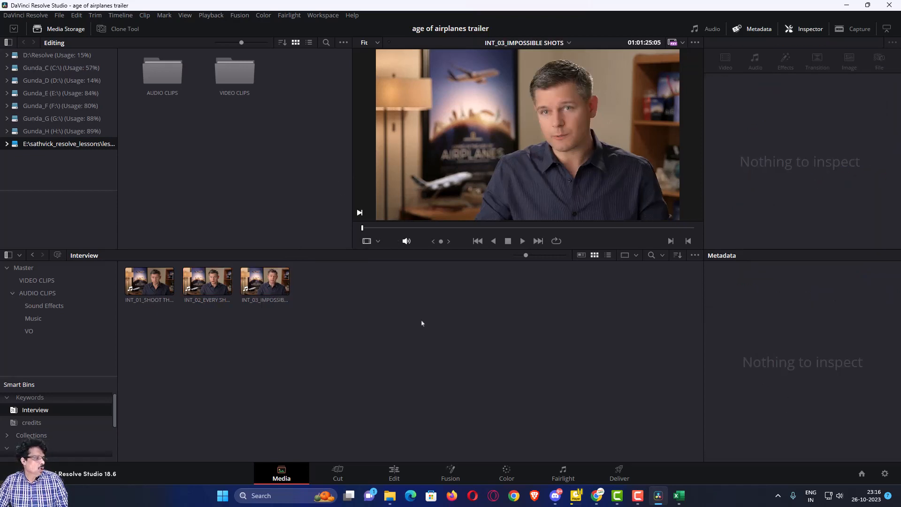
{"action": "left_click", "coordinate": [283, 289]}
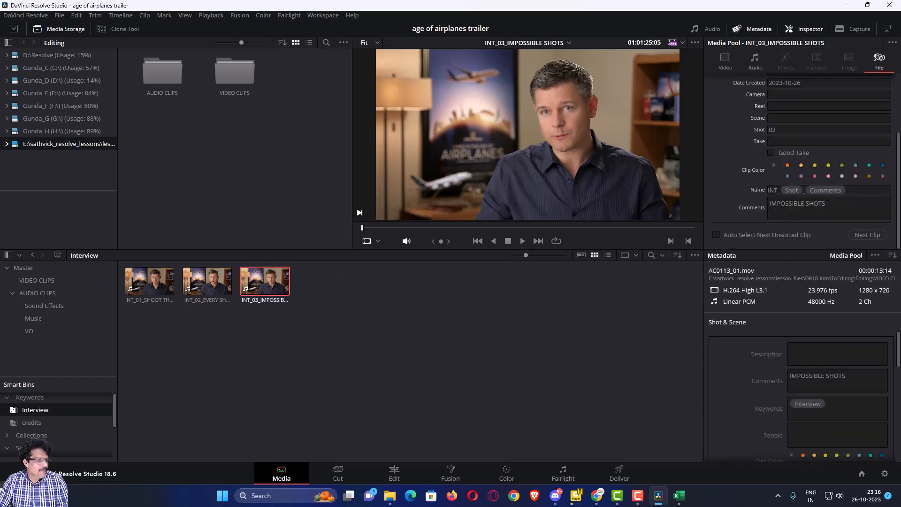
{"action": "left_click", "coordinate": [392, 344]}
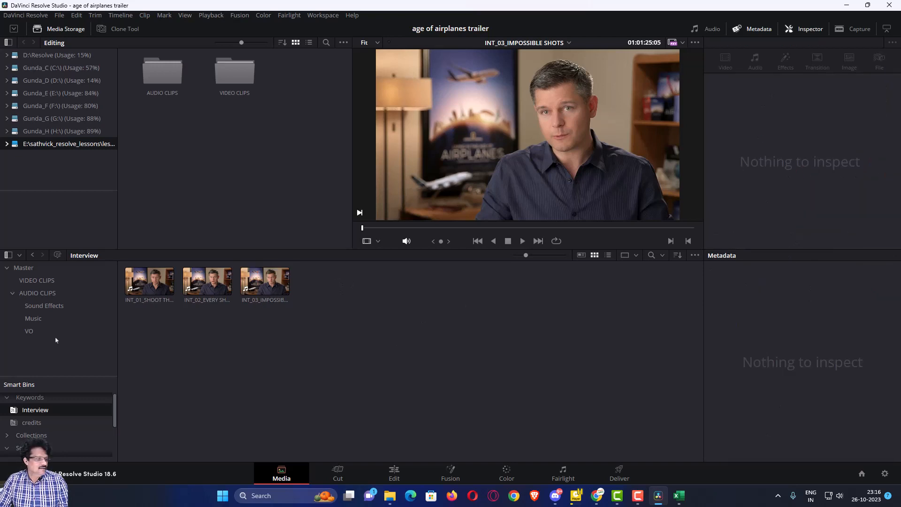